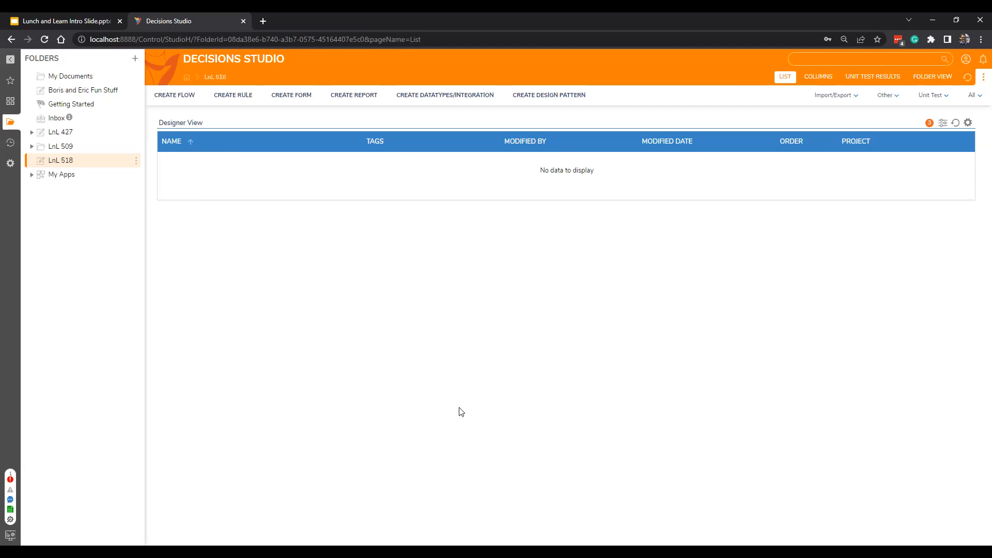
# - Create a designer project named "Total Data Repeater Example" inside the LnL 518 folder
pyautogui.click(136, 161)
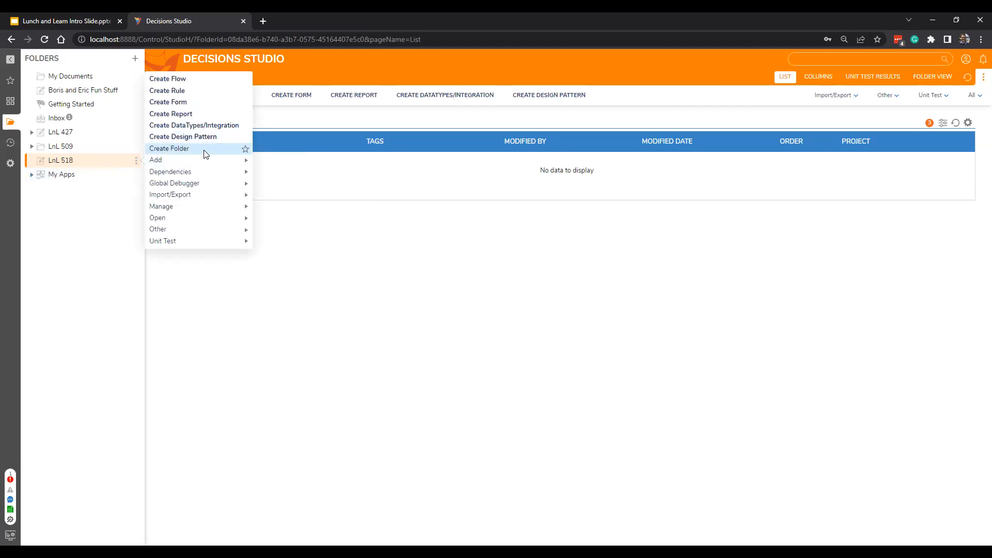
pyautogui.click(228, 153)
pyautogui.click(593, 314)
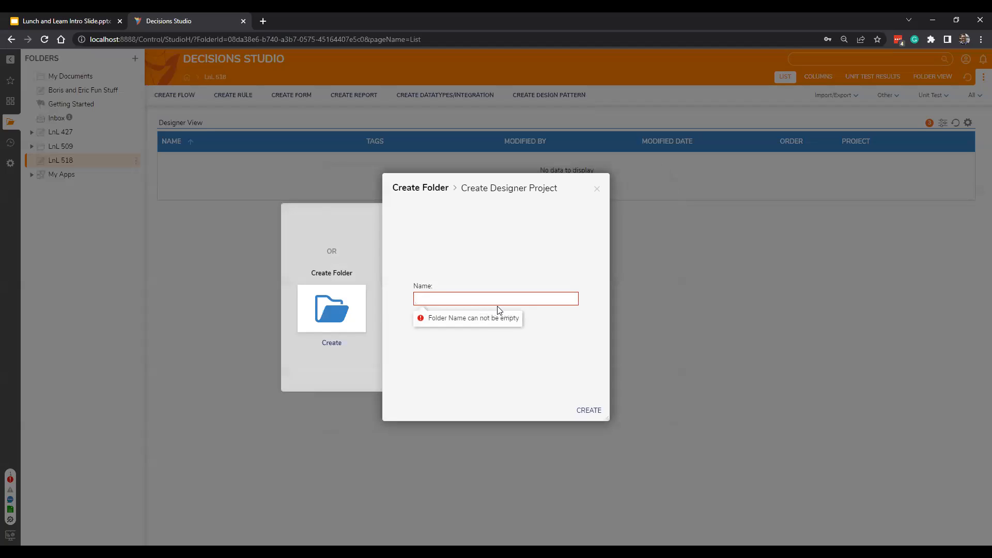
pyautogui.write('Total Data')
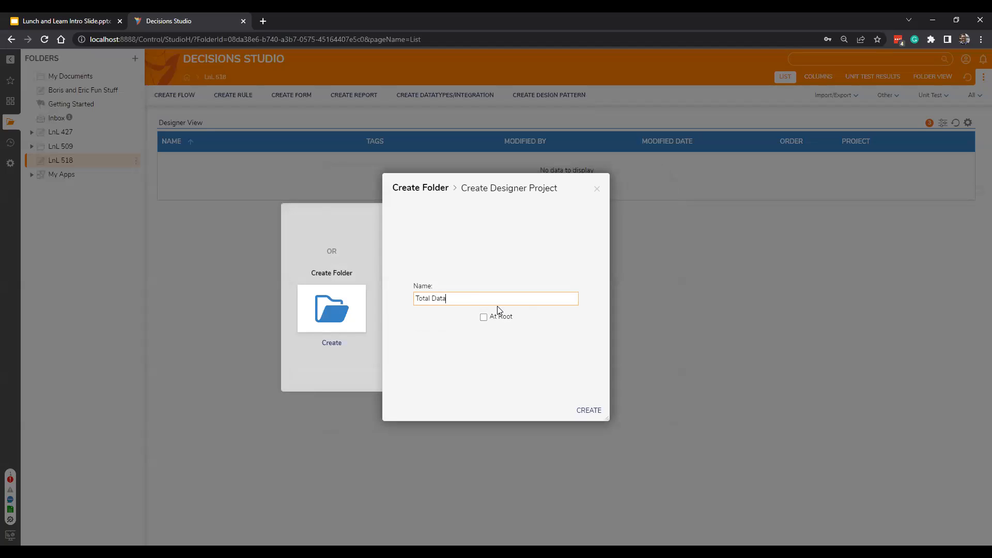
pyautogui.write(' Repeater Example')
pyautogui.press('Return')
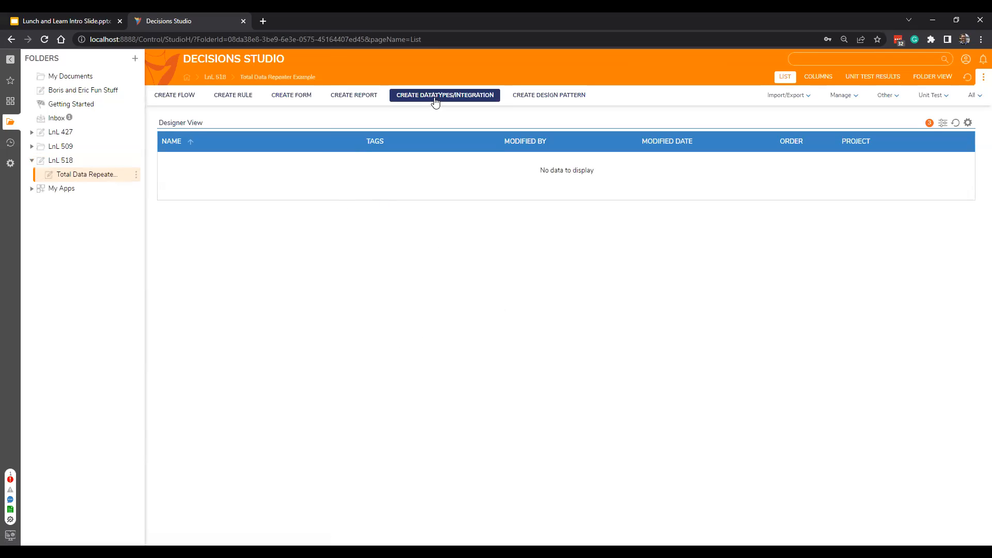
# - Start a new Flow Structure data type in the project and name it Inventory
pyautogui.click(435, 98)
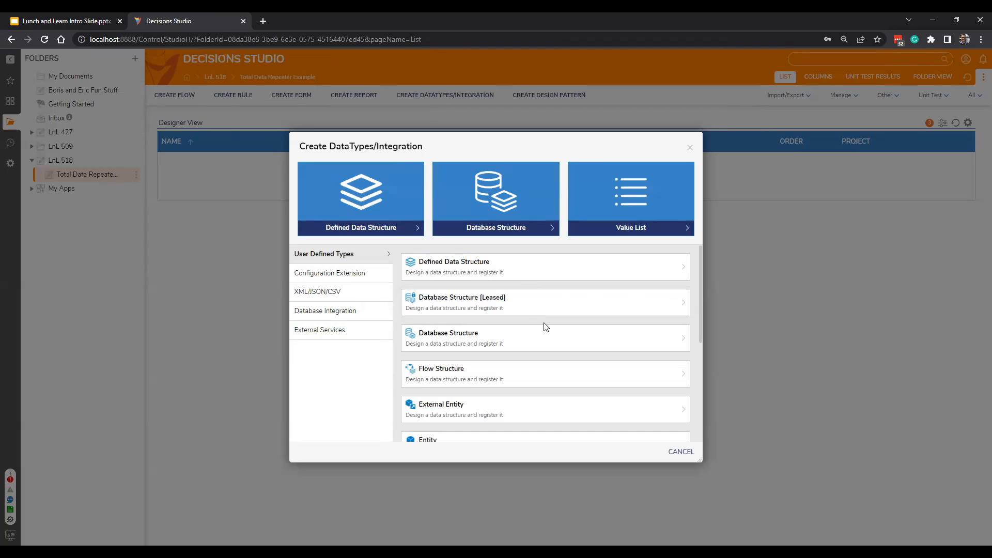
pyautogui.click(490, 376)
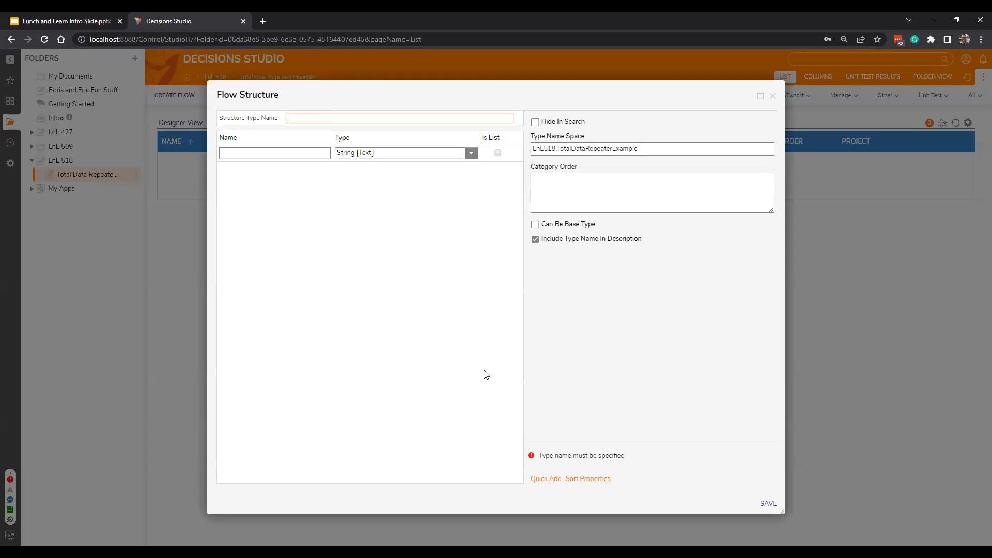
pyautogui.write('Inventory')
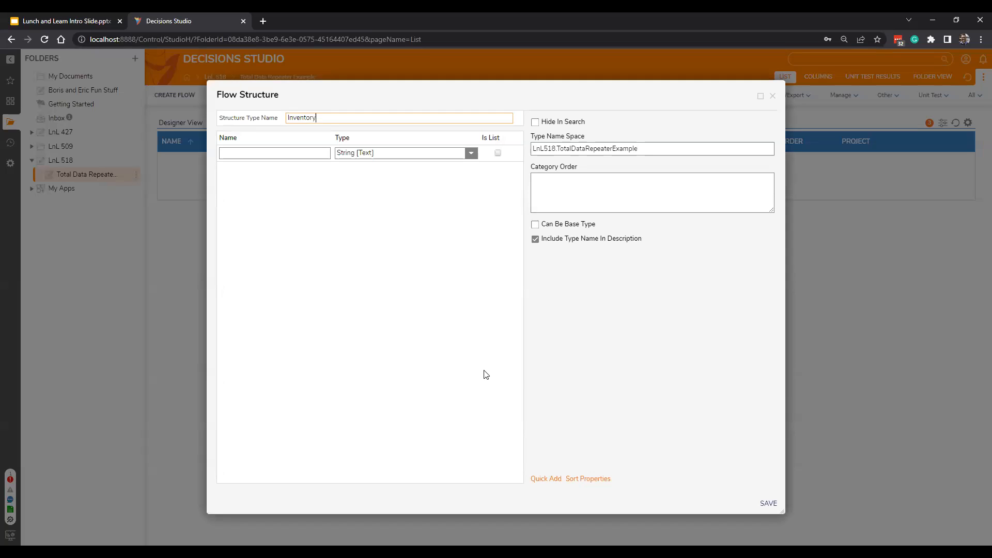
# - Add a Quantity field of type Int32 to the Inventory structure
pyautogui.click(302, 153)
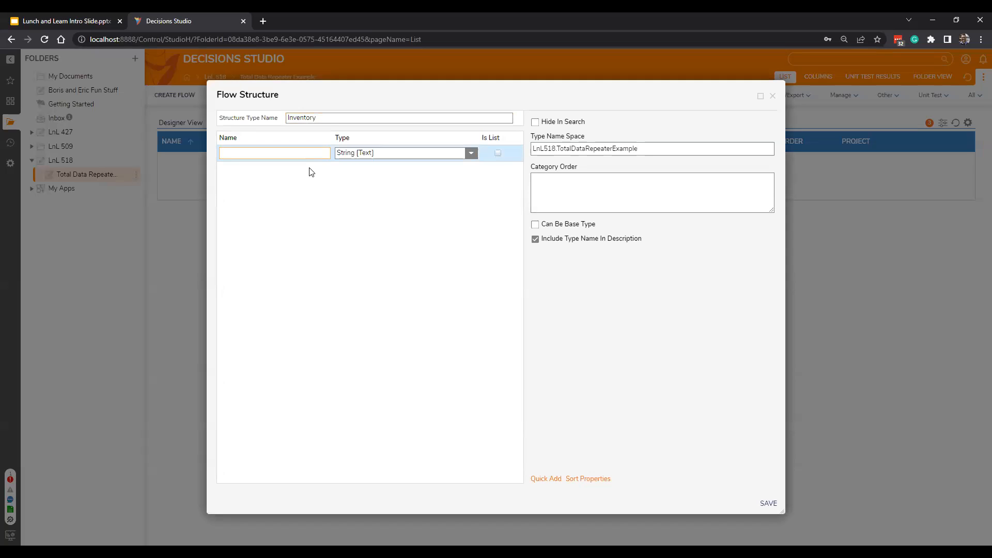
pyautogui.write('Quantiry')
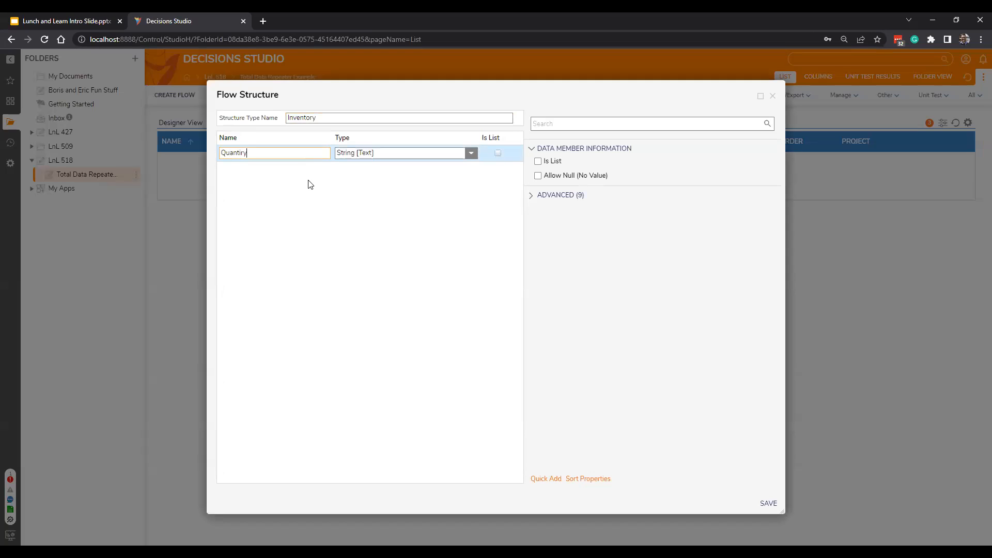
pyautogui.press('BackSpace')
pyautogui.press('BackSpace')
pyautogui.write('ty')
pyautogui.press('Tab')
pyautogui.click(467, 153)
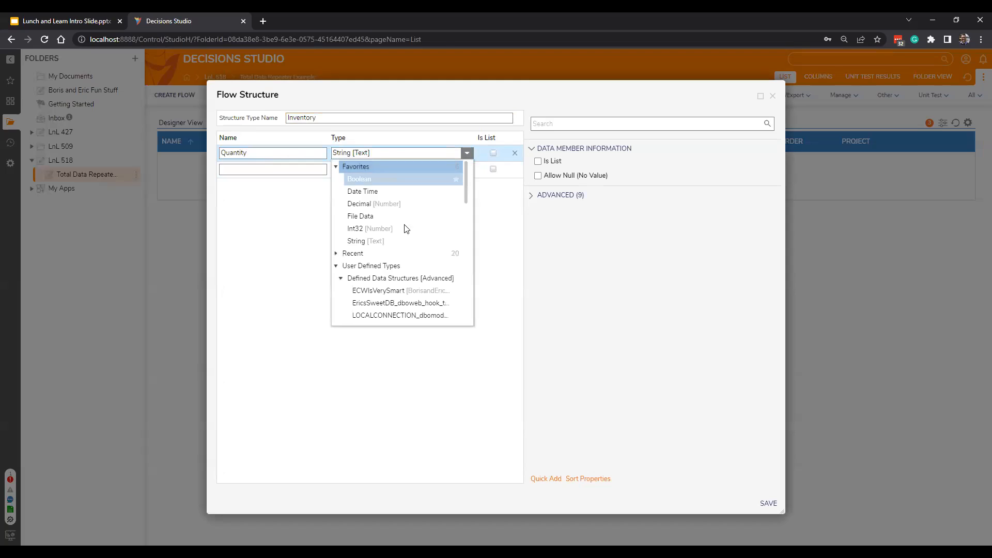
pyautogui.click(406, 227)
# - Add a Cost field of type Decimal below Quantity in the Inventory structure
pyautogui.click(259, 169)
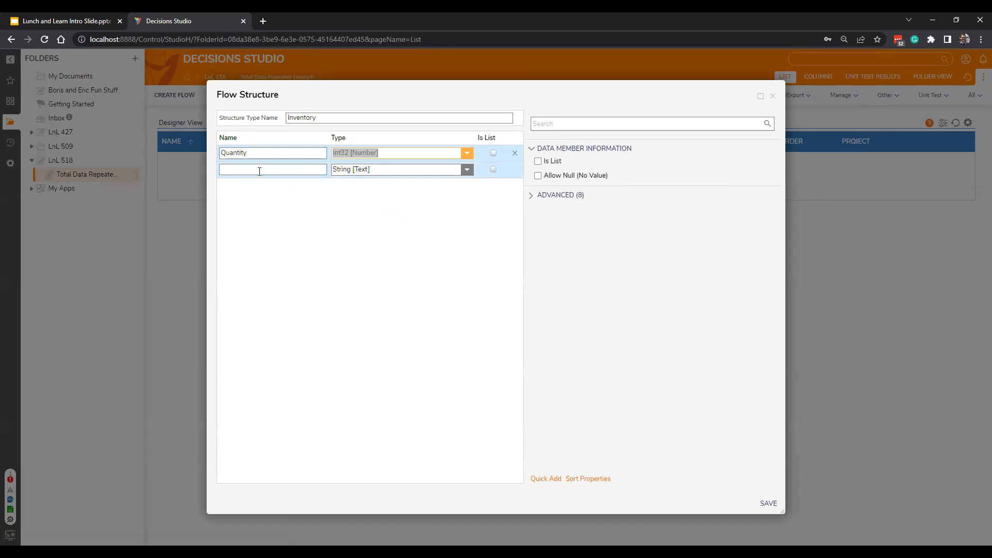
pyautogui.write('Cost')
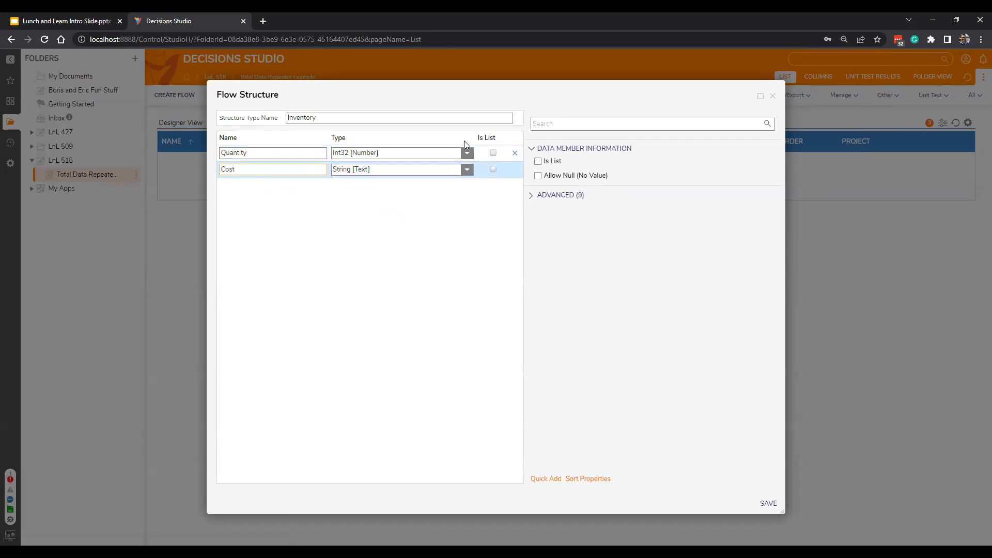
pyautogui.click(467, 170)
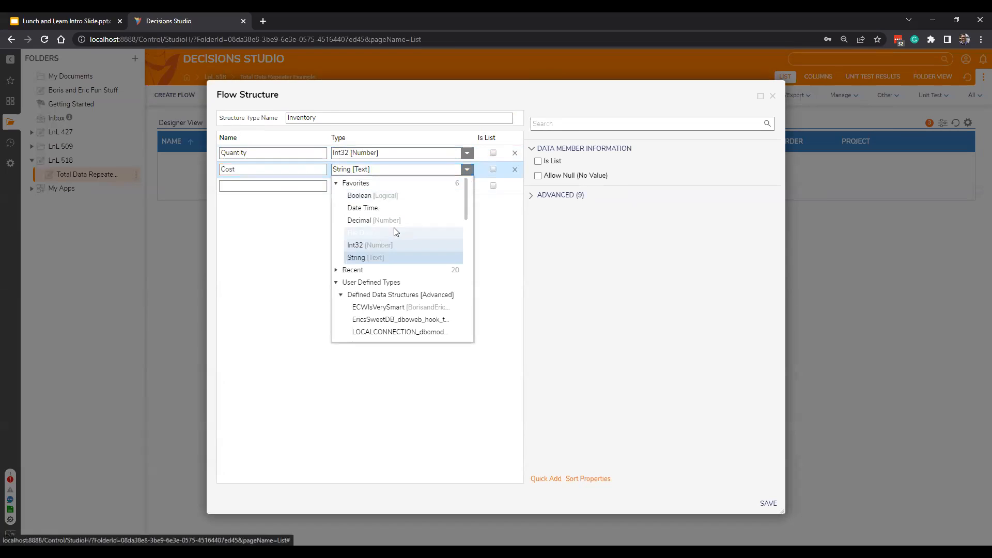
pyautogui.click(395, 220)
# - Add a Total field of type Decimal and save the Inventory structure
pyautogui.press('Tab')
pyautogui.write('Total')
pyautogui.click(467, 186)
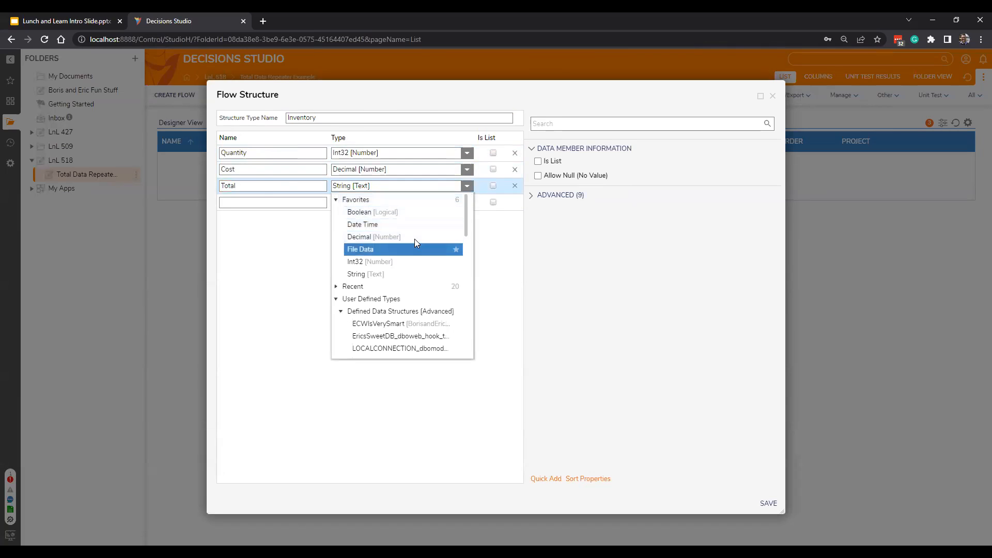
pyautogui.click(415, 237)
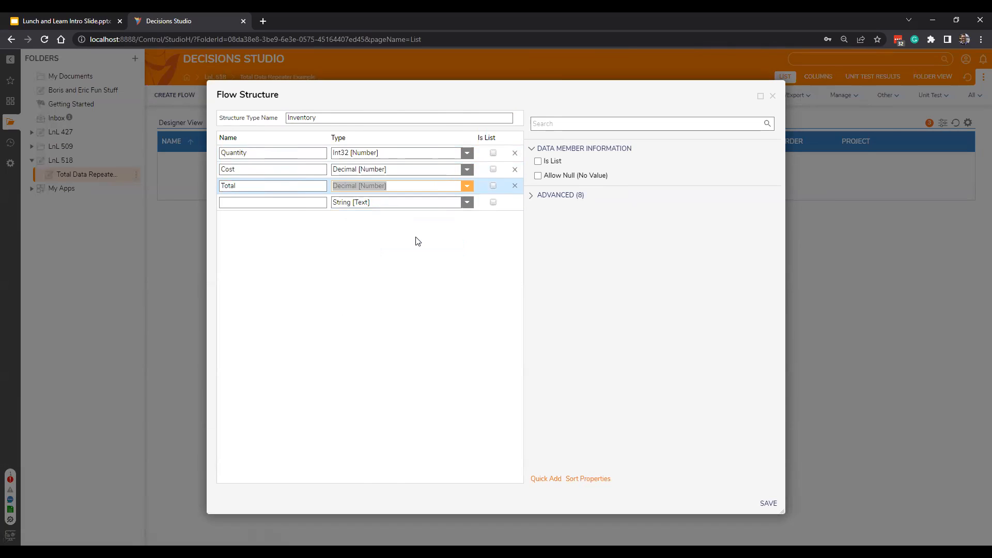
pyautogui.click(477, 337)
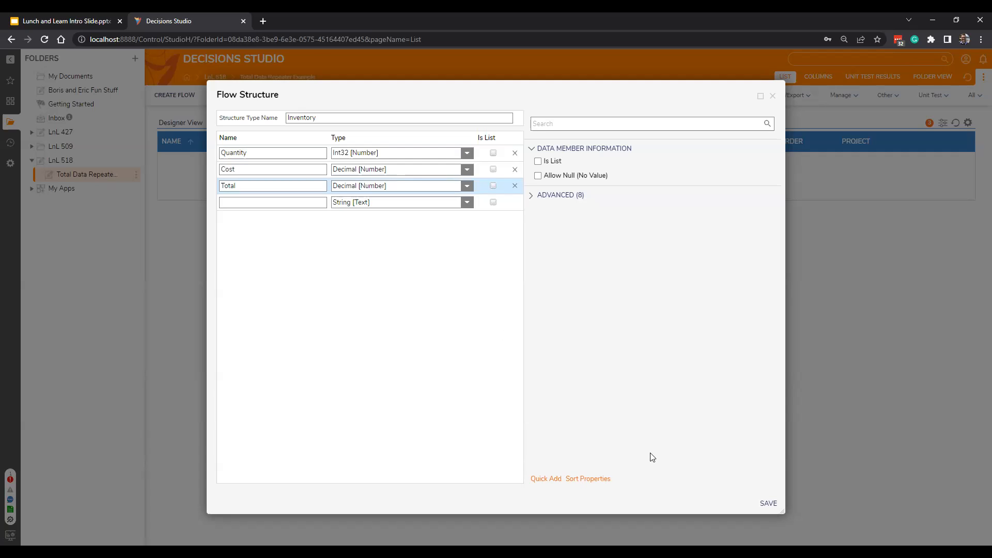
pyautogui.click(768, 503)
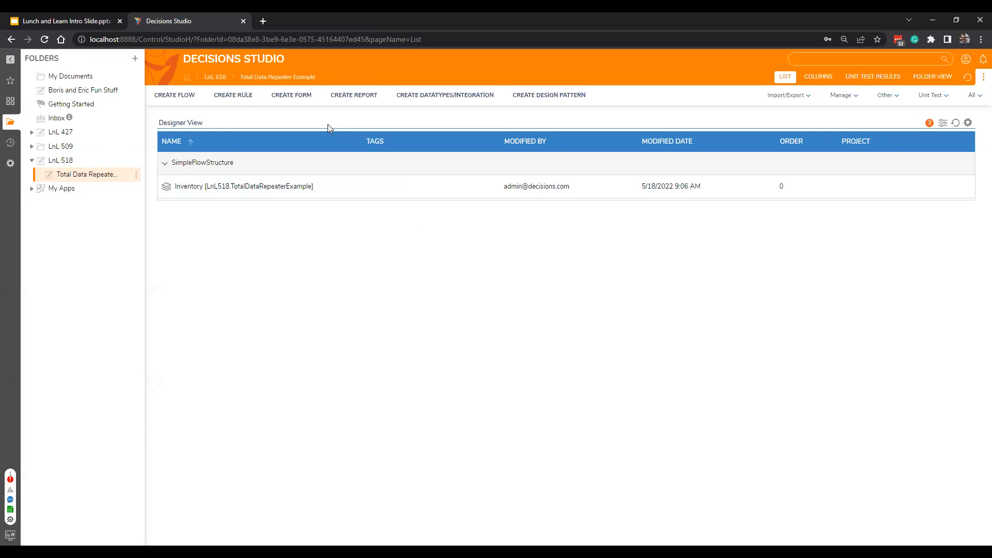
# - Create a new data repeater form of type Repeater Control named "Inventory Repeater Control"
pyautogui.click(292, 99)
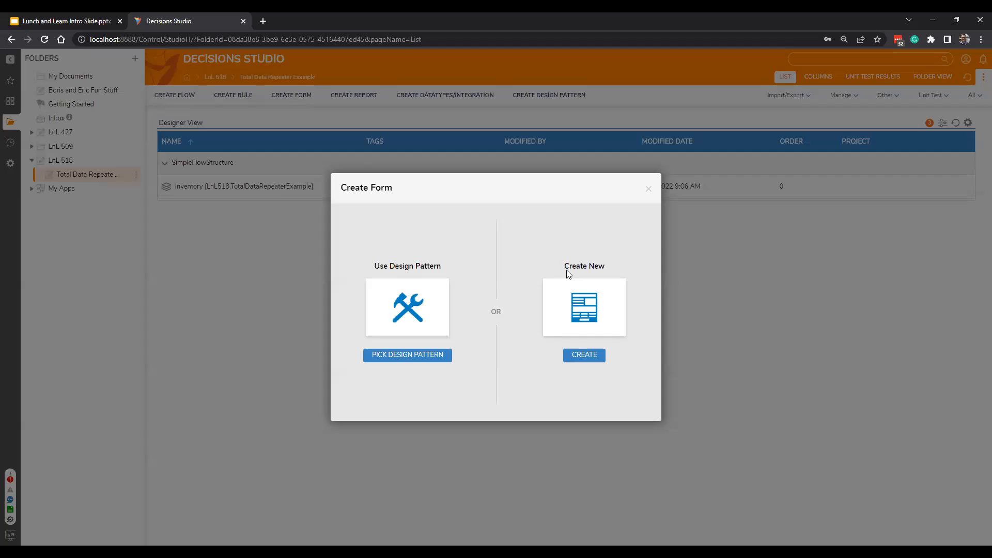
pyautogui.click(571, 300)
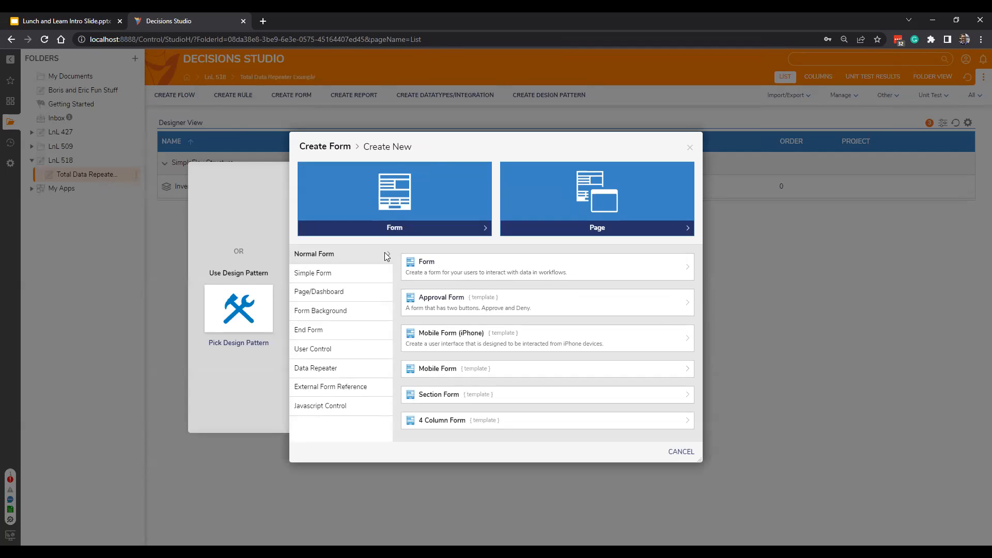
pyautogui.click(334, 371)
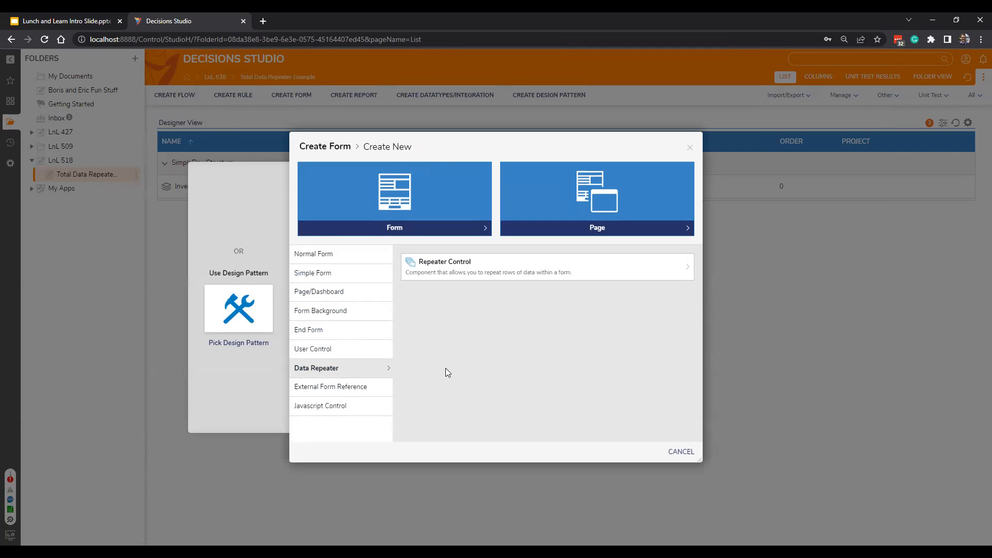
pyautogui.click(463, 269)
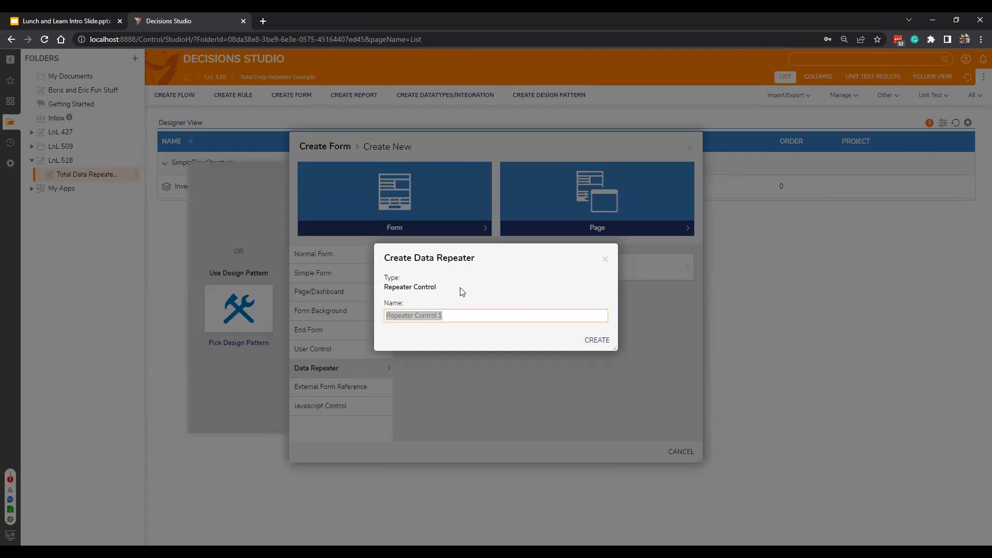
pyautogui.write('Inve')
pyautogui.press('BackSpace')
pyautogui.press('BackSpace')
pyautogui.write('ventory Repeater Control')
pyautogui.press('Return')
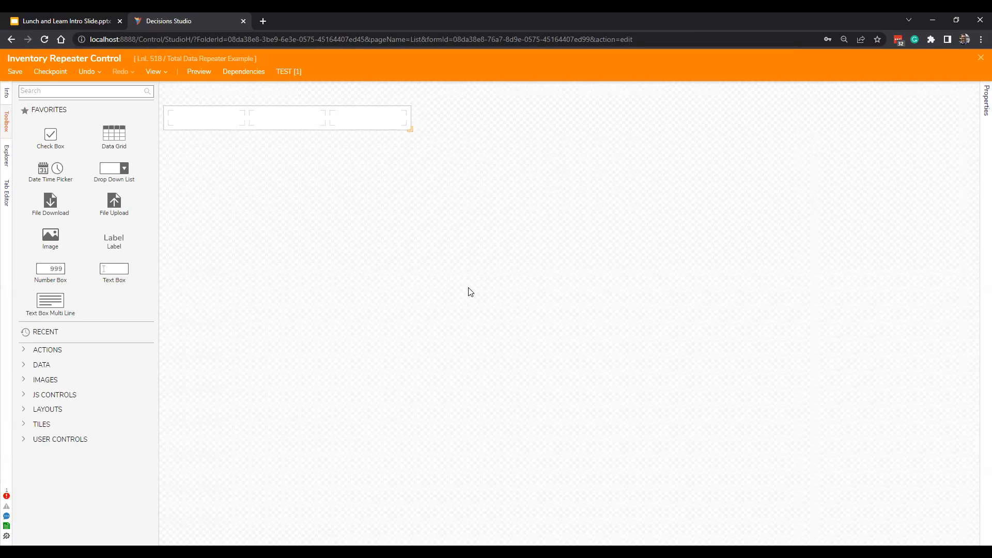
# - Set the repeater control's form data input type to the Inventory structure from the current folder
pyautogui.click(985, 100)
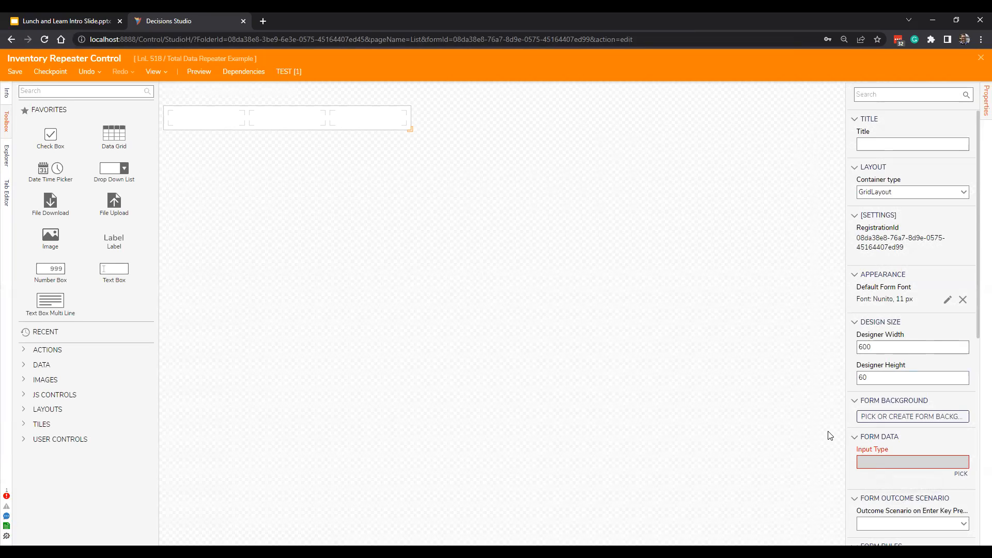
pyautogui.click(961, 475)
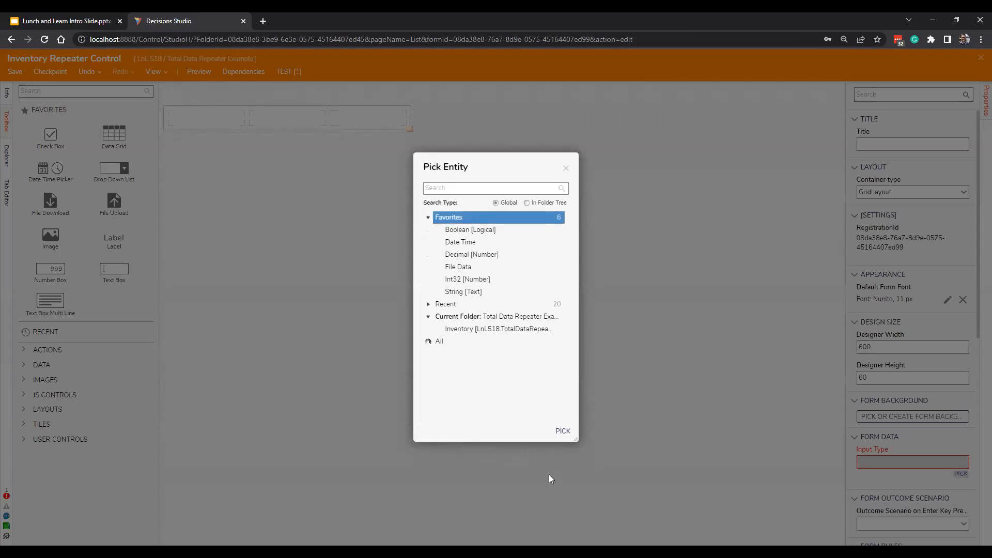
pyautogui.click(488, 330)
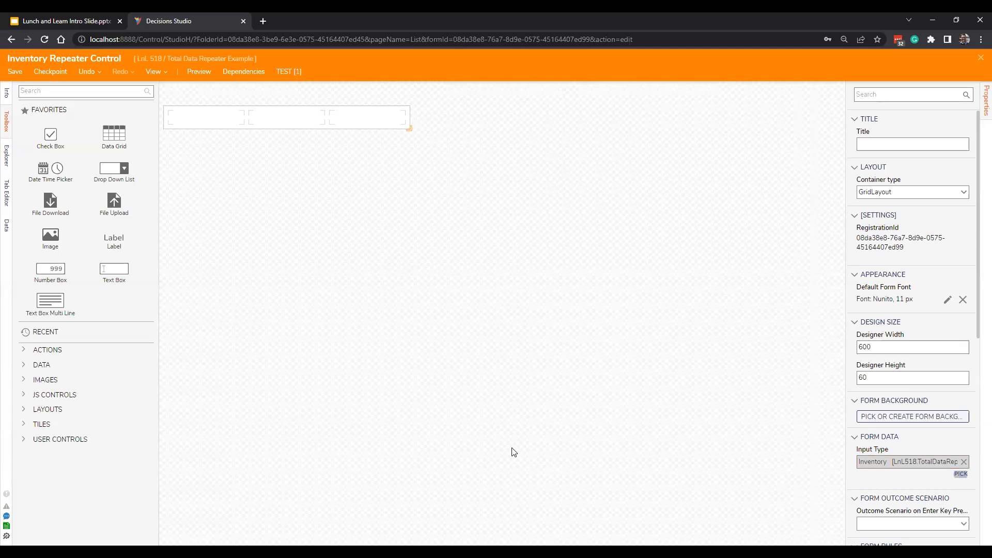
# - Place number boxes in the first two grid cells and a label in the third, taking the label's text from a data name
pyautogui.moveTo(42, 275); pyautogui.dragTo(197, 126)
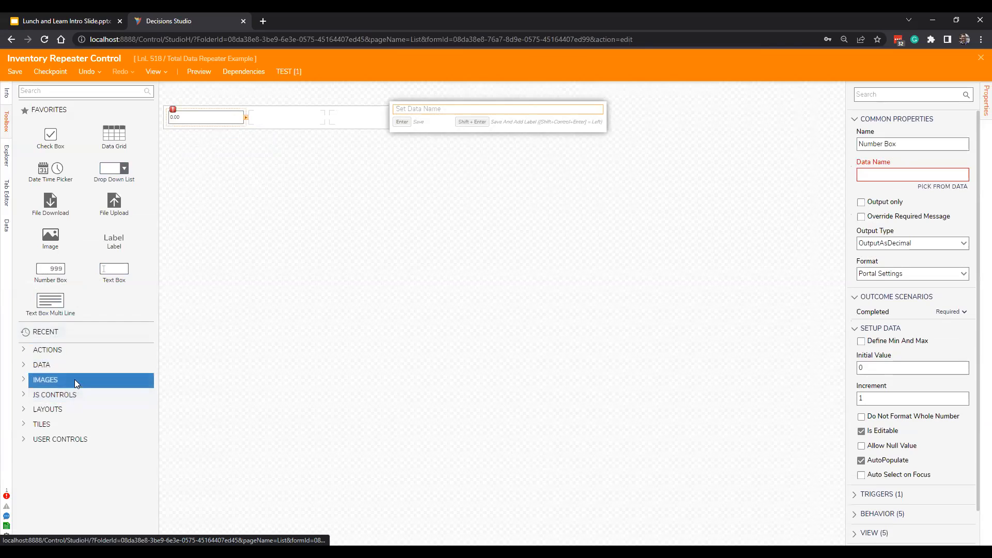
pyautogui.moveTo(51, 268); pyautogui.dragTo(277, 119)
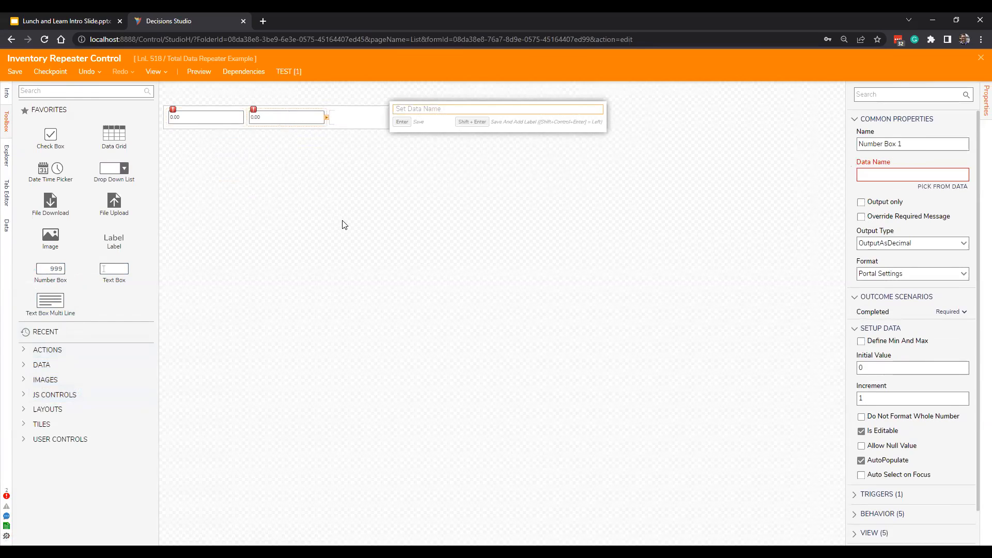
pyautogui.moveTo(116, 238); pyautogui.dragTo(353, 121)
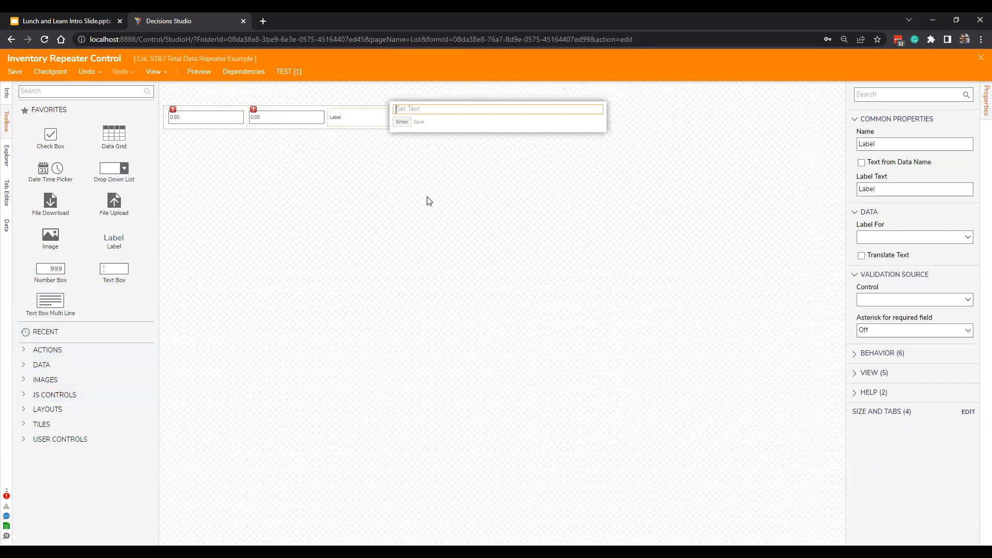
pyautogui.click(861, 164)
pyautogui.click(540, 311)
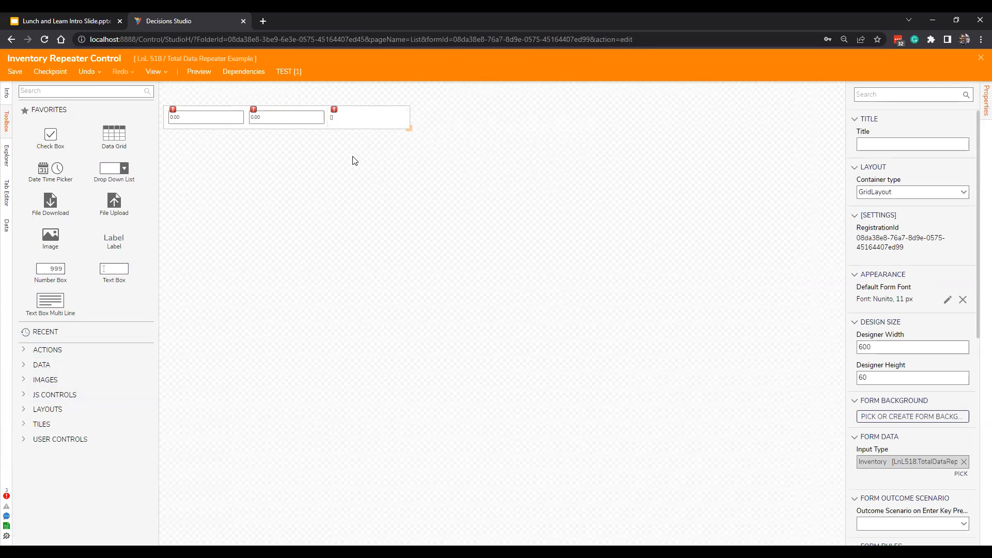
# - Bind the first number box's data name to the Quantity field of Form Data
pyautogui.click(225, 123)
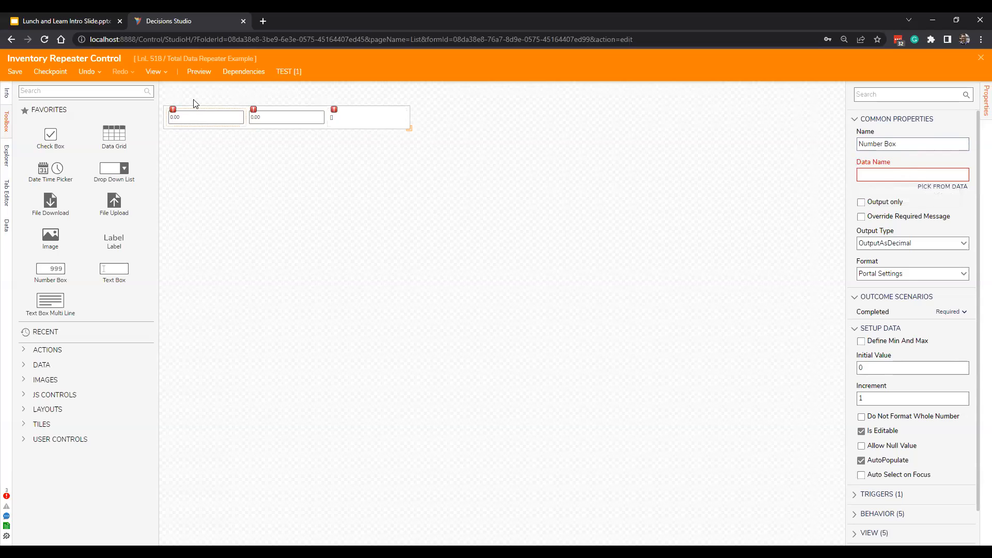
pyautogui.click(943, 187)
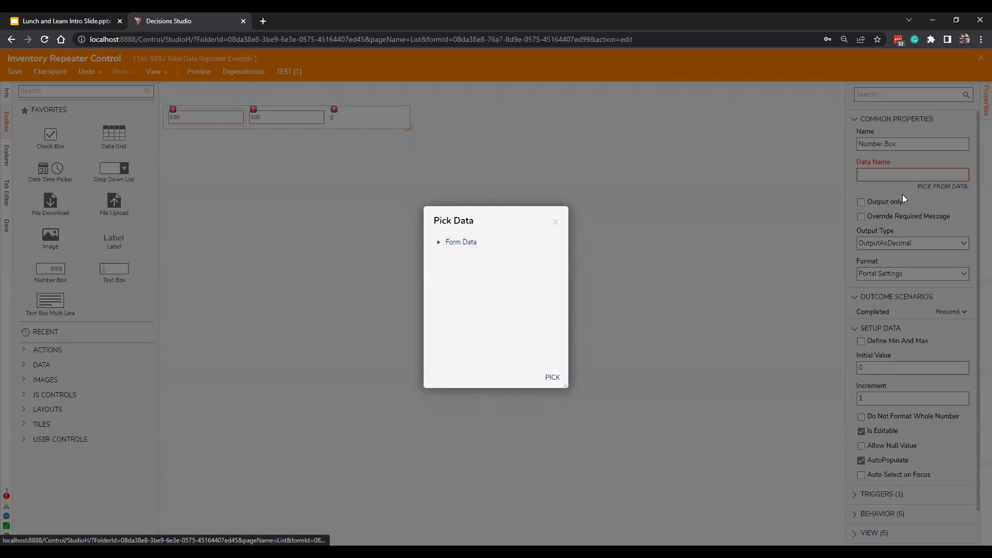
pyautogui.click(439, 244)
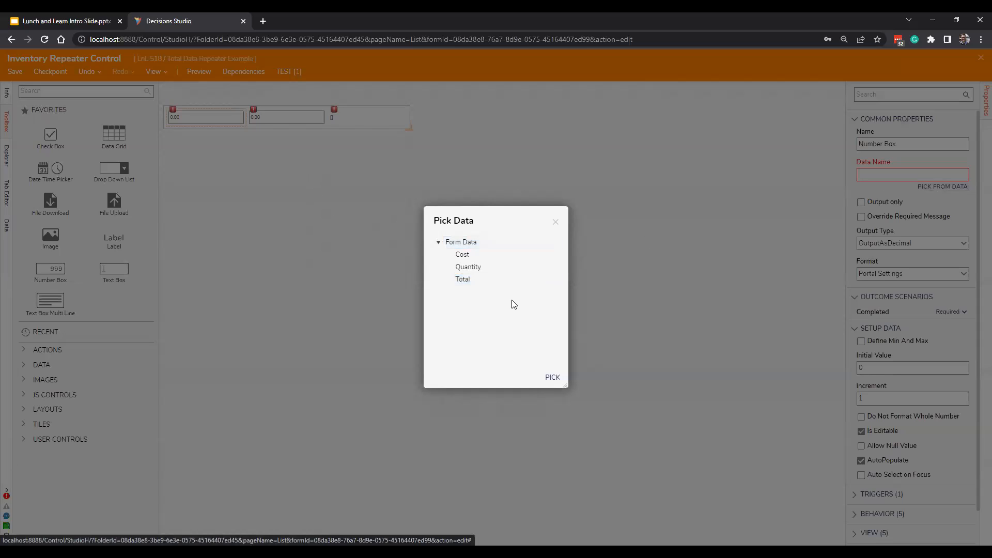
pyautogui.click(481, 268)
pyautogui.click(485, 281)
pyautogui.click(489, 268)
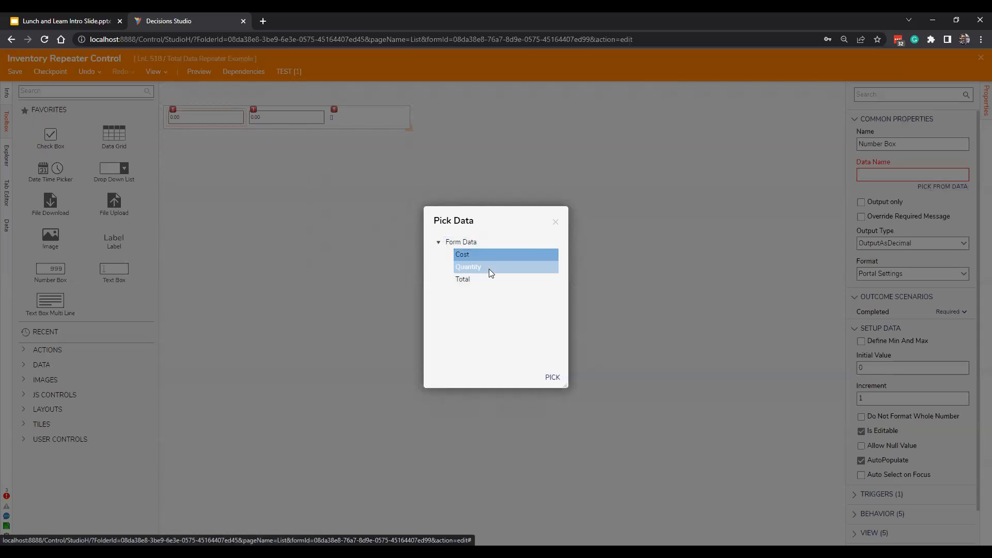
pyautogui.click(553, 377)
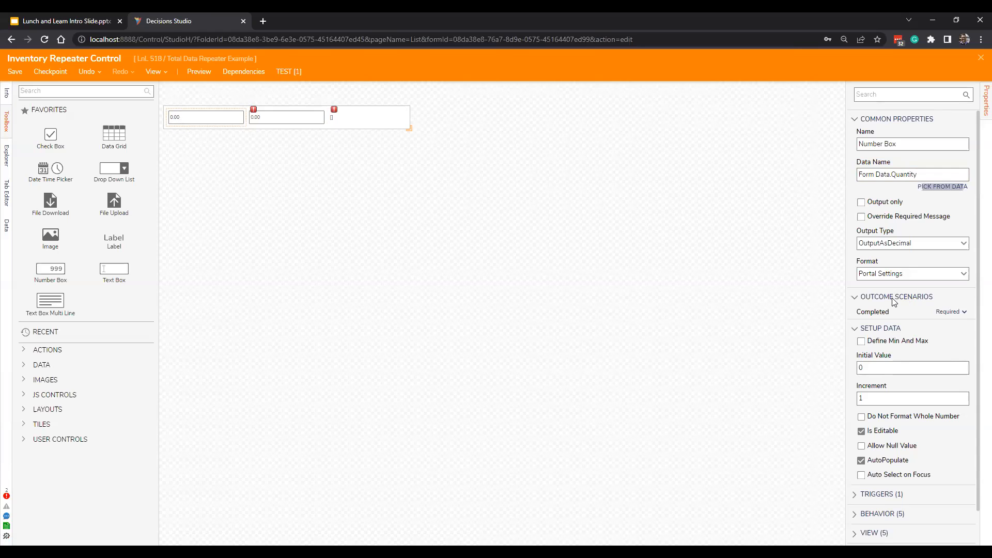
# - Set the Quantity number box's output type to OutputAsInt
pyautogui.click(963, 244)
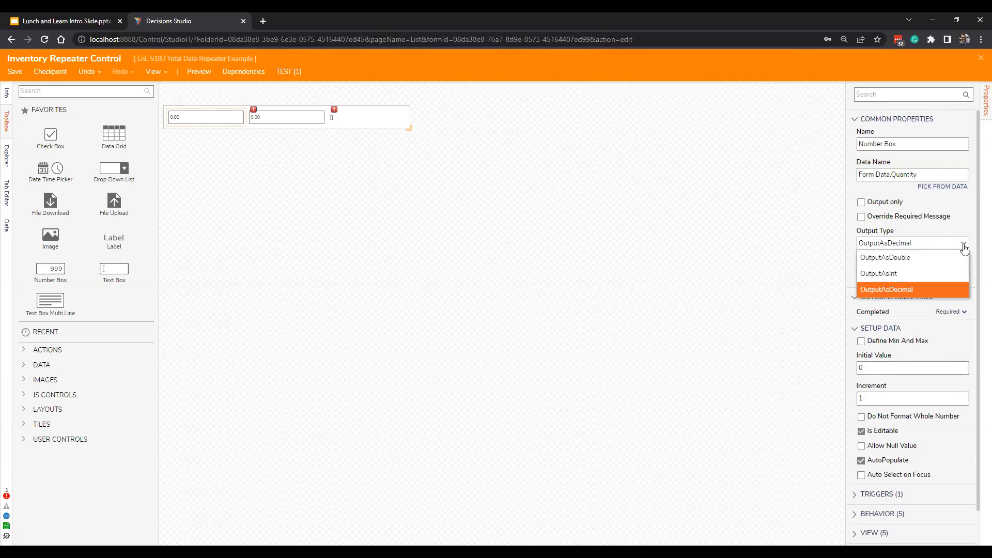
pyautogui.click(911, 275)
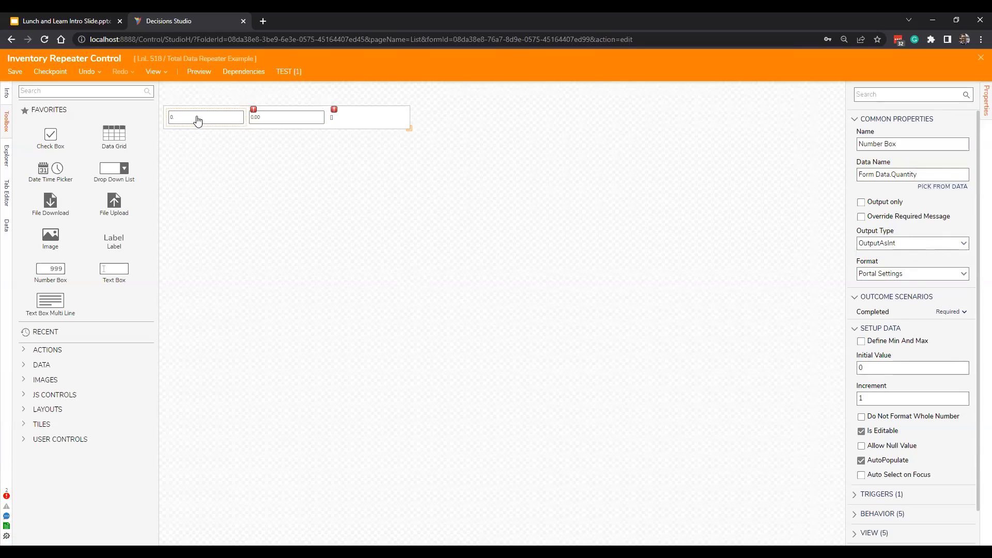
# - Bind the second number box's data name to the Cost field of Form Data
pyautogui.click(297, 119)
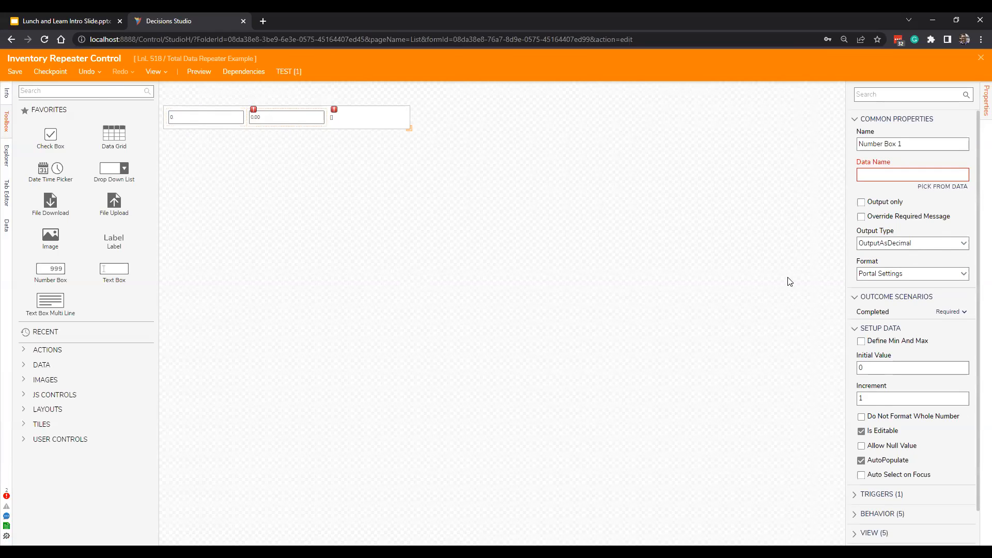
pyautogui.click(957, 190)
pyautogui.click(438, 242)
pyautogui.click(485, 279)
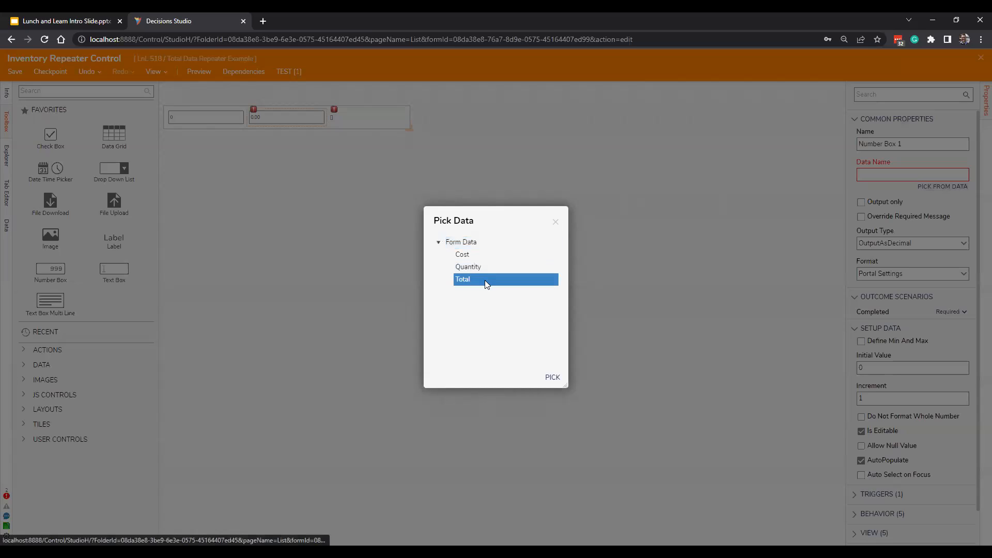
pyautogui.click(484, 256)
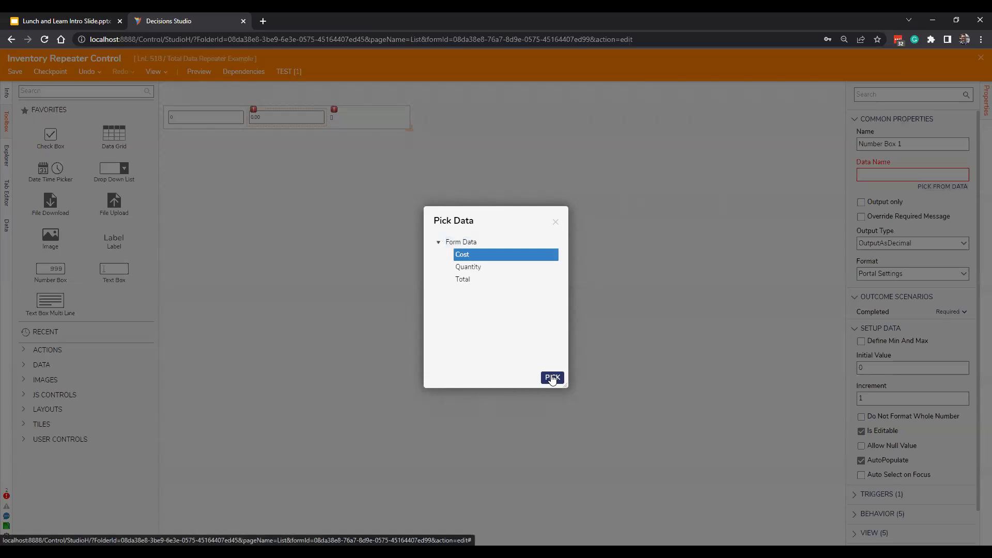
pyautogui.click(552, 379)
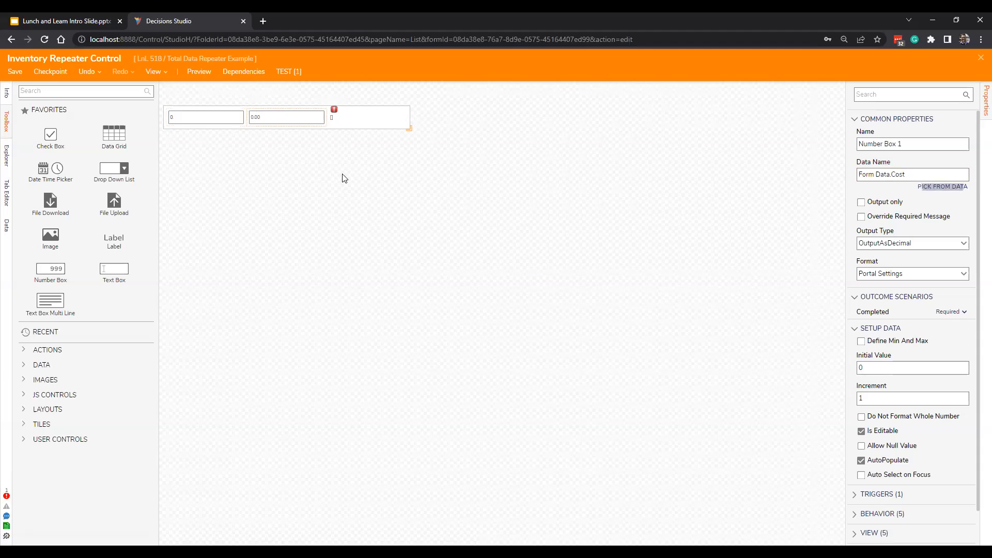
# - Bind the label's data name to the Total field of Form Data and check the form's warning details
pyautogui.click(357, 195)
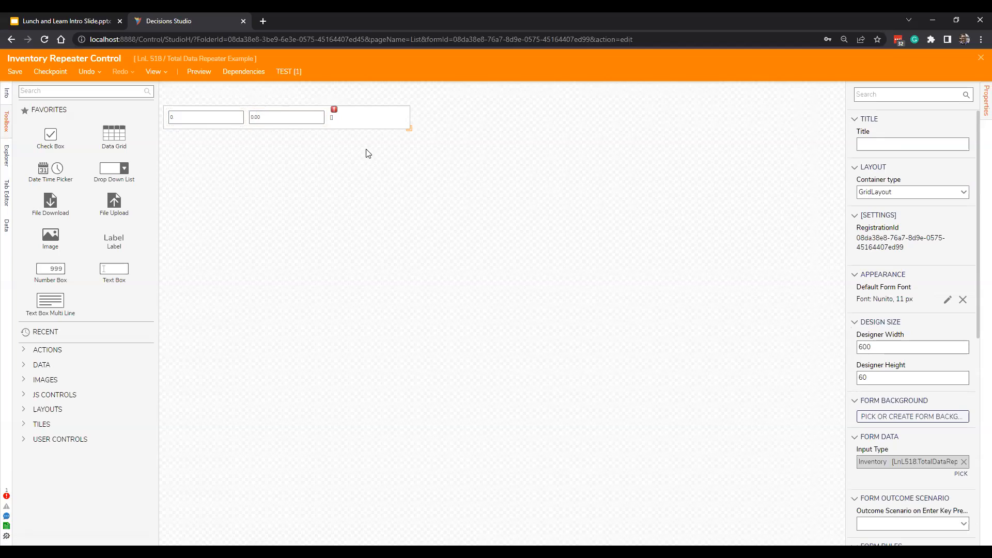
pyautogui.click(365, 122)
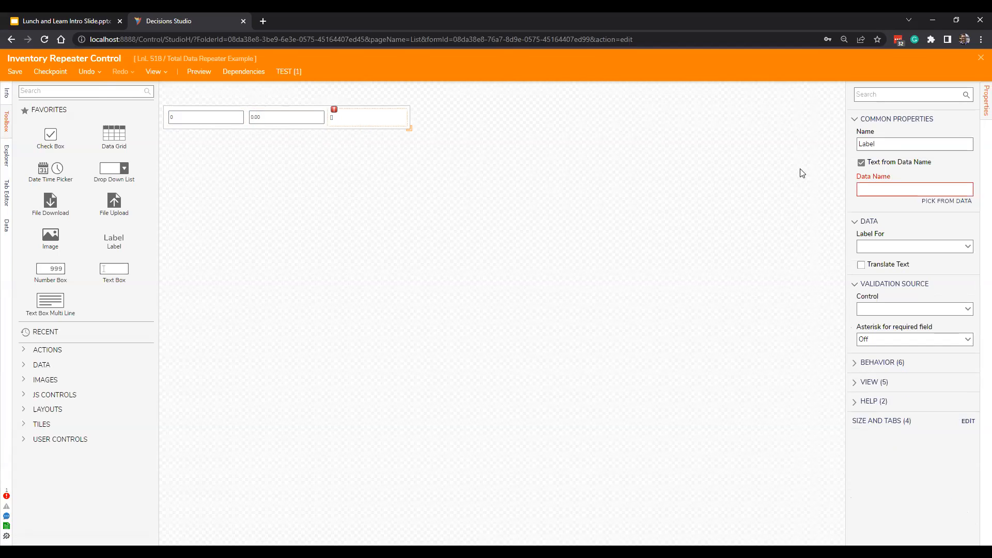
pyautogui.click(944, 201)
pyautogui.doubleClick(447, 247)
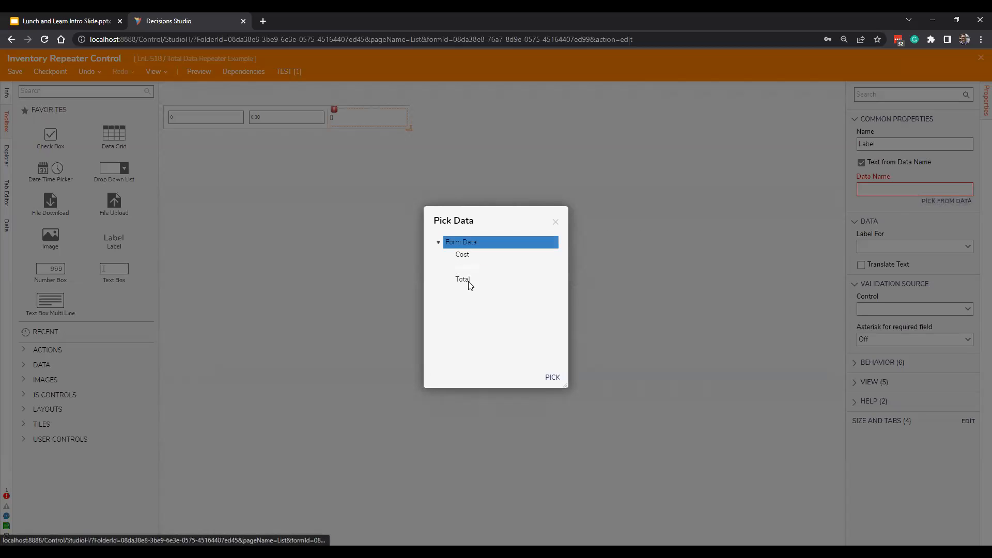
pyautogui.click(471, 281)
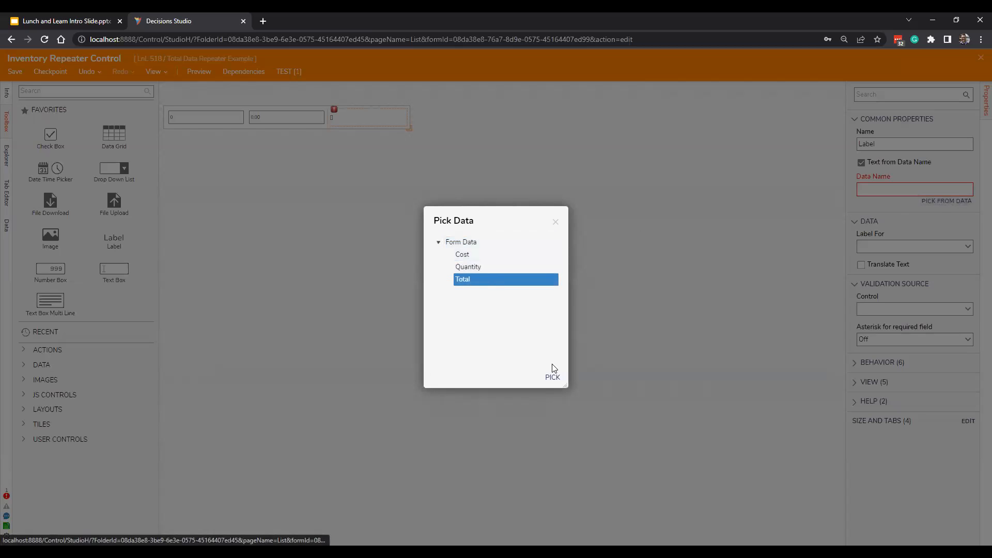
pyautogui.click(551, 377)
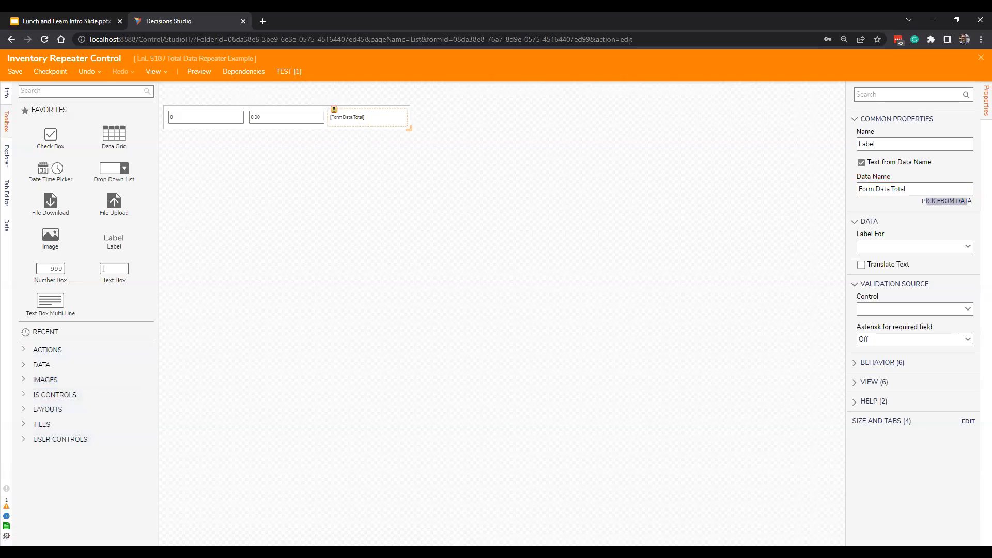
pyautogui.click(7, 507)
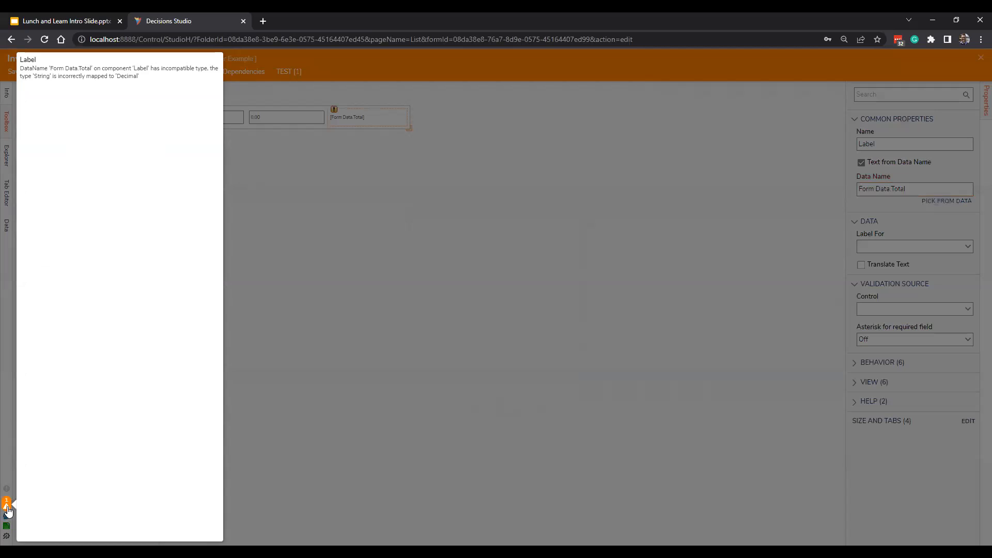
pyautogui.click(438, 173)
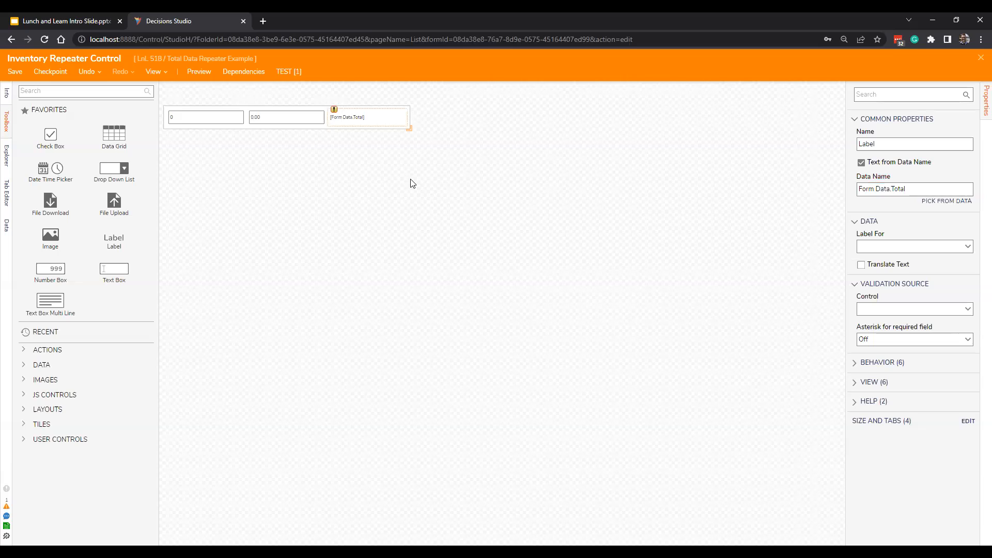
# - Add an active form flow named "Calculate Total of Inventory Item" to the form and open its rule flow for editing
pyautogui.click(444, 192)
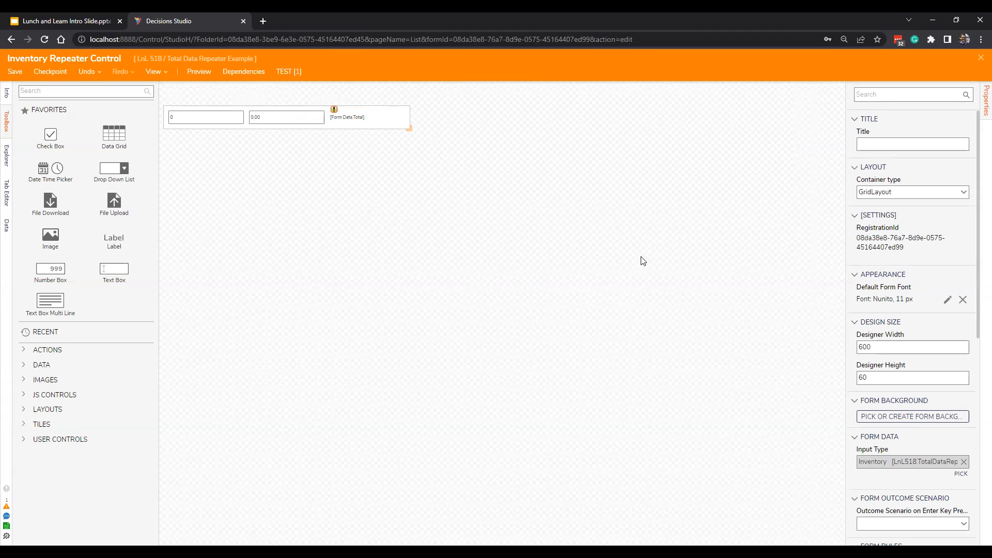
pyautogui.scroll(-5, 909, 228)
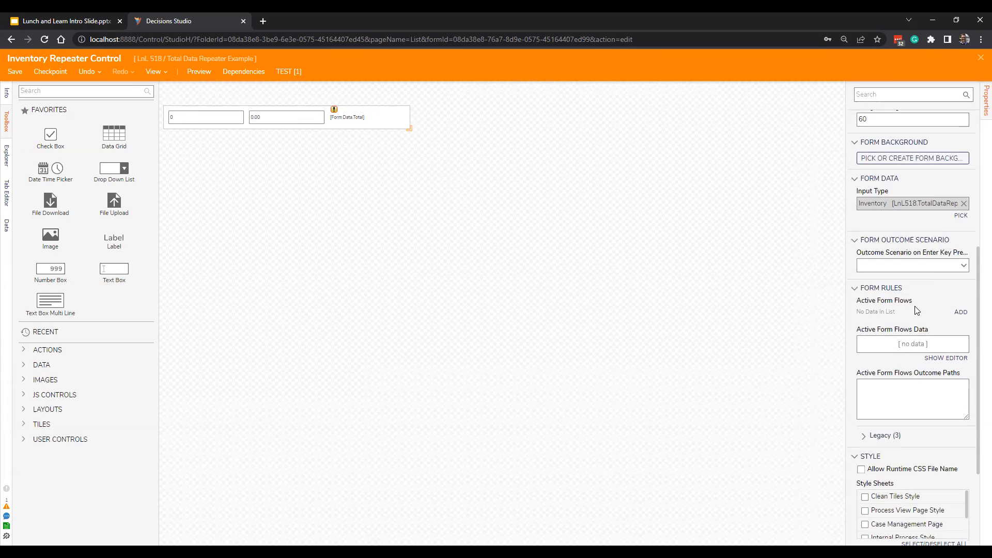
pyautogui.click(961, 312)
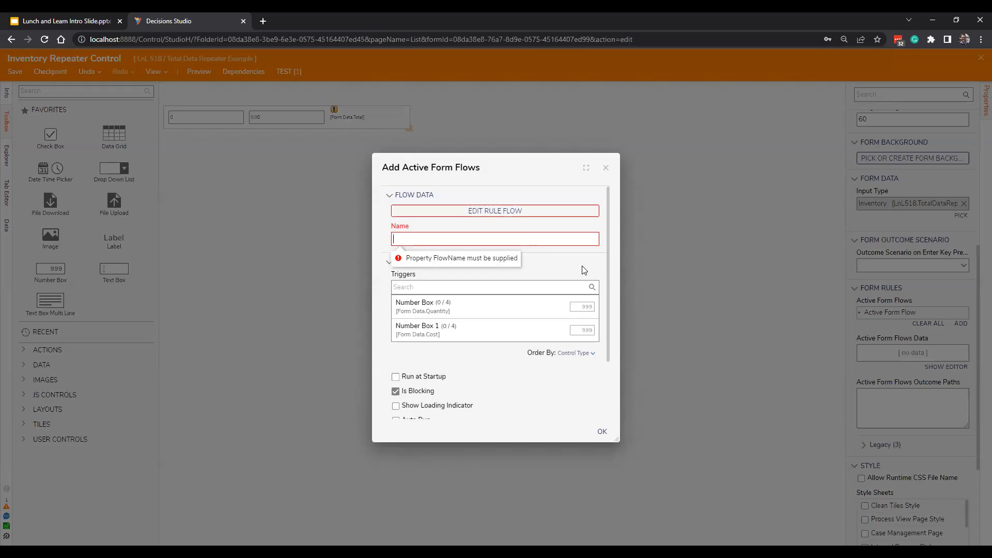
pyautogui.write('Ca')
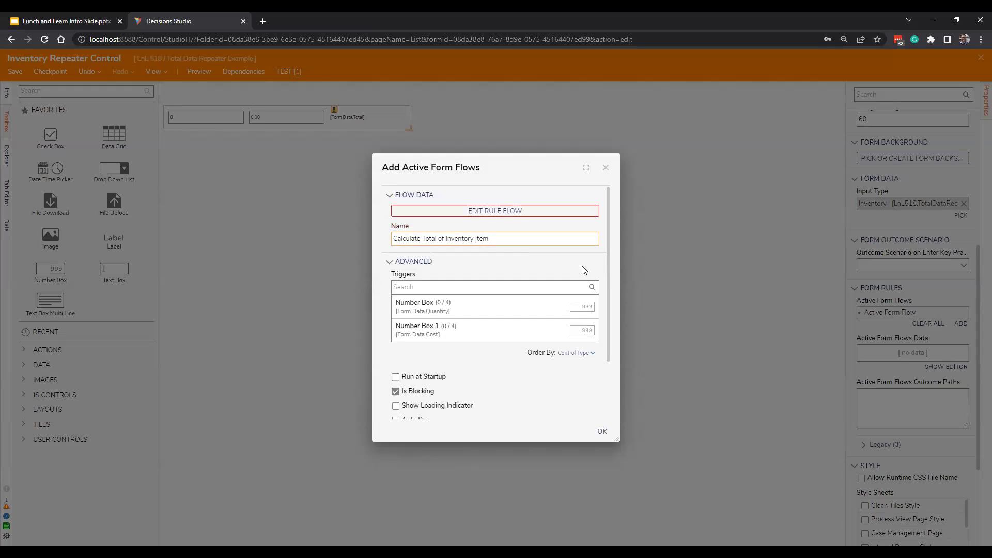
pyautogui.click(523, 216)
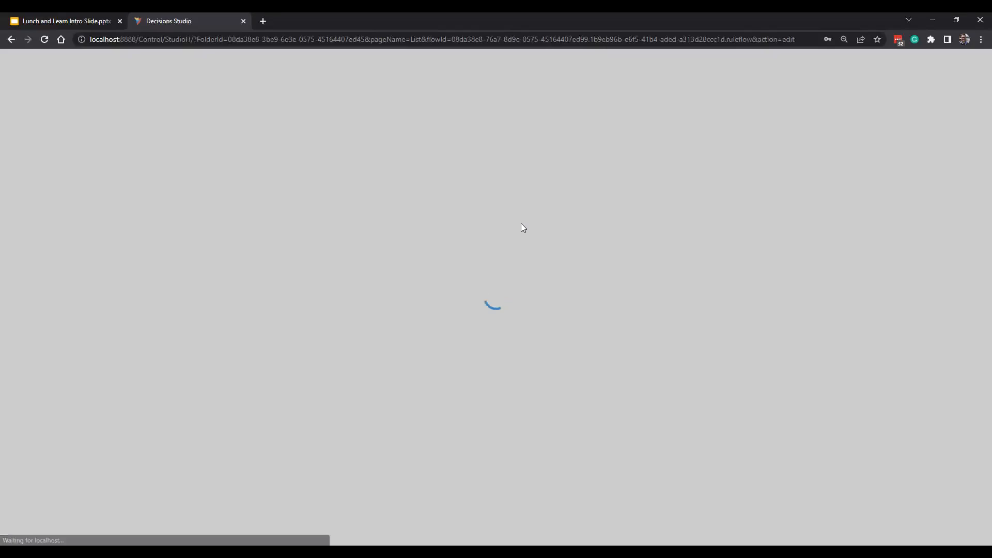
# - Add a Multiply step to the rule flow, connect the start step to it, and reposition the start and end steps around it
pyautogui.moveTo(252, 225); pyautogui.dragTo(453, 283)
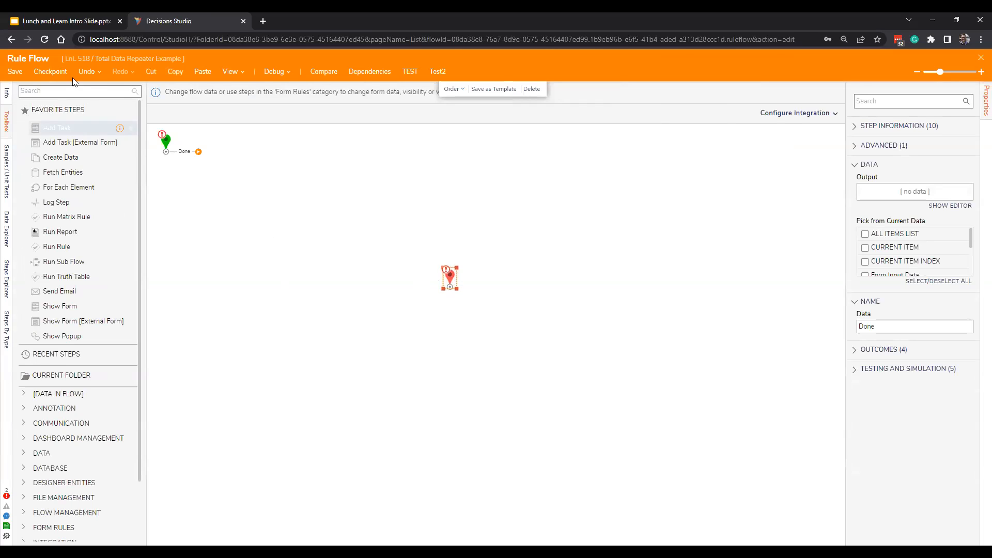
pyautogui.click(75, 91)
pyautogui.write('multip')
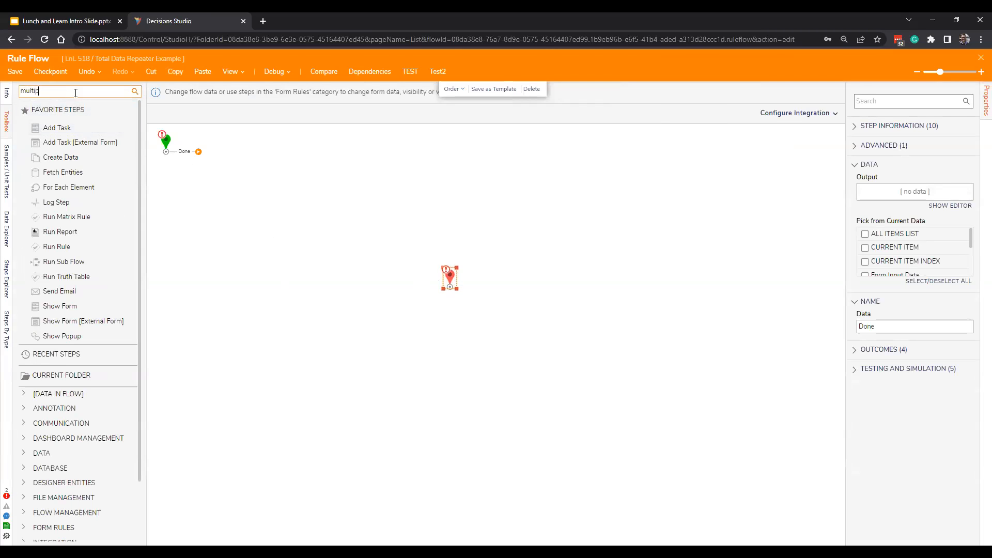
pyautogui.write('ly')
pyautogui.moveTo(44, 107); pyautogui.dragTo(285, 205)
pyautogui.moveTo(198, 152); pyautogui.dragTo(269, 205)
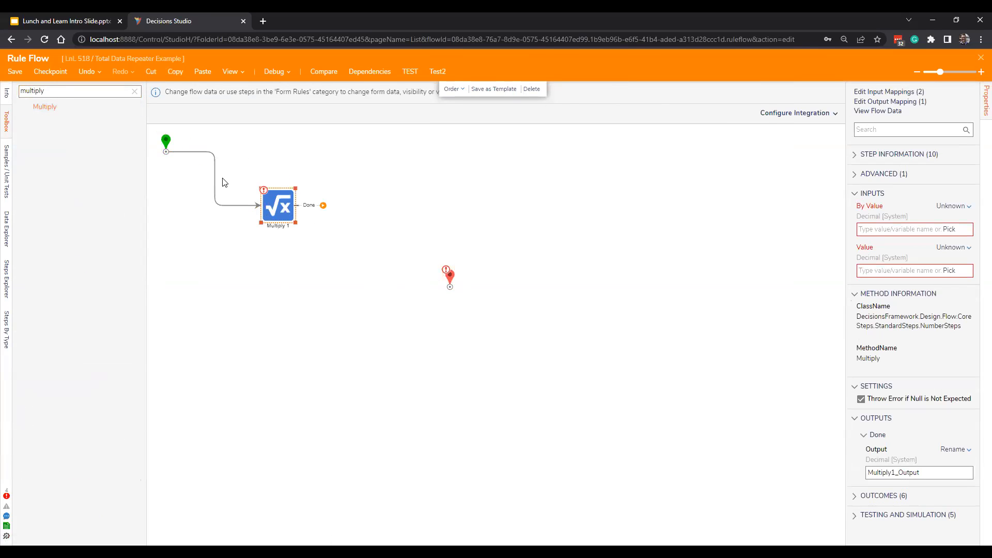
pyautogui.moveTo(165, 143); pyautogui.dragTo(213, 198)
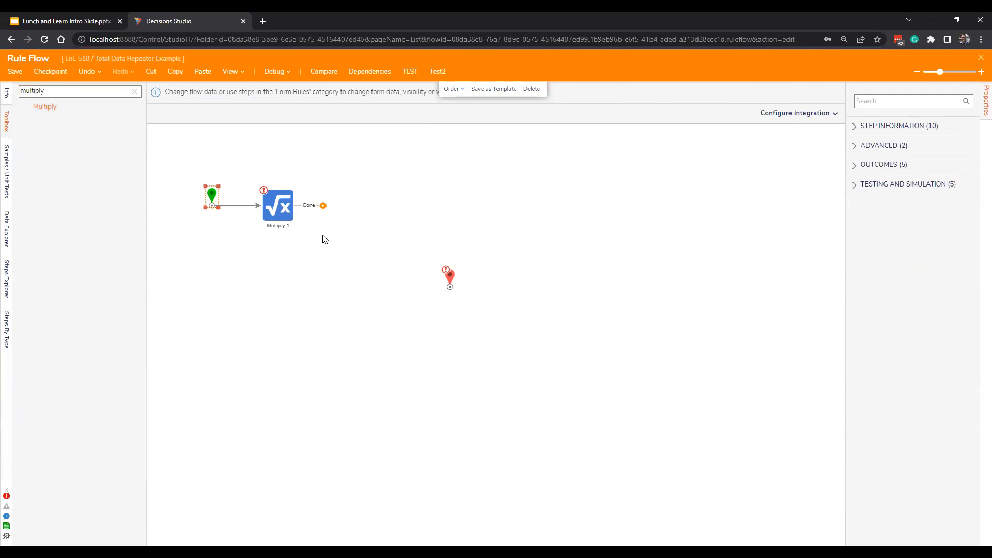
# - Map the Multiply step's By Value input to FormData.NumberBox.Value from the flow data
pyautogui.click(291, 215)
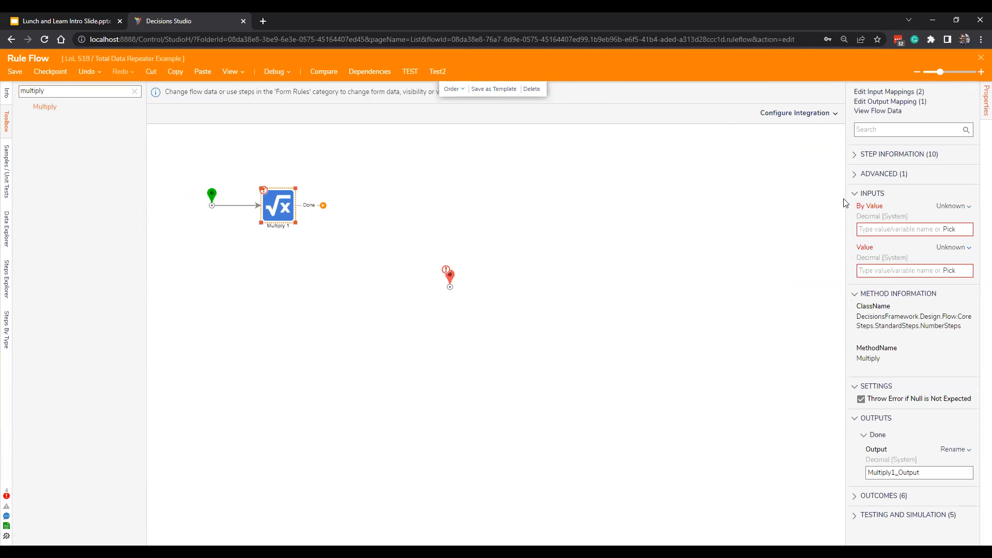
pyautogui.click(949, 229)
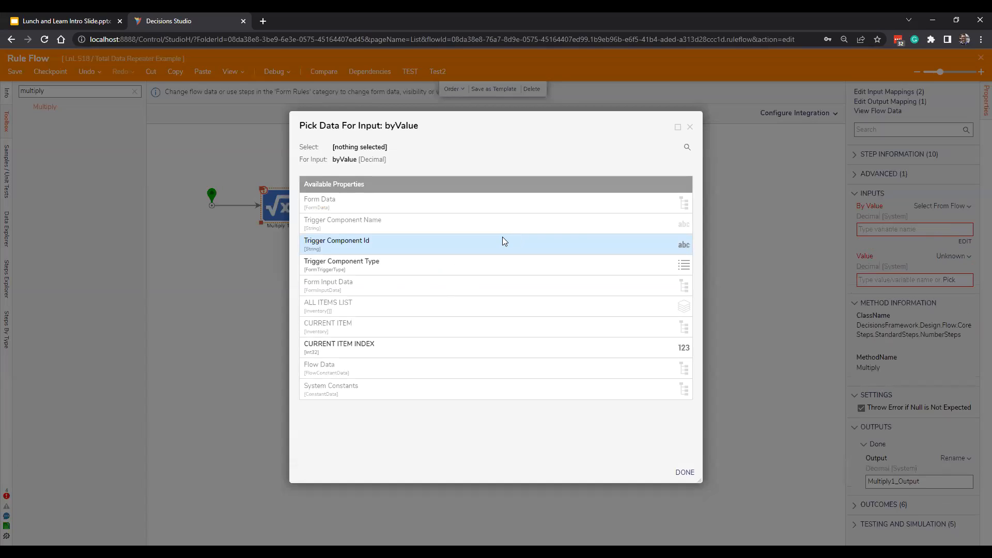
pyautogui.click(335, 204)
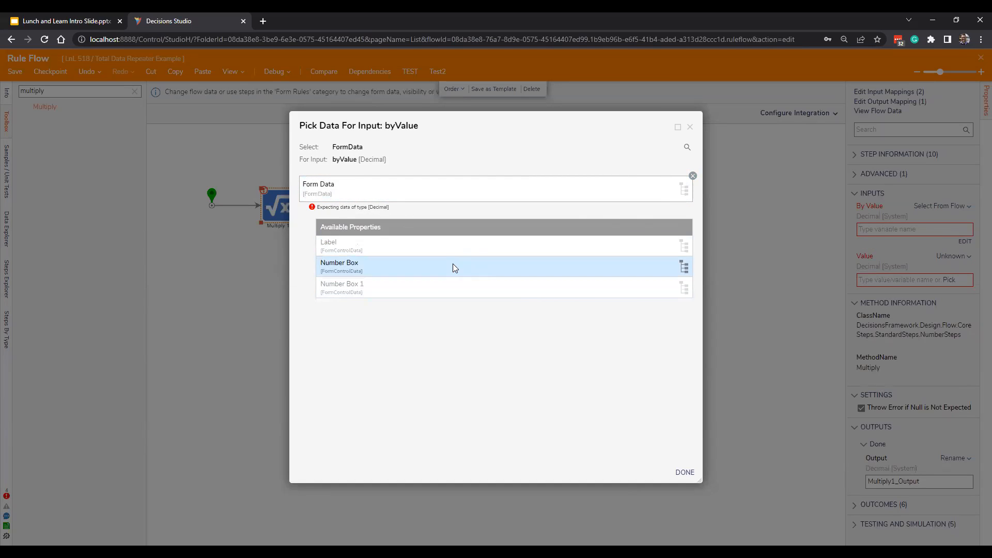
pyautogui.click(372, 274)
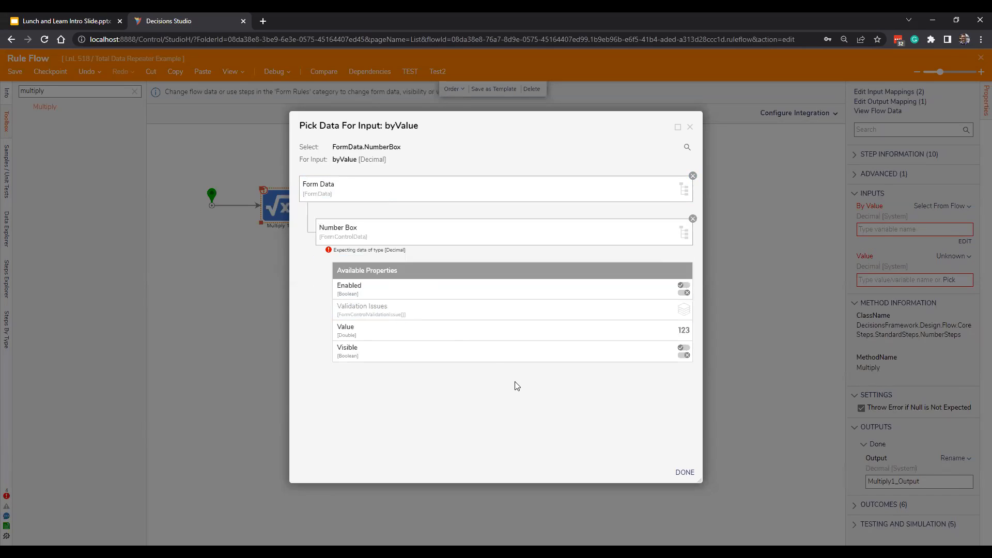
pyautogui.click(362, 336)
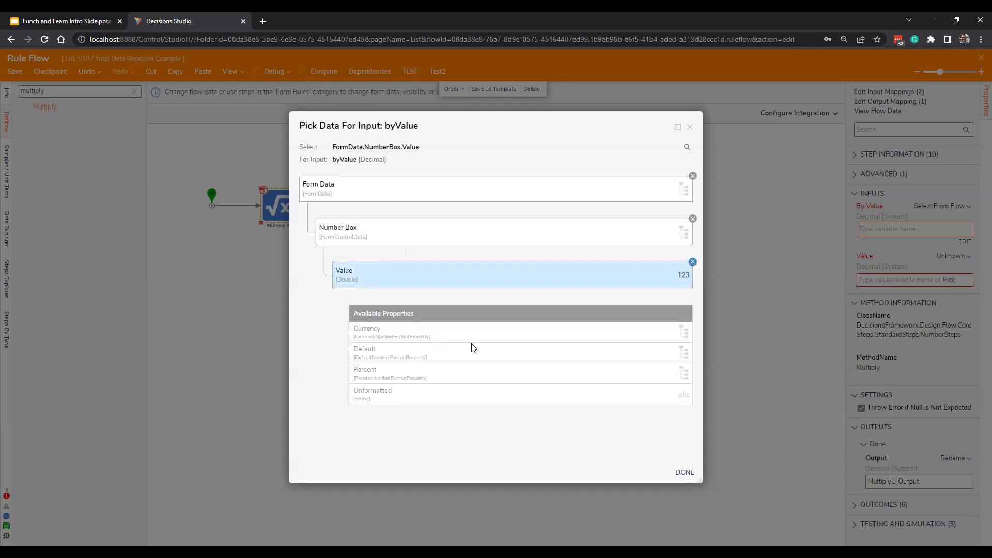
pyautogui.click(684, 472)
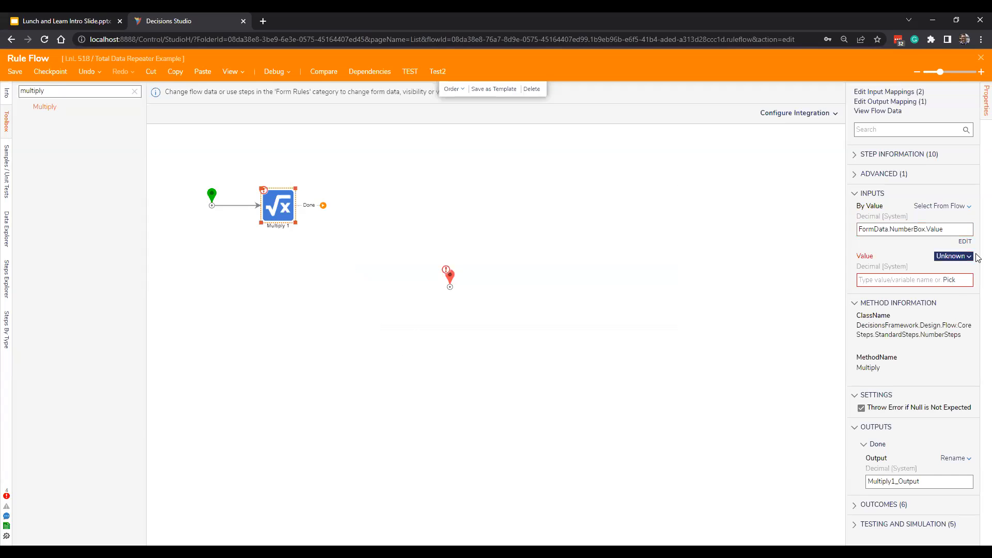
# - Map the Multiply step's Value input to FormData.NumberBox1.Value from the flow data
pyautogui.click(951, 280)
pyautogui.click(375, 207)
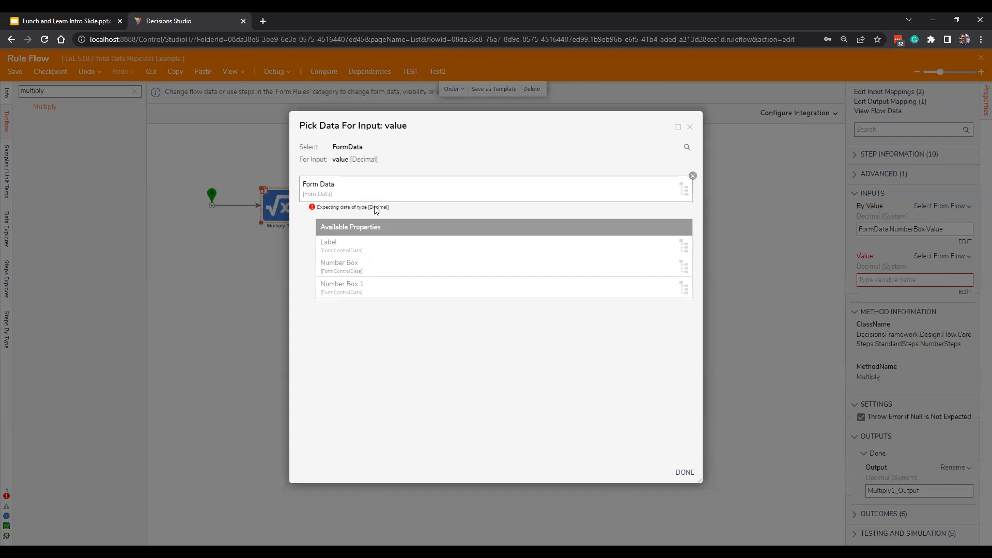
pyautogui.click(377, 287)
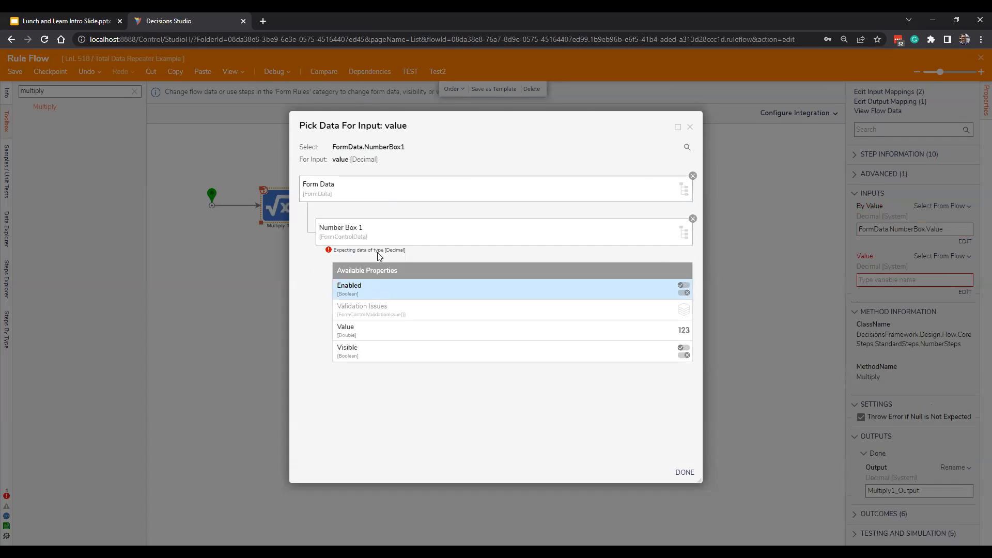
pyautogui.click(380, 331)
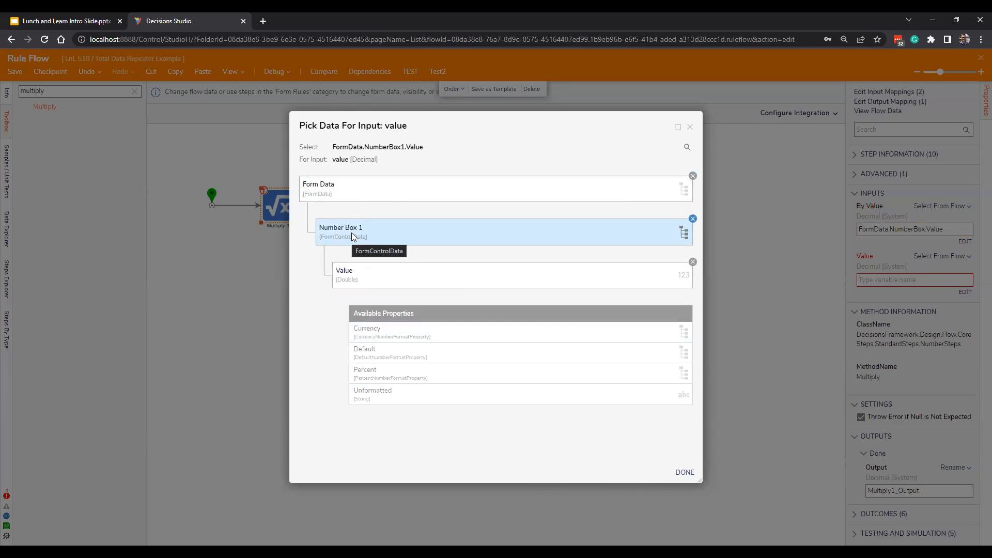
pyautogui.click(685, 472)
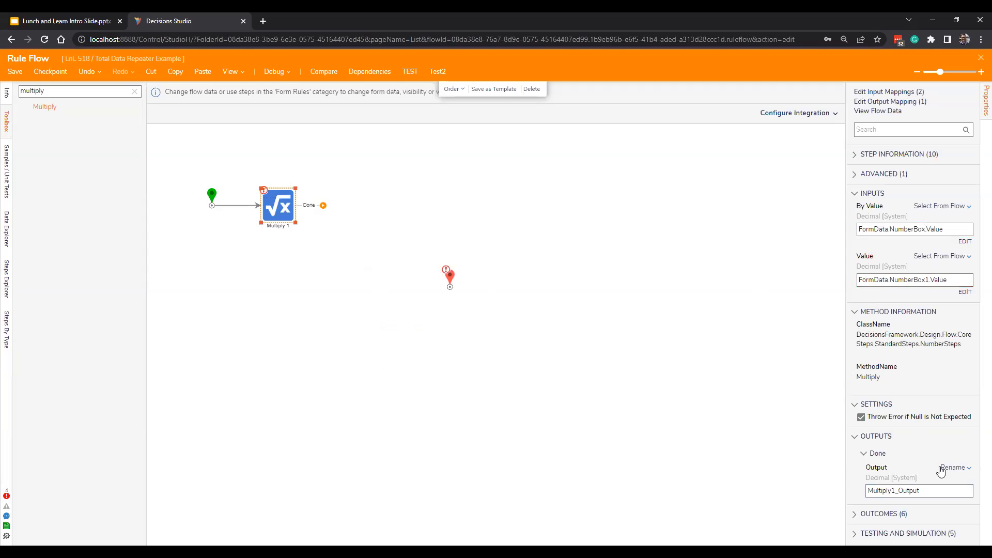
# - Add a Set Control Value step from the Form Rules category after the Multiply step in the rule flow
pyautogui.click(134, 91)
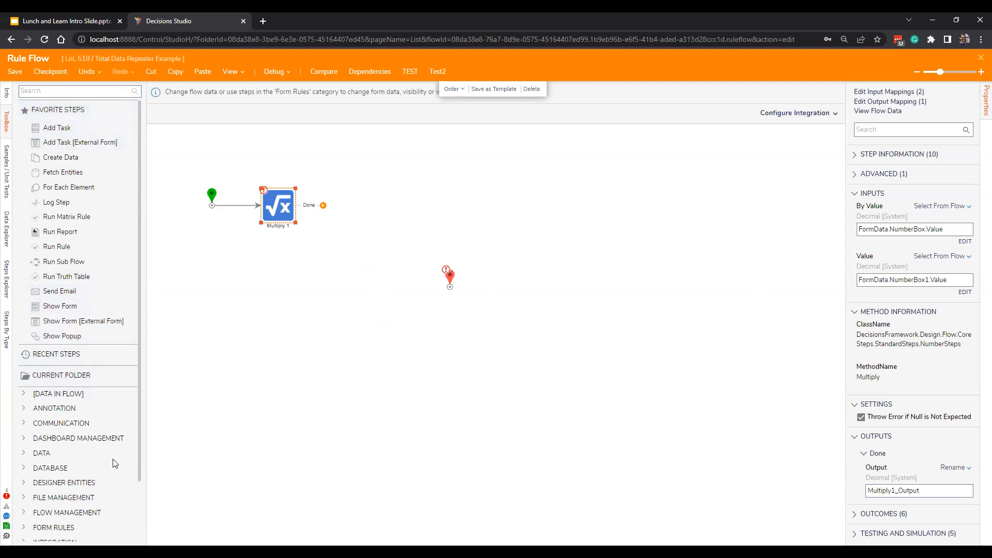
pyautogui.scroll(-1, 103, 460)
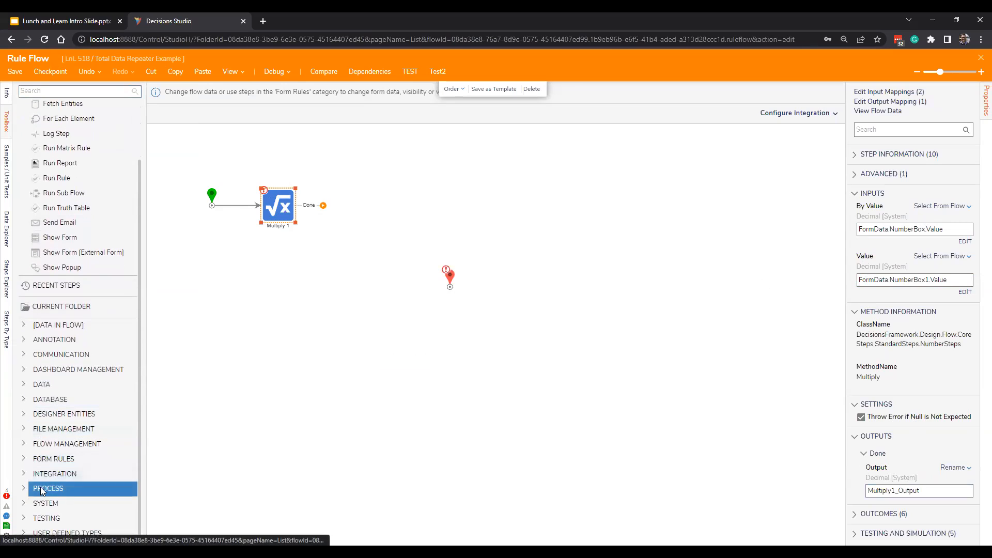
pyautogui.click(24, 459)
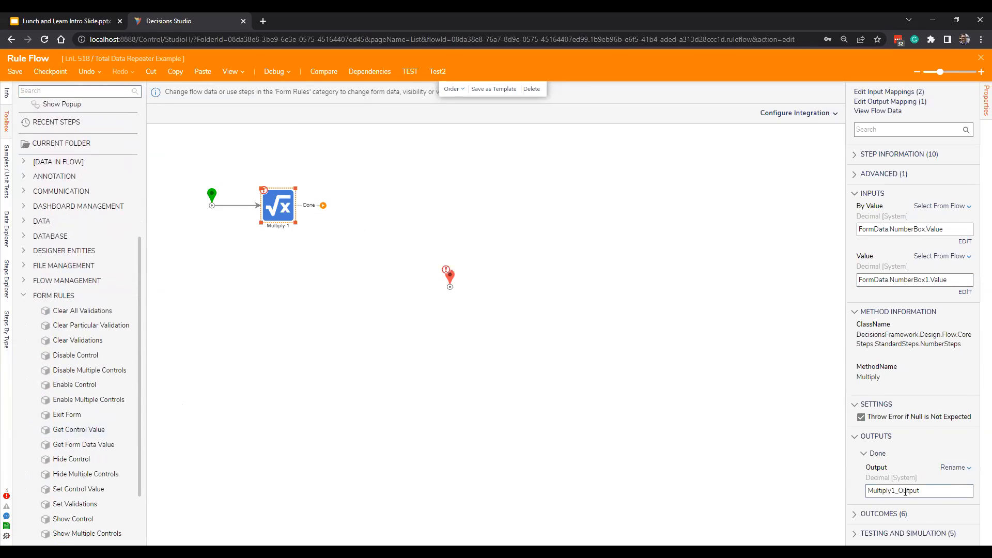
pyautogui.moveTo(942, 491); pyautogui.dragTo(855, 490)
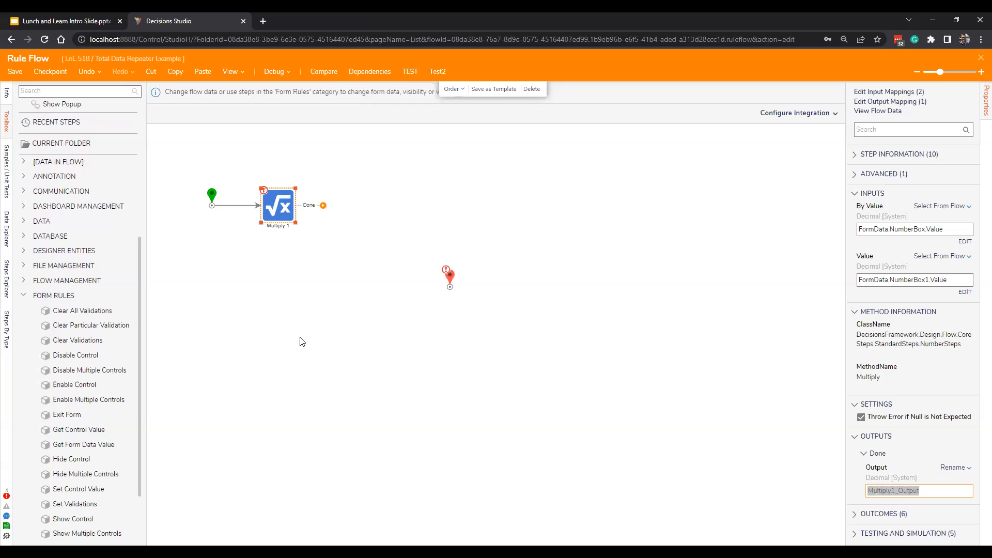
pyautogui.scroll(-1, 75, 429)
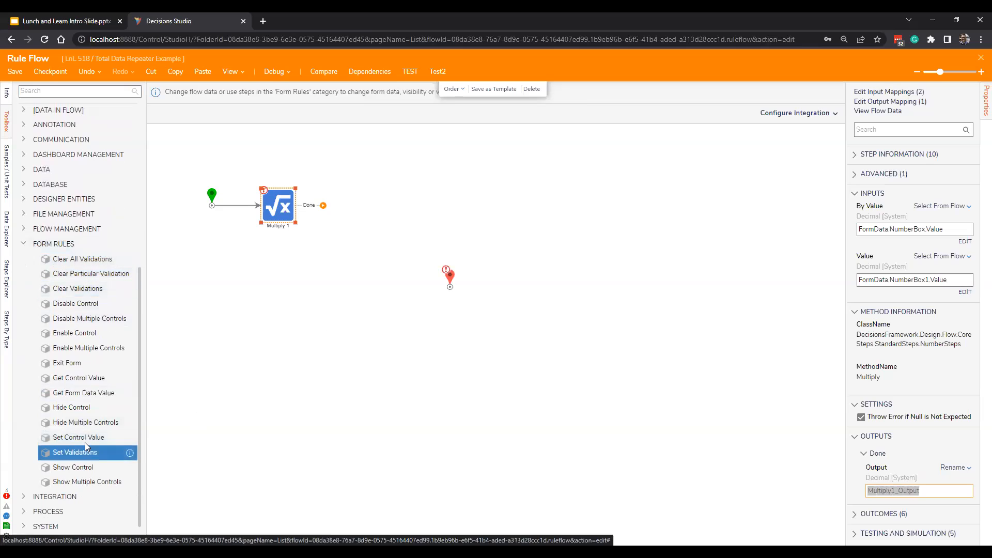
pyautogui.moveTo(87, 437); pyautogui.dragTo(355, 209)
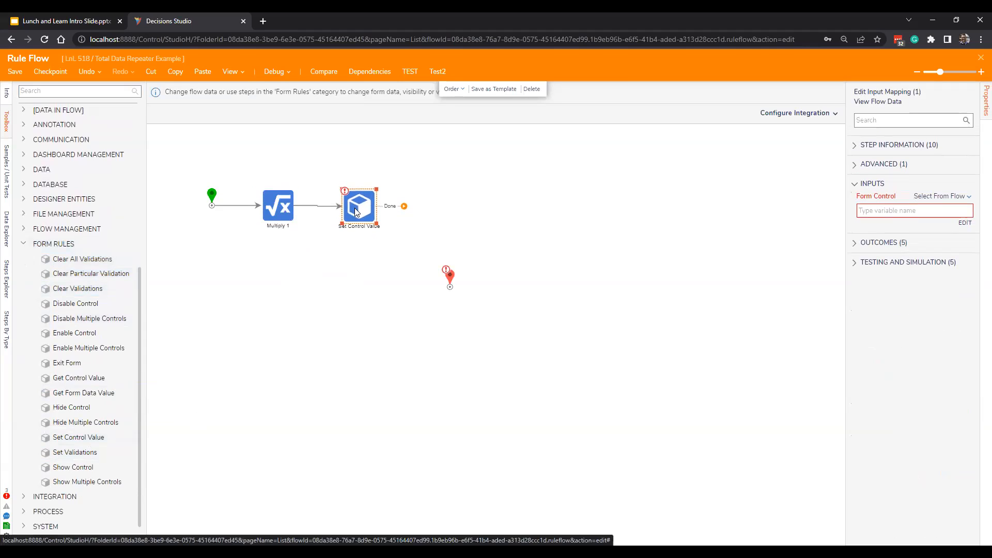
# - Map the Set Control Value step's Form Control input to FormData.Label
pyautogui.click(964, 223)
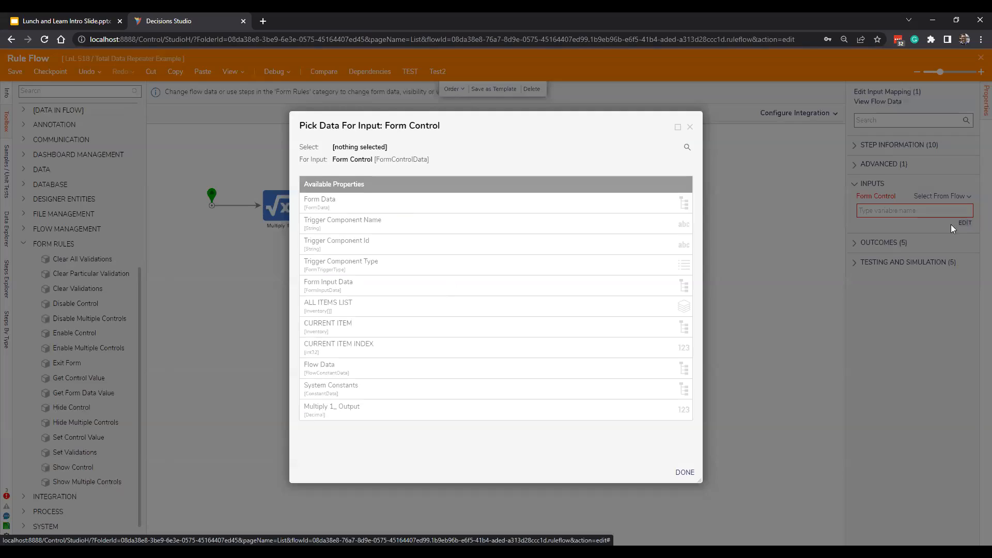
pyautogui.click(377, 213)
pyautogui.click(364, 252)
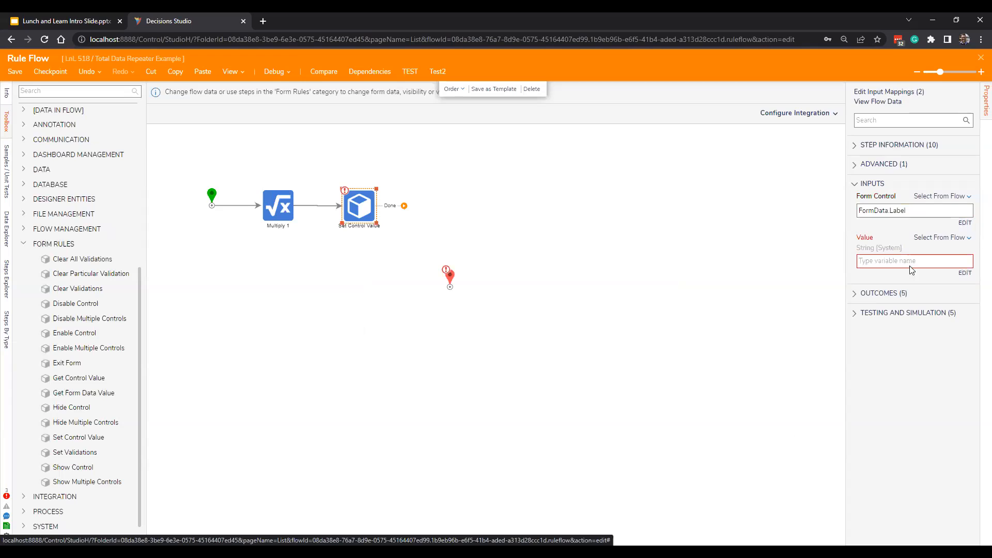
# - Map the Set Control Value step's Value input to Multiply1_Output.Unformatted
pyautogui.click(964, 272)
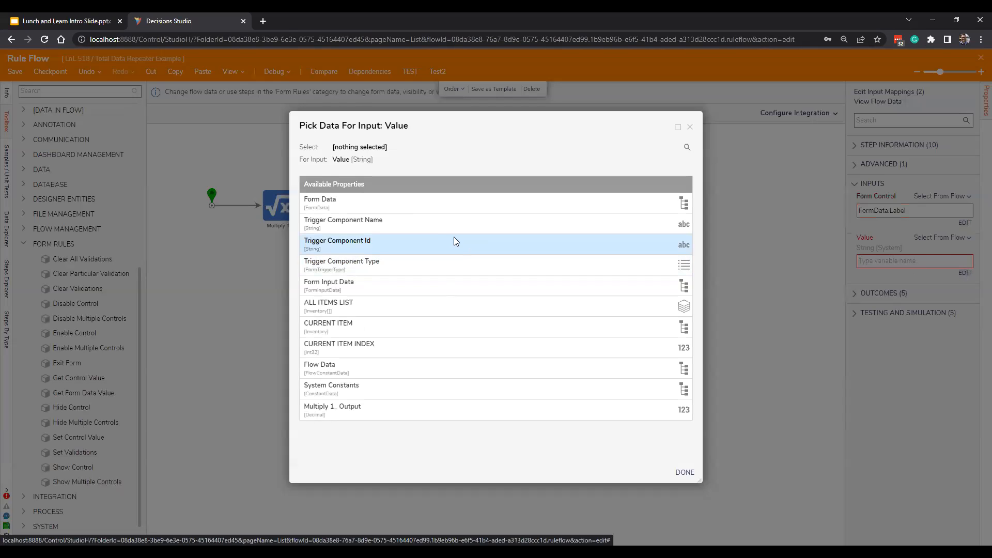
pyautogui.click(362, 407)
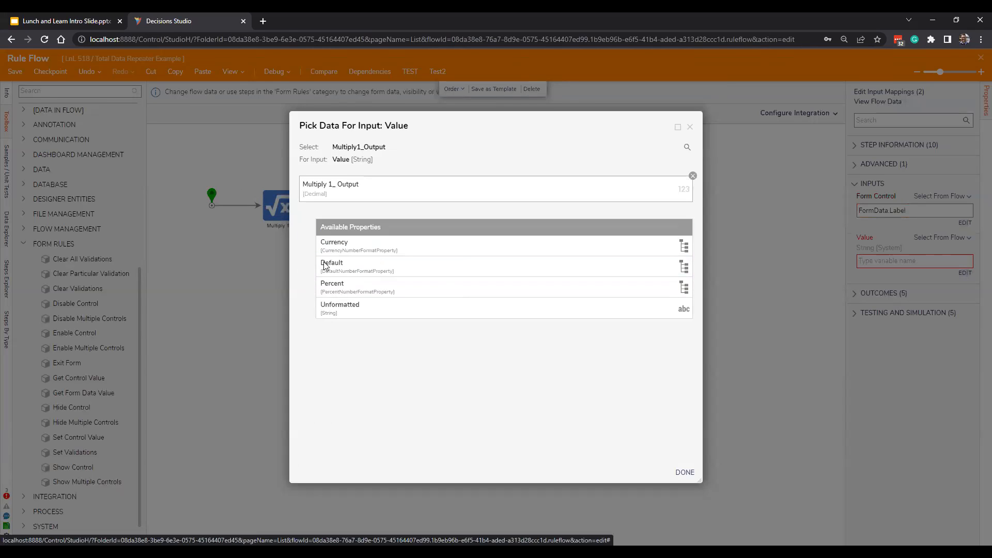
pyautogui.click(684, 473)
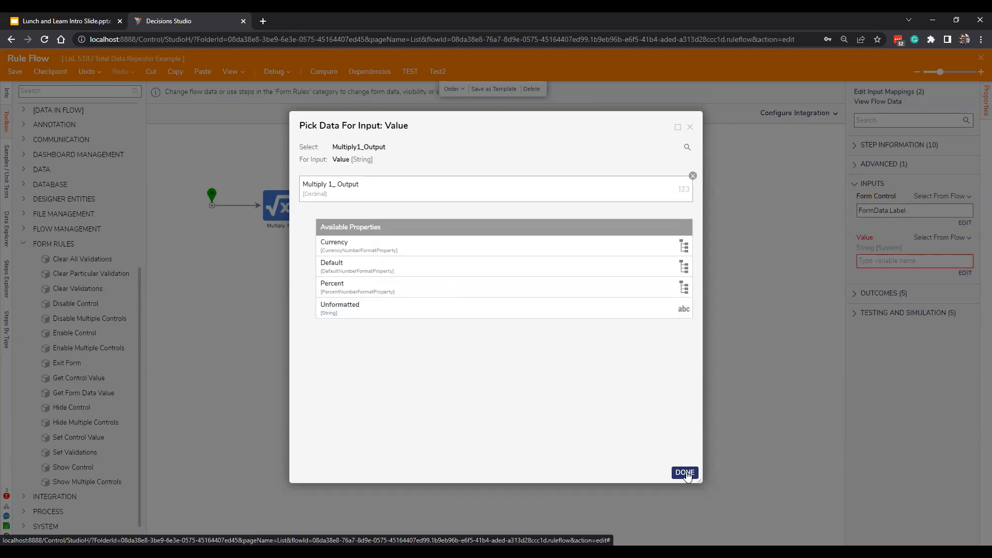
pyautogui.click(418, 309)
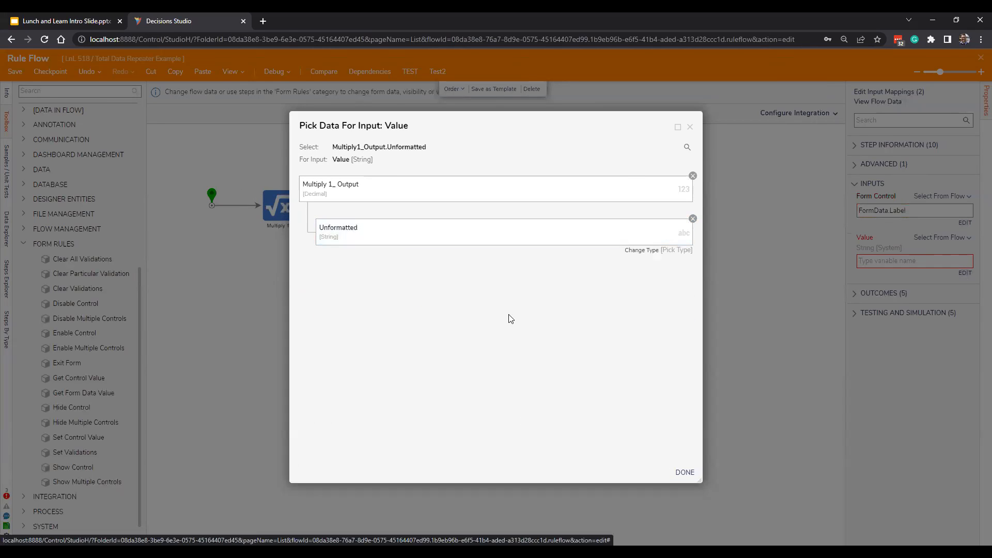
pyautogui.click(685, 472)
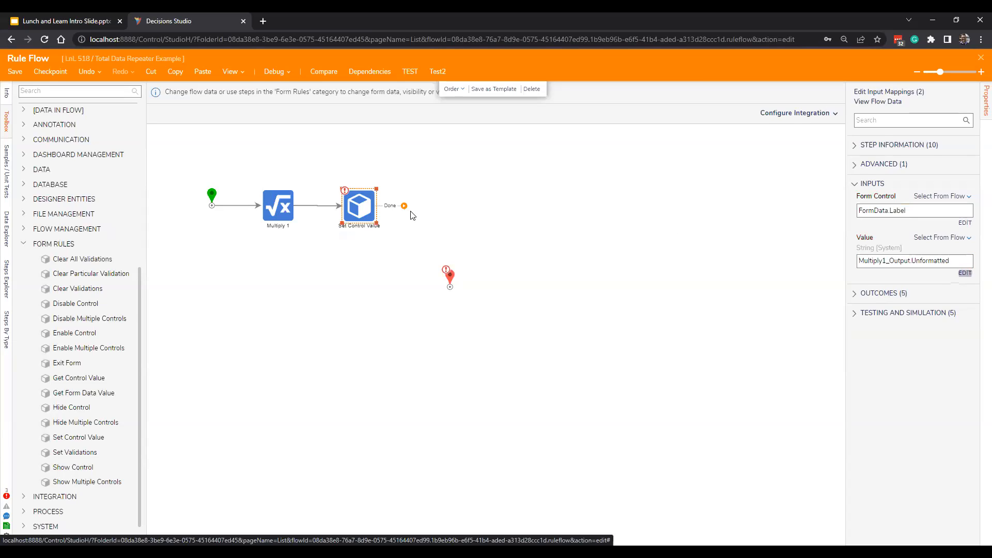
# - Connect the Set Control Value step's Done outcome to the end step, and save and close the rule flow
pyautogui.moveTo(404, 206); pyautogui.dragTo(442, 197)
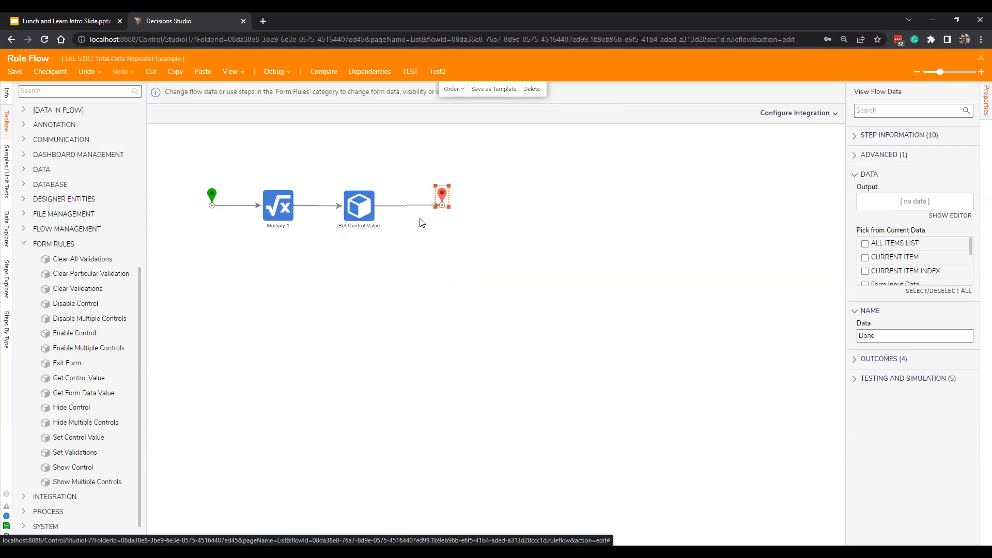
pyautogui.click(19, 70)
pyautogui.click(603, 342)
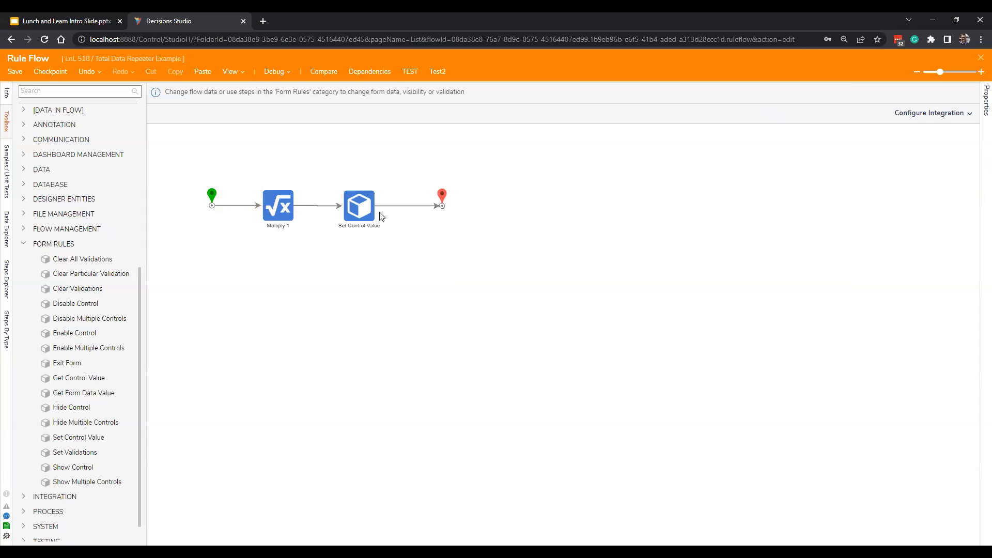
pyautogui.click(978, 57)
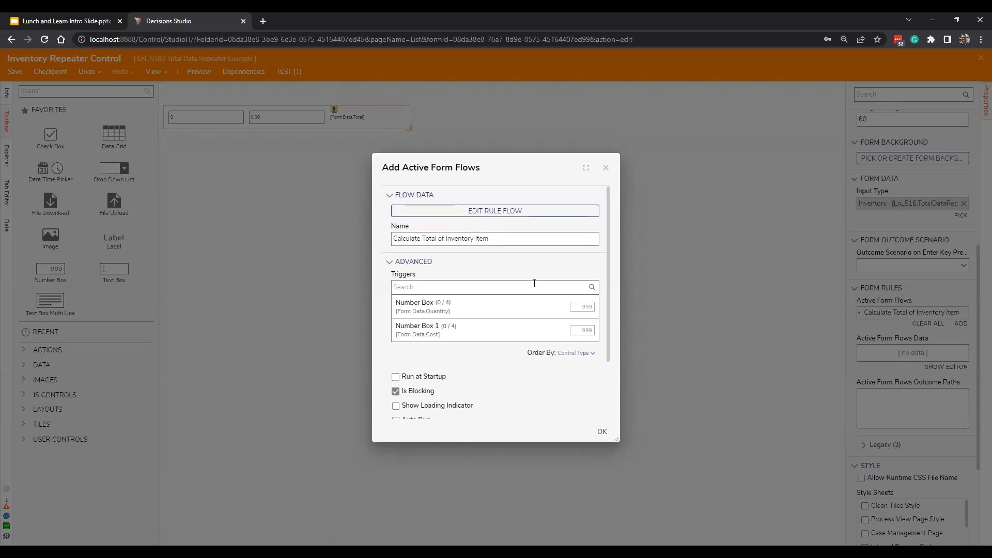
# - Set the active form flow to trigger on ValueChanged for both Number Box and Number Box 1, and confirm it
pyautogui.scroll(-1, 534, 284)
pyautogui.click(490, 260)
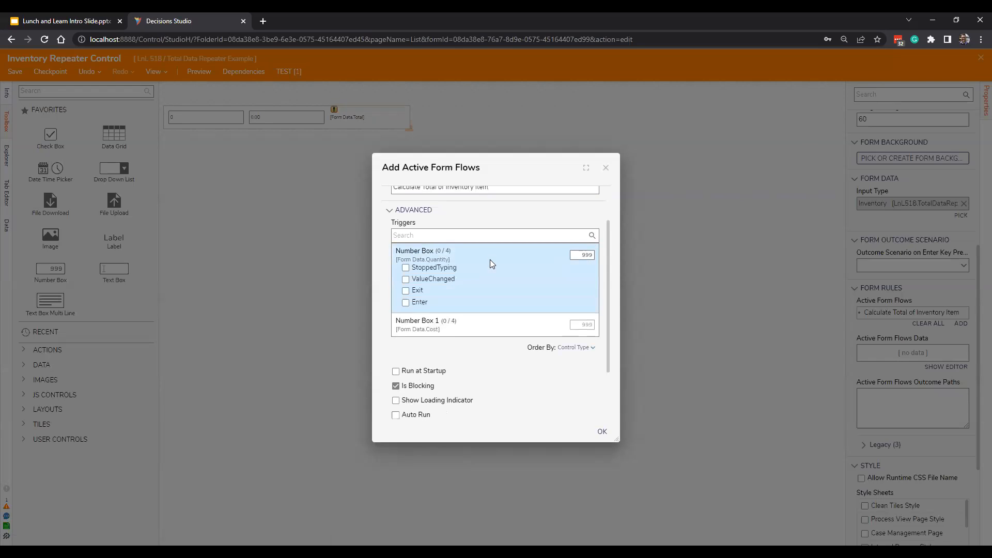
pyautogui.click(422, 280)
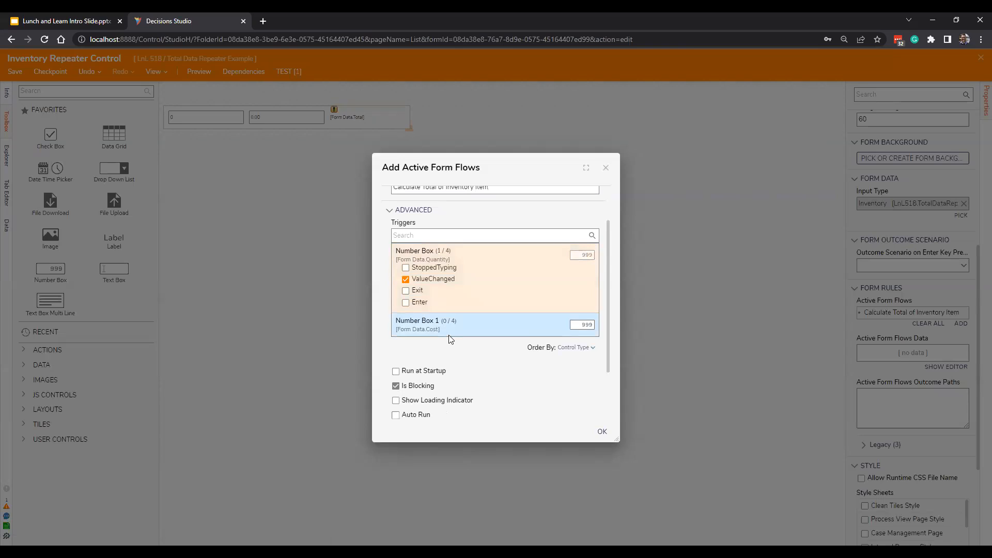
pyautogui.click(458, 325)
pyautogui.click(440, 351)
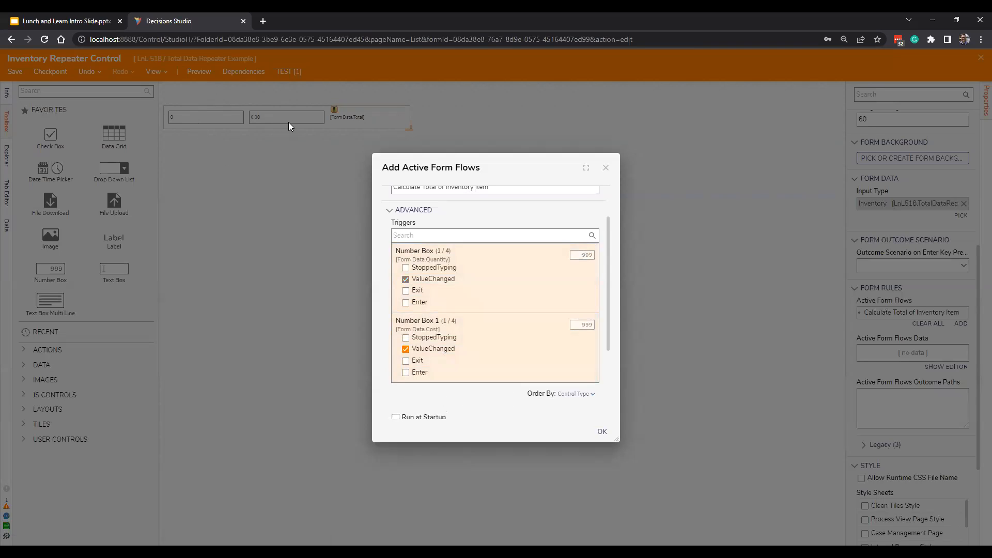
pyautogui.scroll(-1, 452, 326)
pyautogui.scroll(2, 451, 325)
pyautogui.click(472, 244)
pyautogui.scroll(-3, 512, 260)
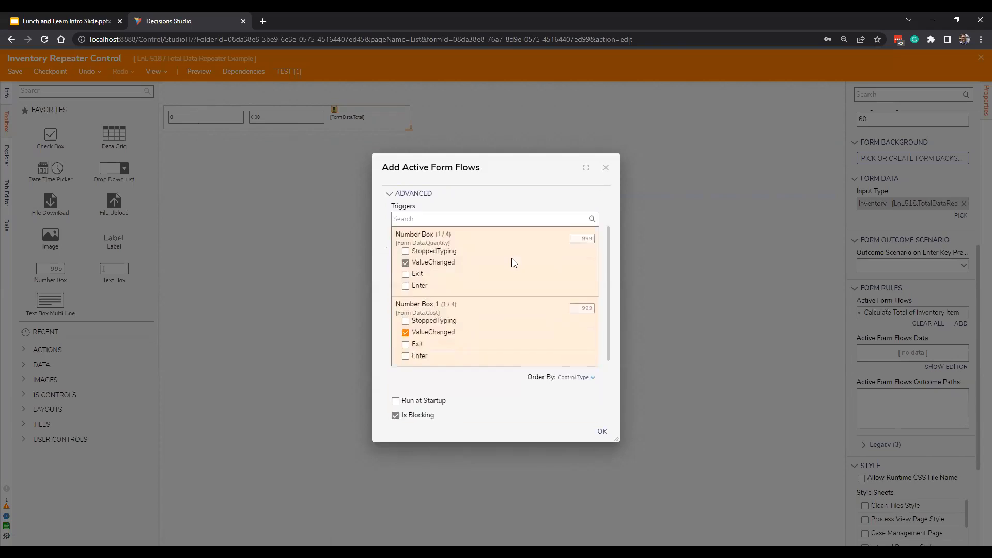
pyautogui.click(604, 434)
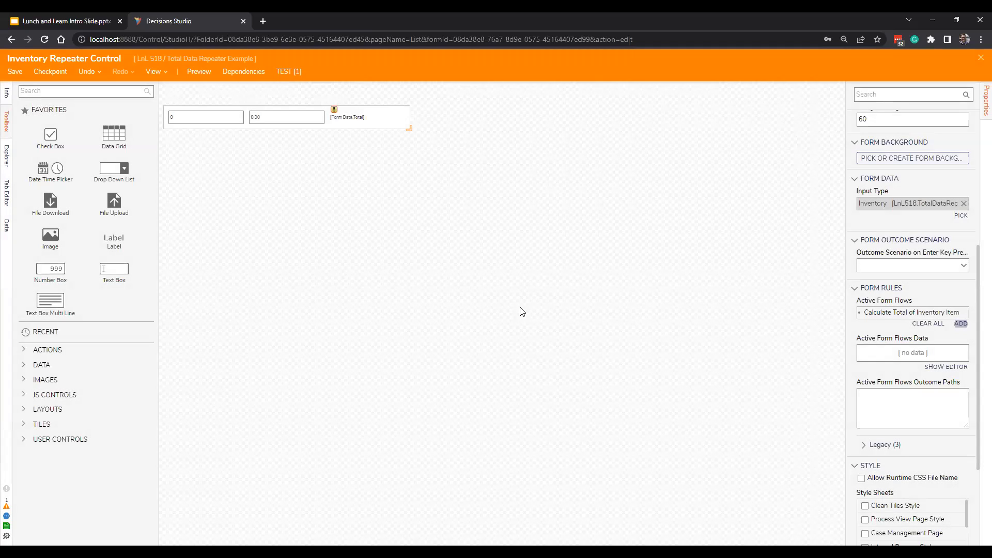
# - Save the Inventory Repeater Control and close its designer
pyautogui.click(22, 76)
pyautogui.click(603, 340)
pyautogui.click(980, 61)
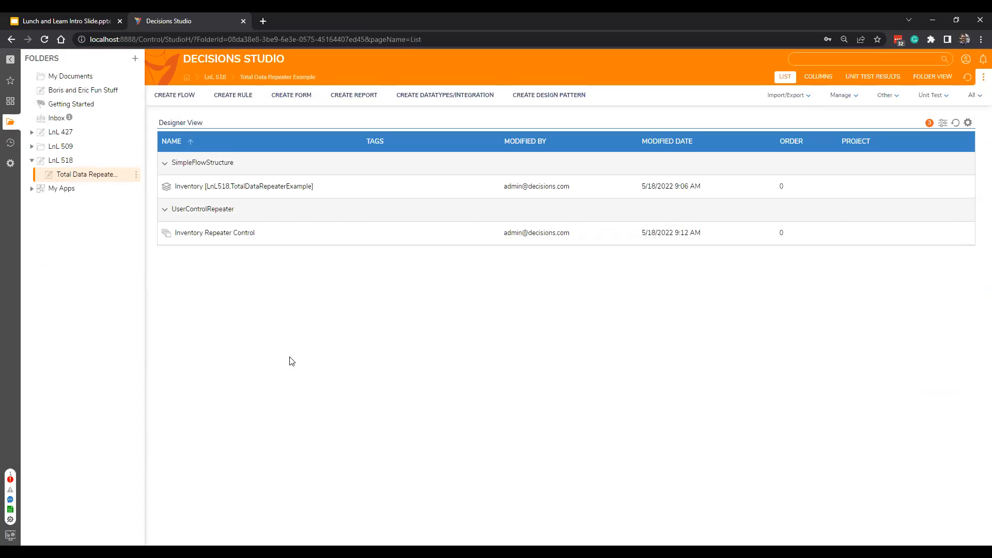
# - Create a new normal form named "Inventory Management Form" in the Total Data Repeater Example folder
pyautogui.click(291, 95)
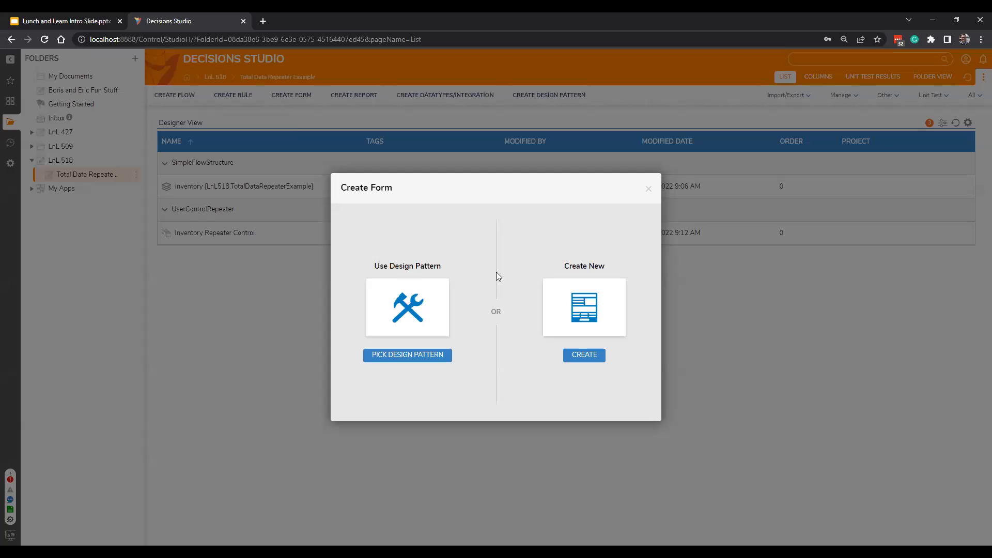
pyautogui.click(578, 299)
pyautogui.click(434, 264)
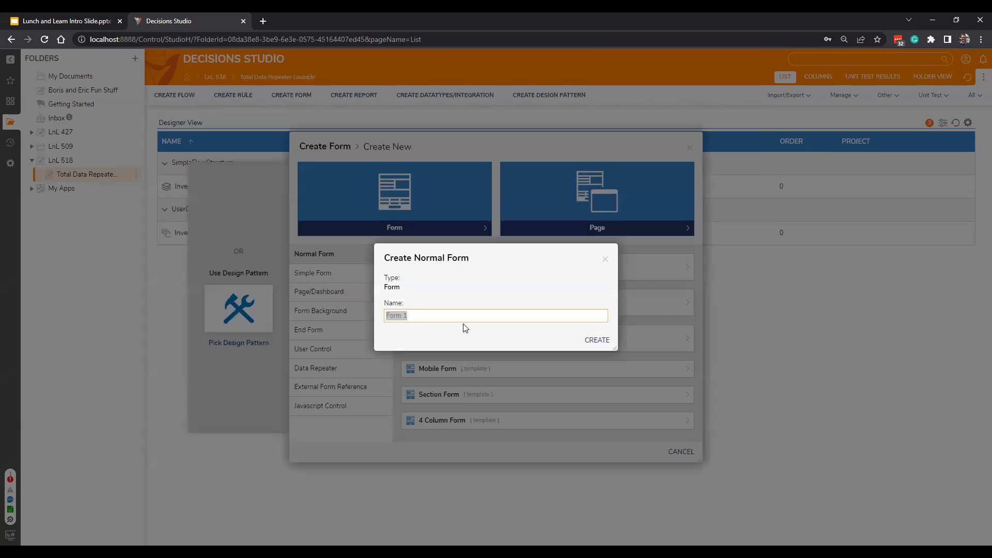
pyautogui.write('Inte')
pyautogui.press('Return')
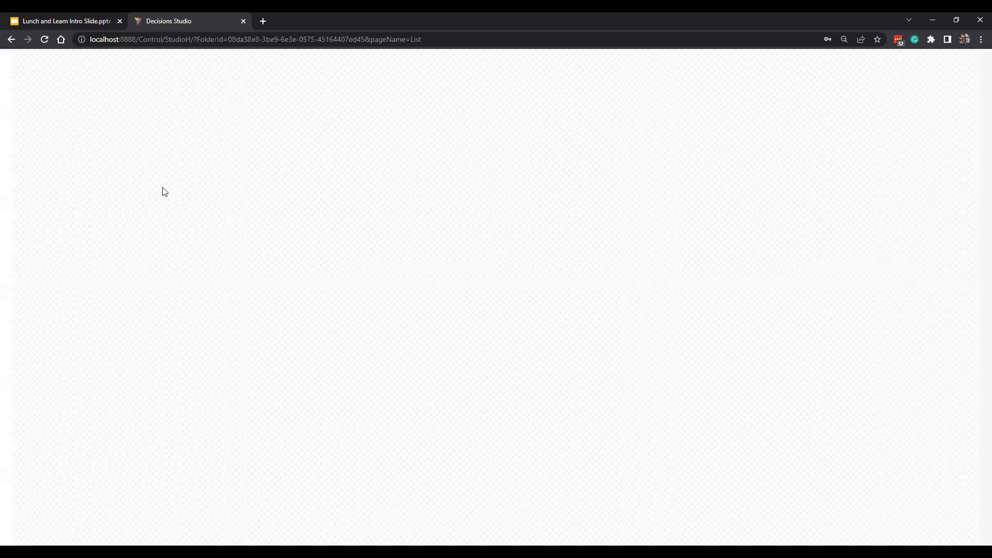
# - Add a button labelled "Complete" to the last cell of the form's footer row
pyautogui.moveTo(61, 145); pyautogui.dragTo(457, 352)
pyautogui.write('Complete')
pyautogui.press('Return')
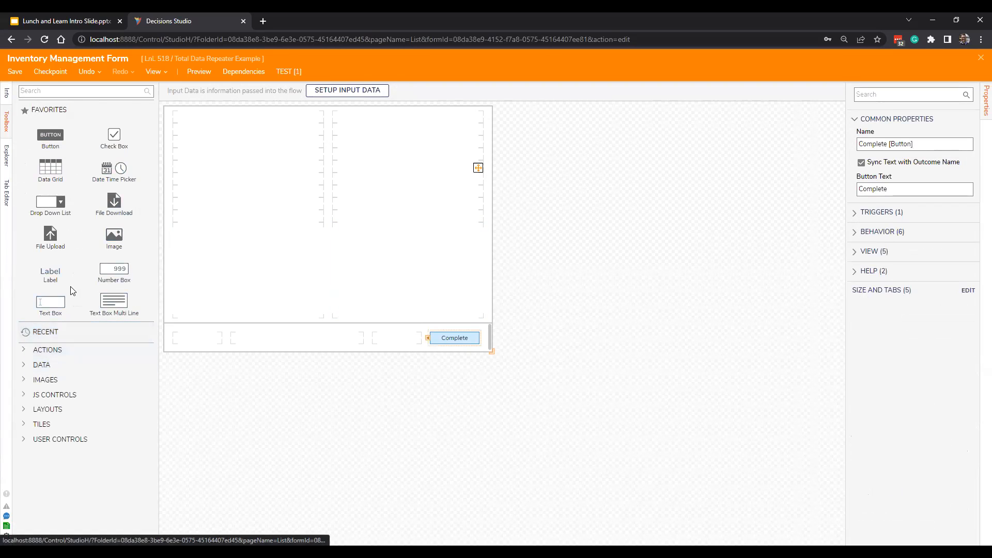
# - Add a Data Repeater across both columns above the footer and extend it upward over more grid rows
pyautogui.click(23, 440)
pyautogui.moveTo(59, 480); pyautogui.dragTo(244, 277)
pyautogui.rightClick(326, 273)
pyautogui.rightClick(327, 271)
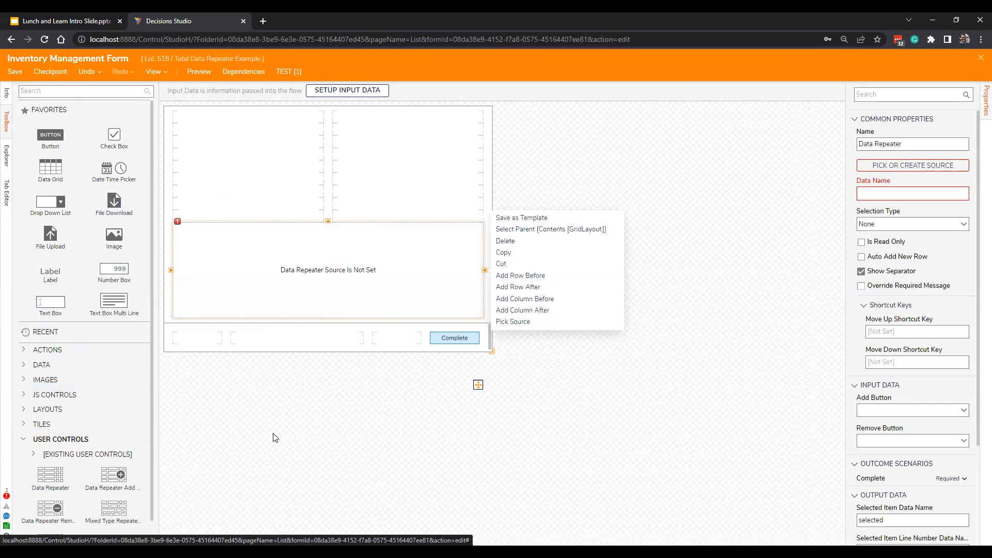
pyautogui.moveTo(326, 221); pyautogui.dragTo(325, 177)
pyautogui.click(656, 128)
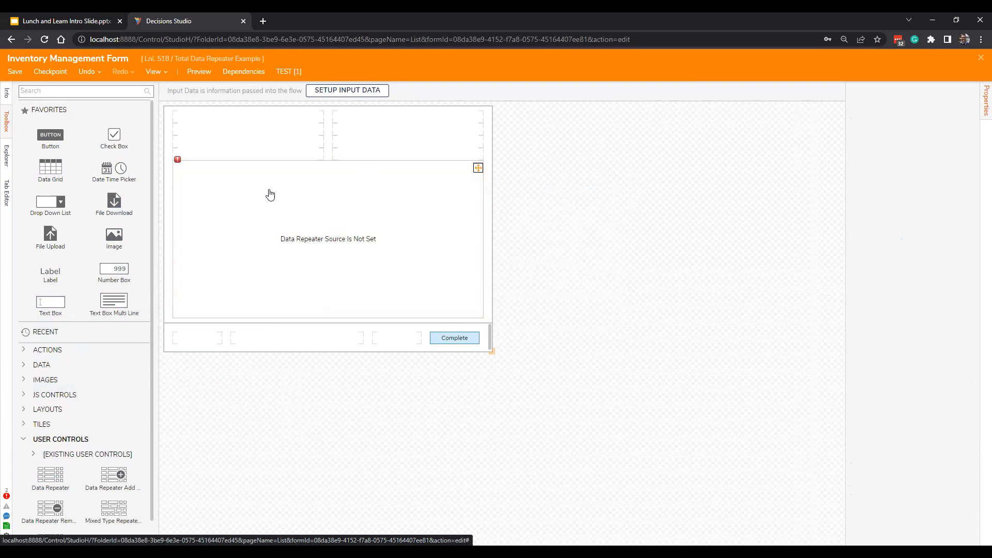
# - Place a Data Repeater Add button and a Data Repeater Remove button side by side directly above the Data Repeater
pyautogui.scroll(-1, 59, 367)
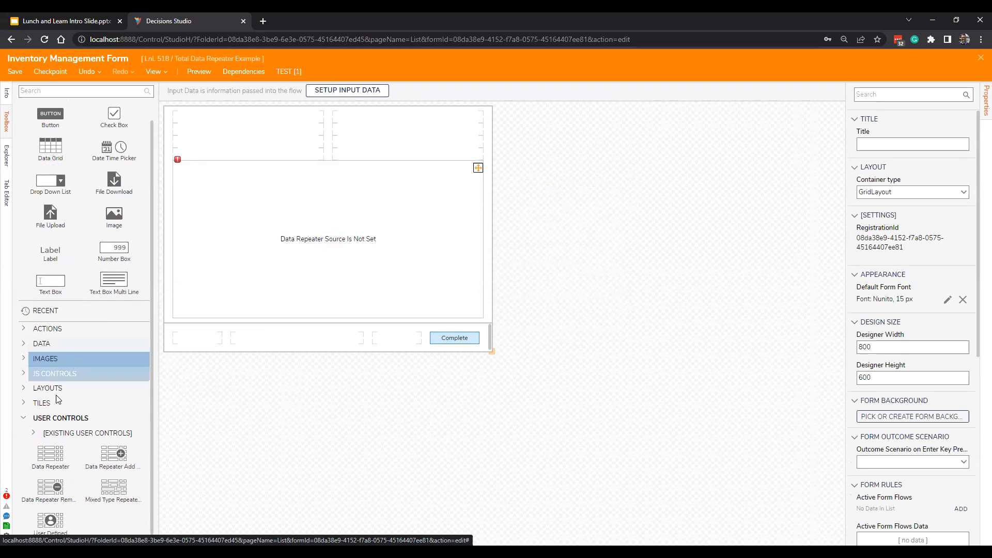
pyautogui.moveTo(116, 460); pyautogui.dragTo(199, 155)
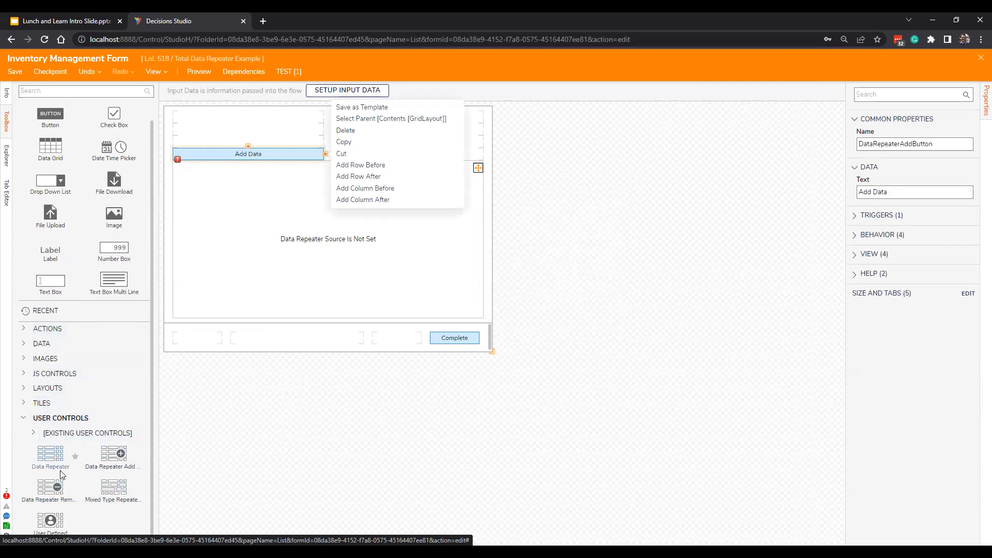
pyautogui.moveTo(79, 460); pyautogui.dragTo(363, 173)
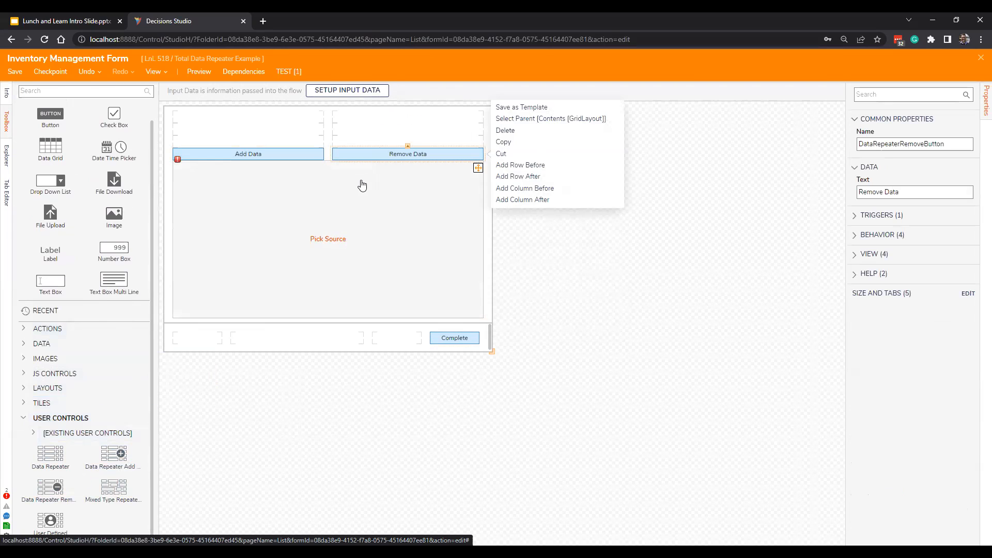
# - Set the Data Repeater's source to the existing Inventory Repeater Control
pyautogui.click(319, 203)
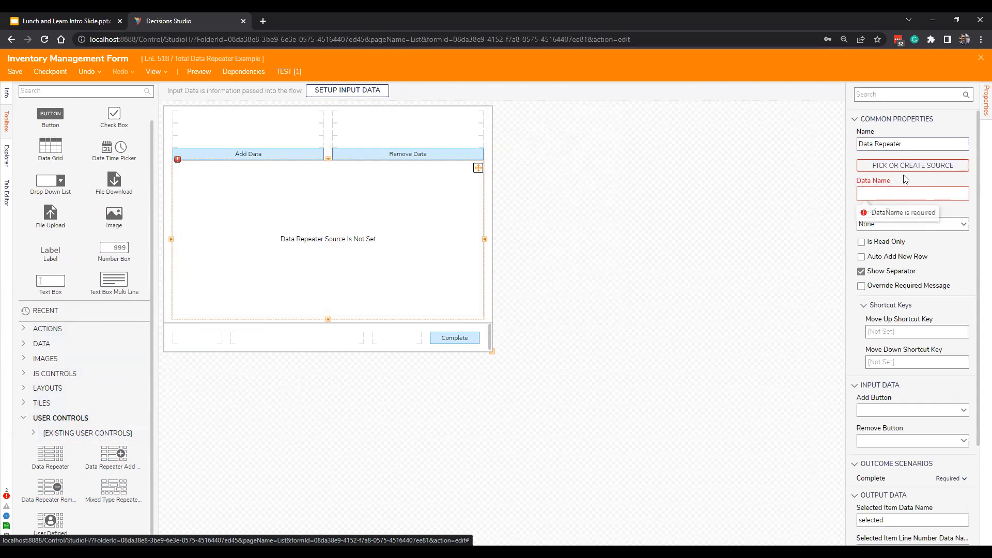
pyautogui.click(923, 166)
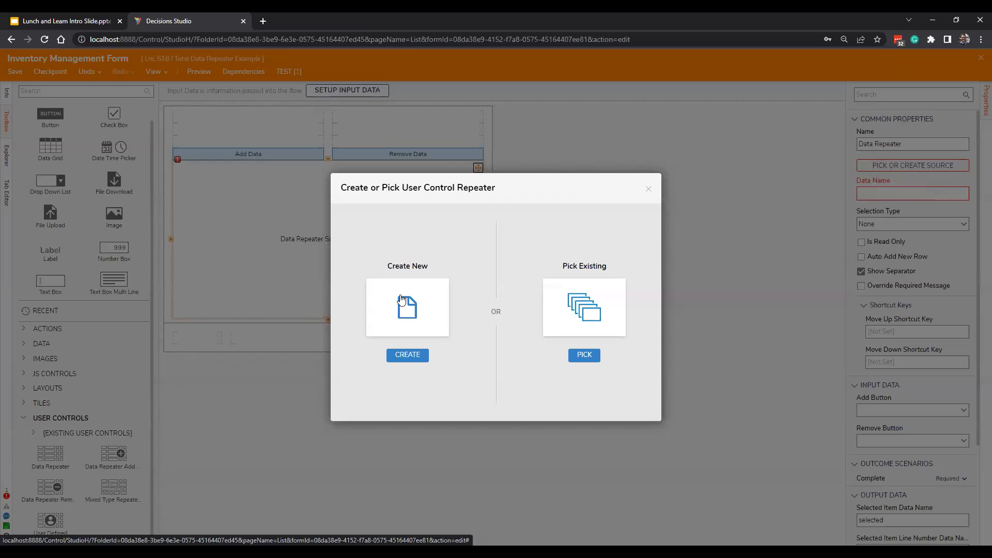
pyautogui.click(559, 302)
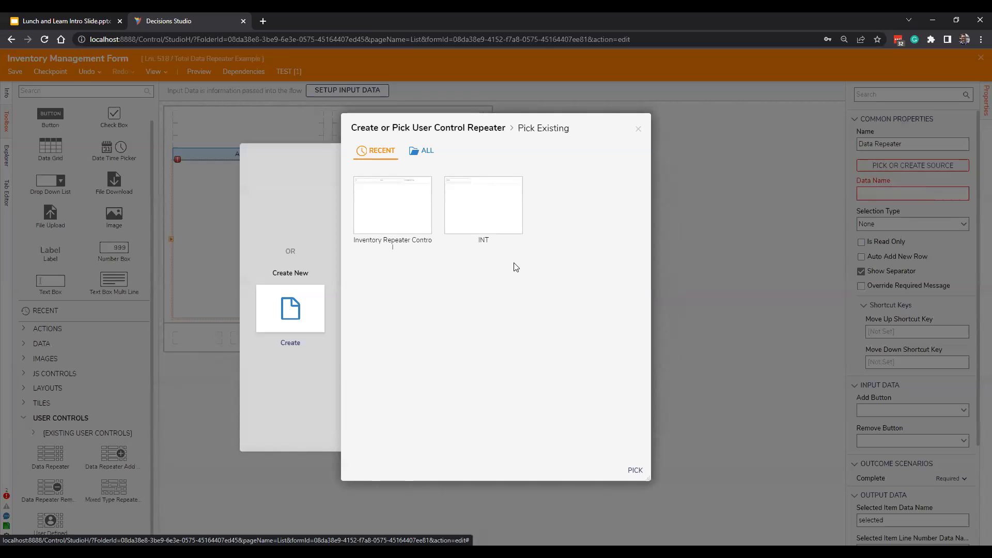
pyautogui.click(397, 211)
pyautogui.click(634, 469)
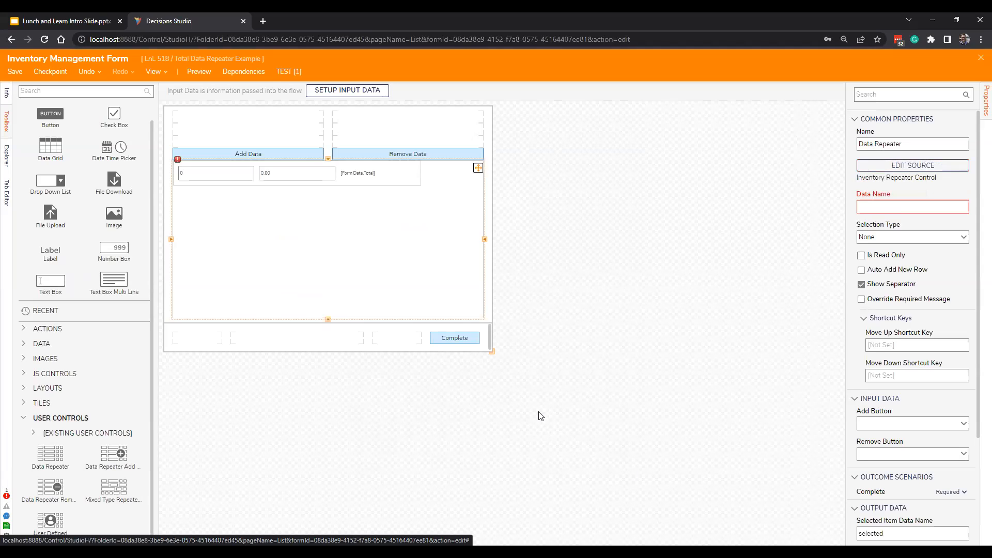
# - Set the Data Repeater's data name to "All Inventory" and assign DataRepeaterAddButton and DataRepeaterRemoveButton as its add and remove buttons
pyautogui.click(897, 205)
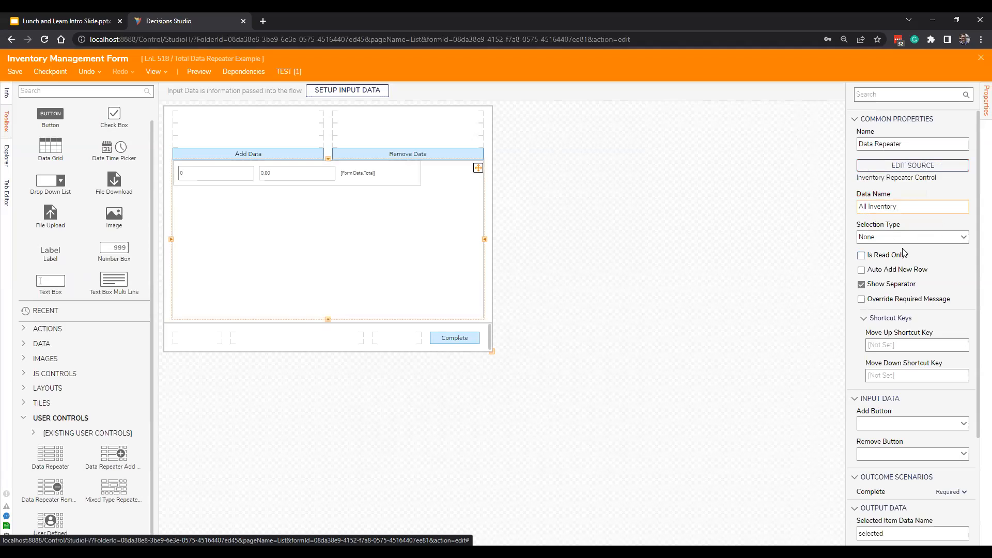
pyautogui.scroll(-1, 896, 268)
pyautogui.click(964, 373)
pyautogui.click(925, 392)
pyautogui.click(964, 403)
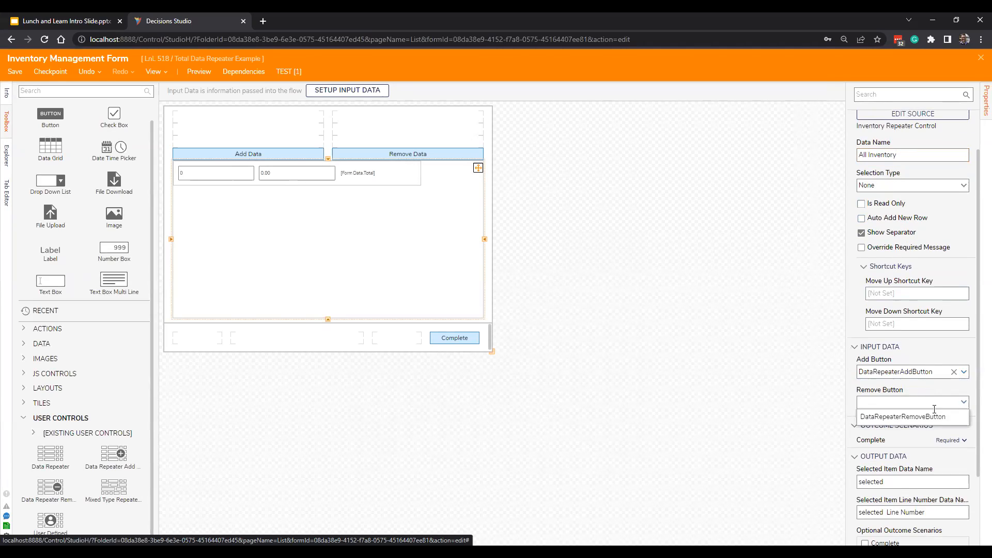
pyautogui.click(909, 420)
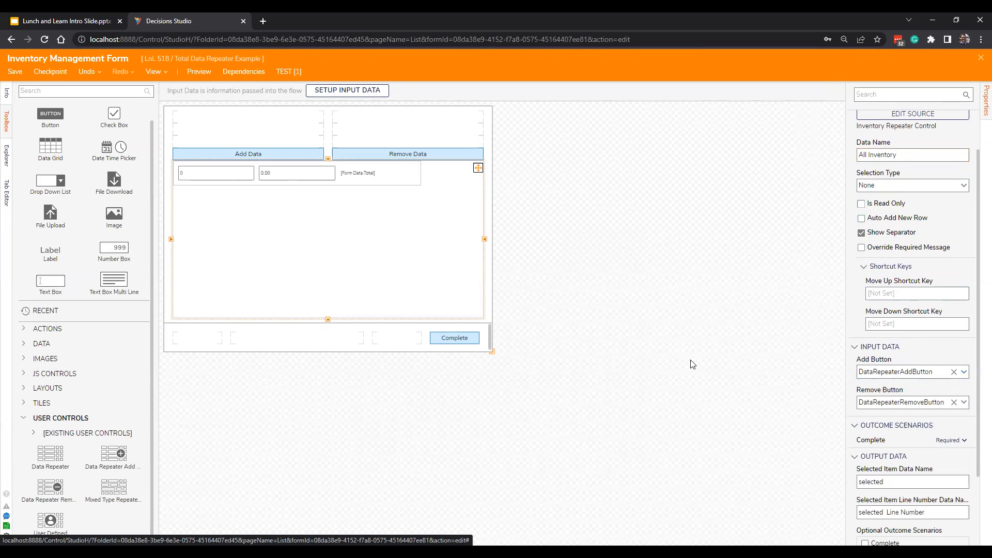
pyautogui.click(694, 365)
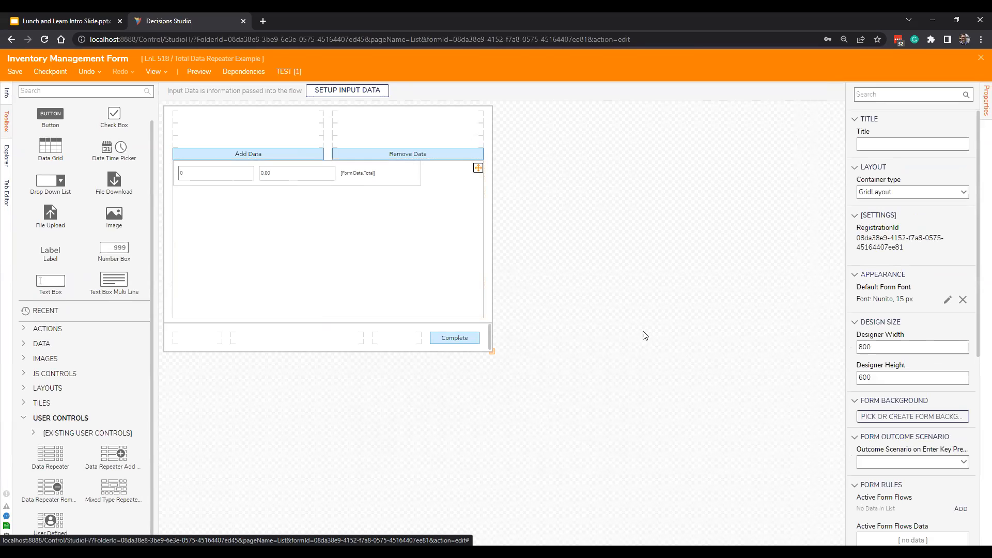
# - Save the Inventory Management Form and close its designer
pyautogui.moveTo(478, 189)
pyautogui.click(15, 72)
pyautogui.click(613, 341)
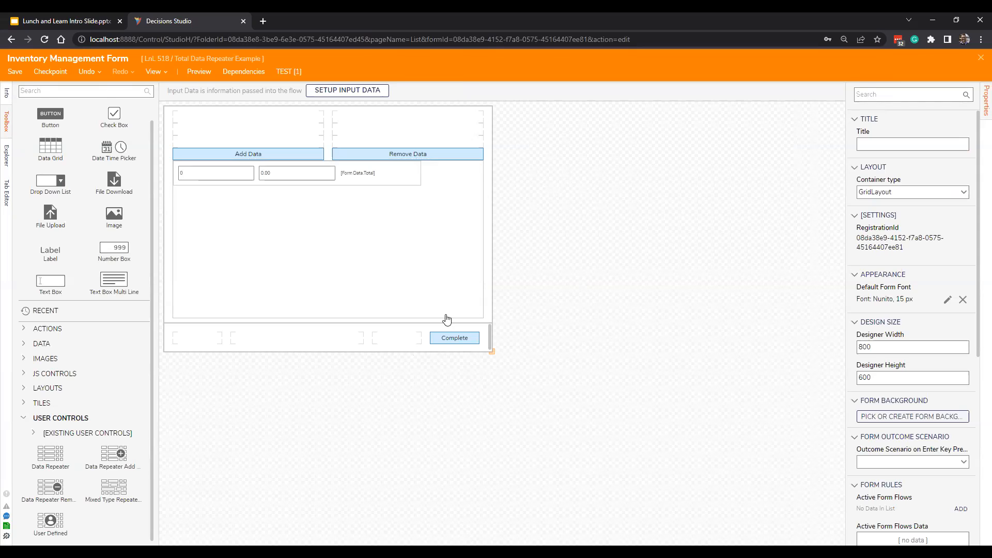
pyautogui.click(981, 57)
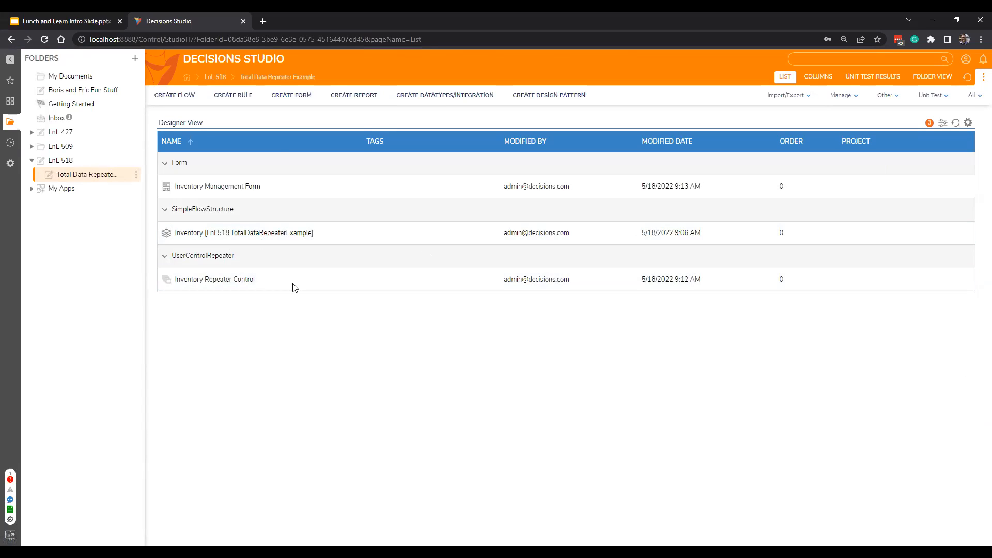
# - Create a new default flow named "Inventory Management Process" in the Total Data Repeater Example project
pyautogui.click(168, 99)
pyautogui.click(575, 300)
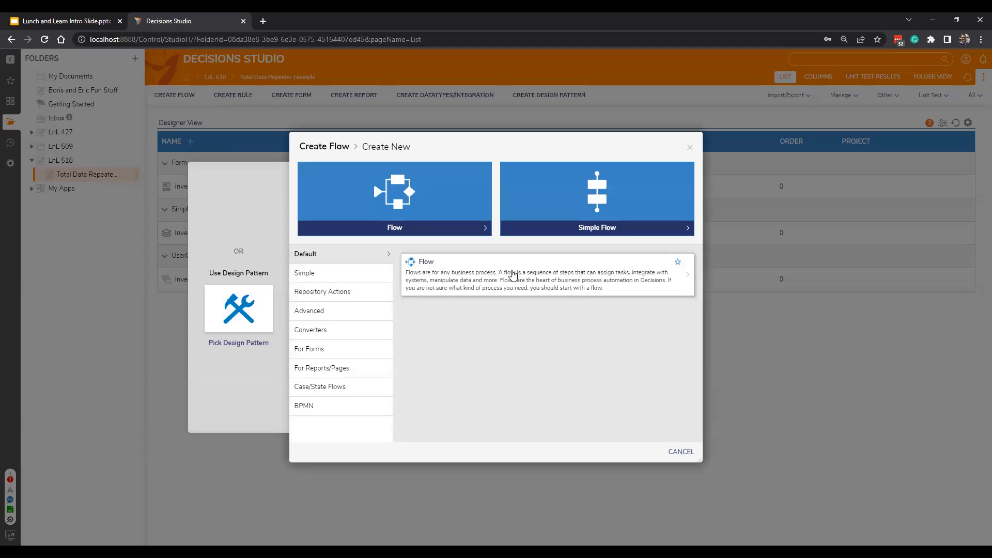
pyautogui.click(514, 271)
pyautogui.write('Inventory Manage')
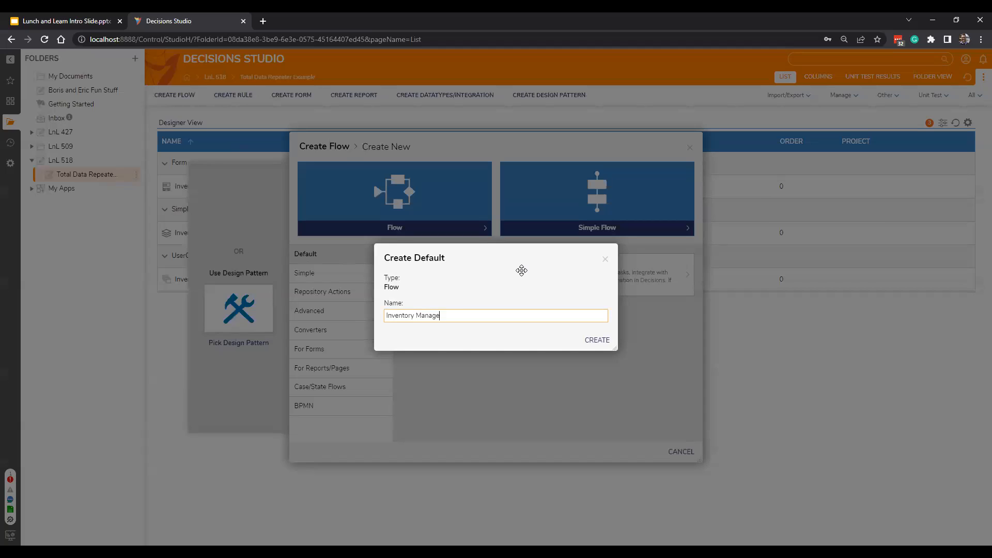
pyautogui.write('ment Process')
pyautogui.press('Return')
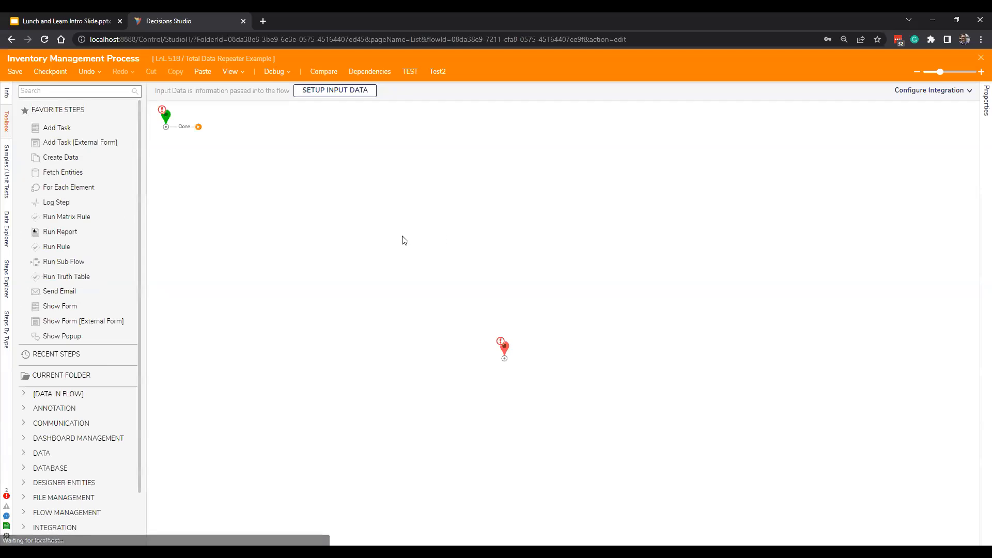
# - Place a Show Form step that uses the existing Inventory Management Form and connect it between the flow's start and end steps
pyautogui.moveTo(105, 307); pyautogui.dragTo(305, 230)
pyautogui.moveTo(165, 118); pyautogui.dragTo(295, 233)
pyautogui.click(318, 238)
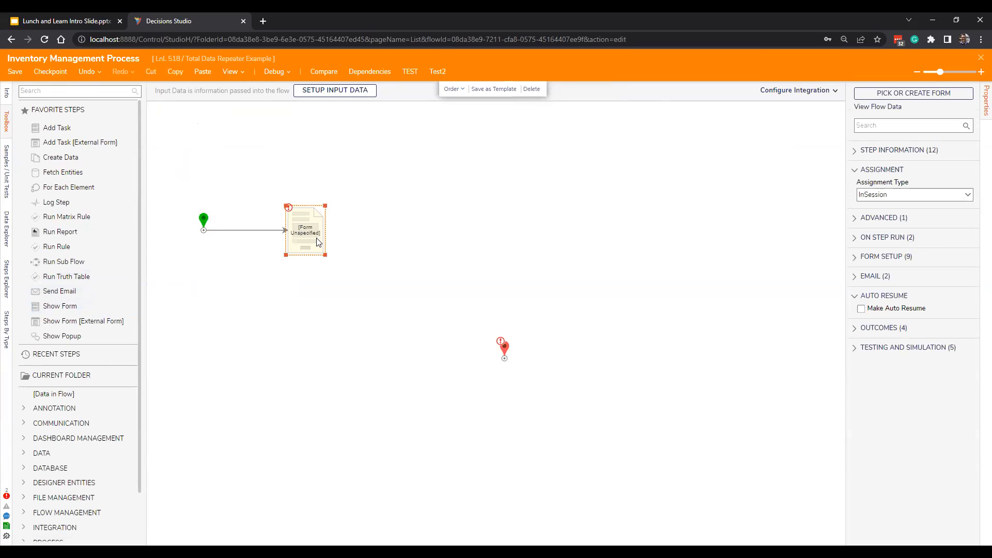
pyautogui.click(913, 93)
pyautogui.click(564, 312)
pyautogui.click(428, 160)
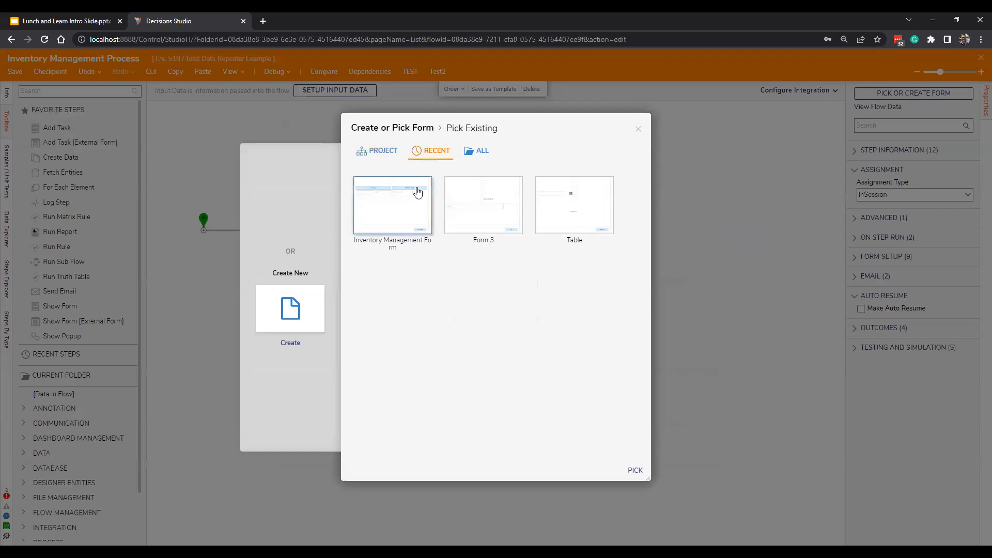
pyautogui.click(635, 470)
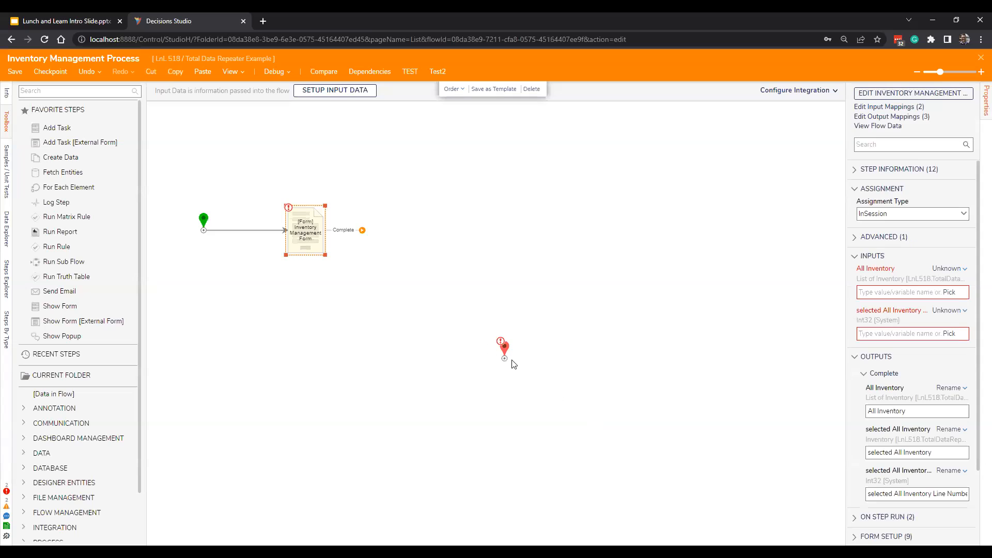
pyautogui.moveTo(362, 230); pyautogui.dragTo(417, 219)
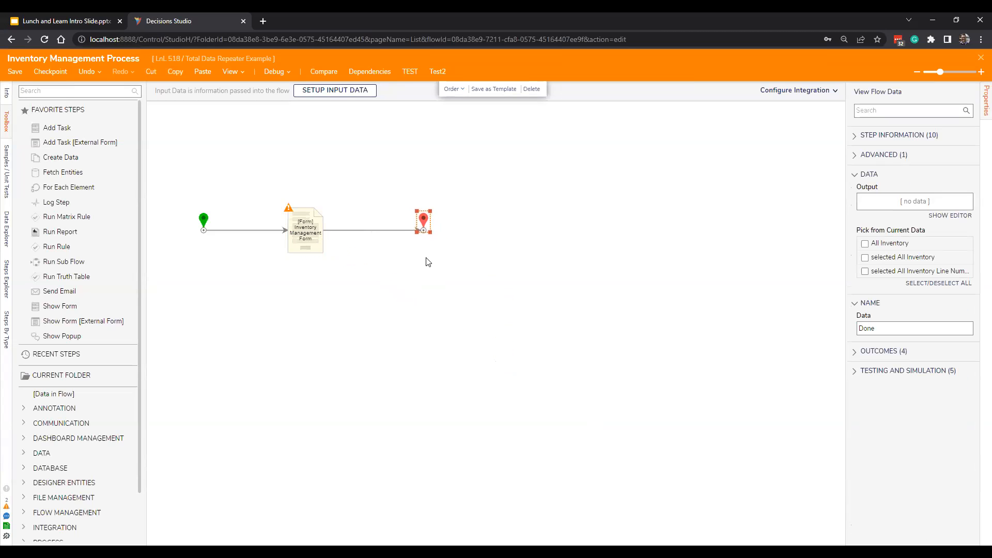
# - Set the form step's All Inventory and selected All Inventory Line Number inputs to Ignore
pyautogui.click(308, 224)
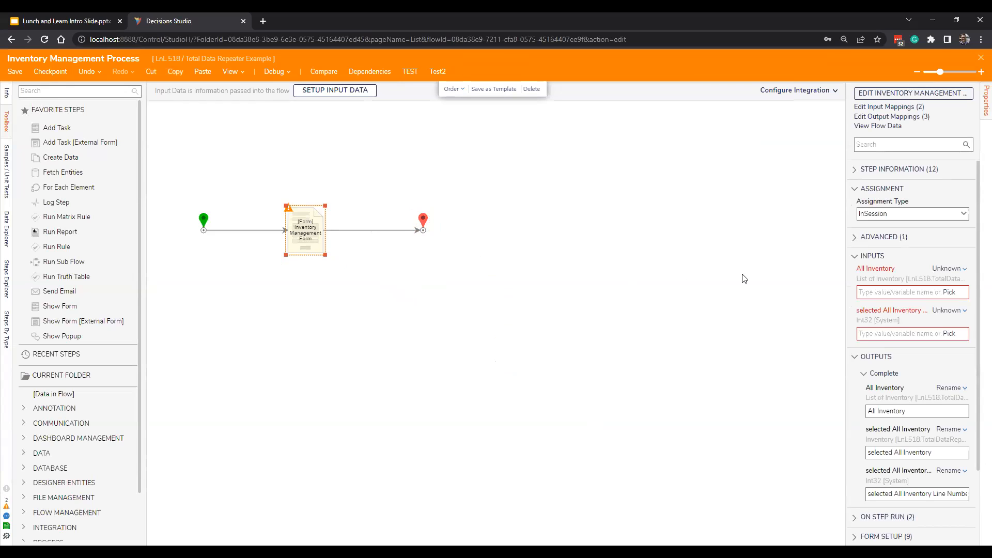
pyautogui.moveTo(848, 242); pyautogui.dragTo(797, 246)
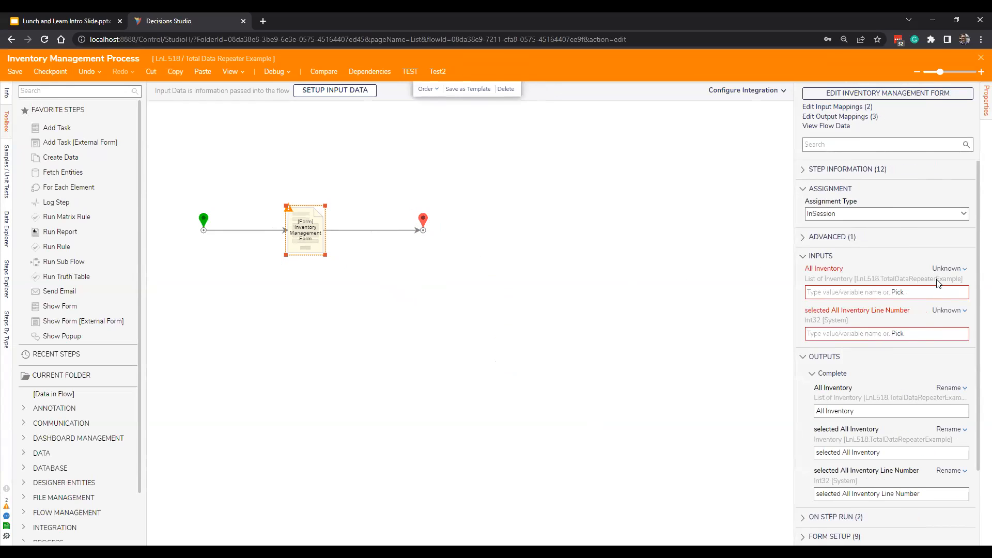
pyautogui.click(943, 273)
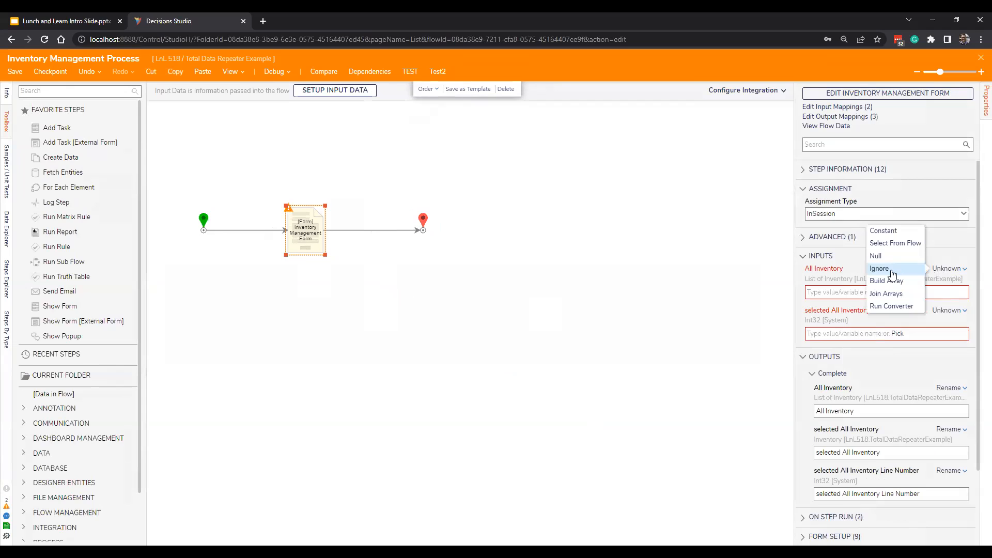
pyautogui.click(893, 274)
pyautogui.click(947, 296)
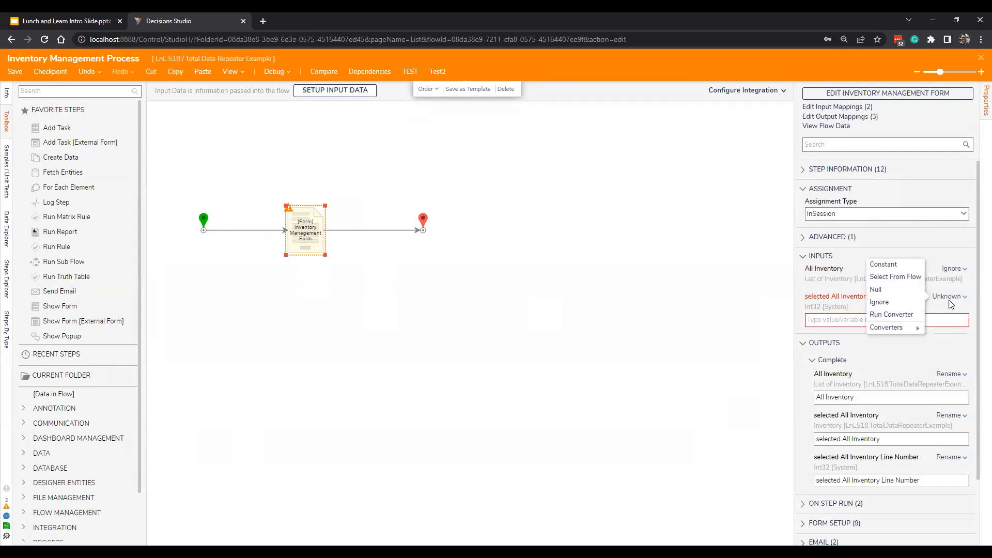
pyautogui.click(879, 301)
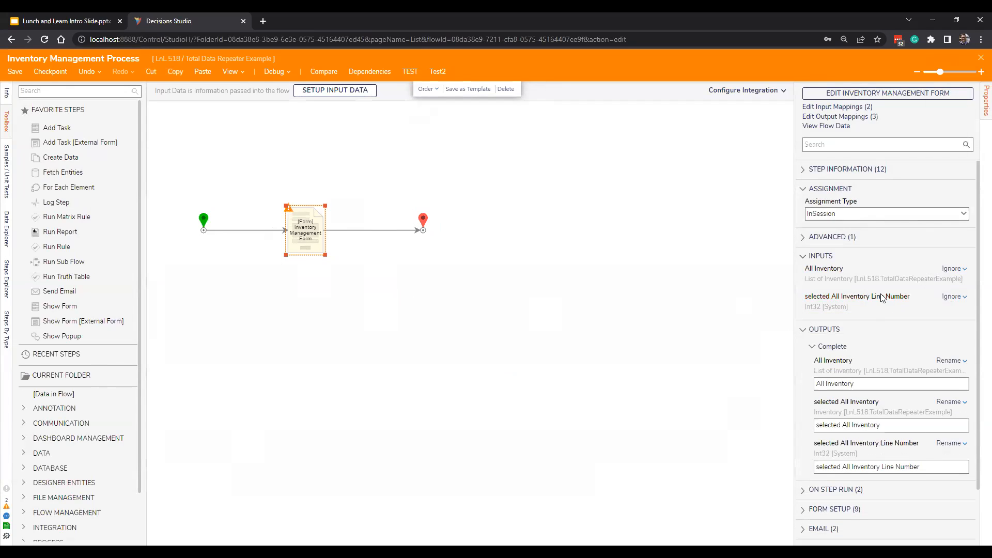
pyautogui.click(611, 361)
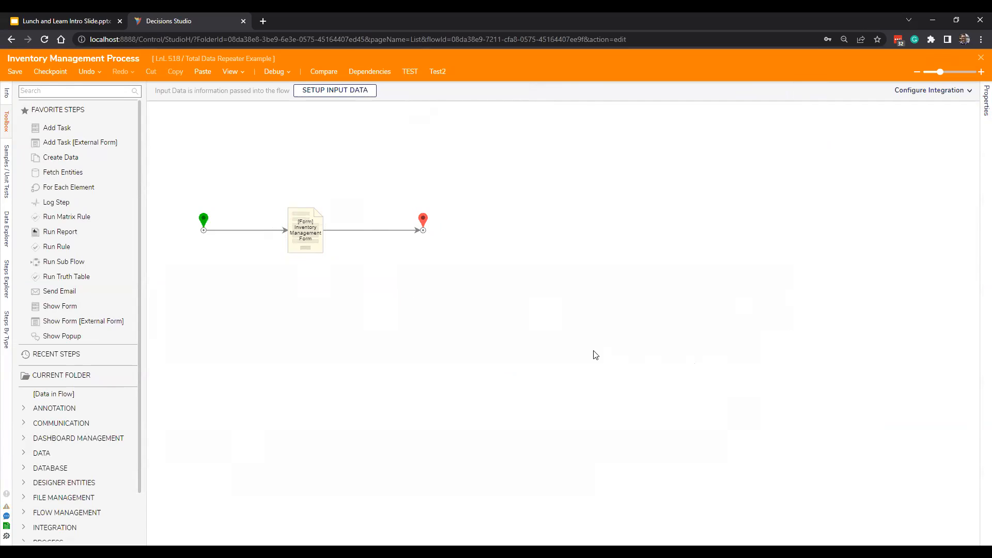
# - Save the flow and run it in the debugger
pyautogui.click(15, 71)
pyautogui.click(602, 339)
pyautogui.click(274, 72)
pyautogui.click(480, 233)
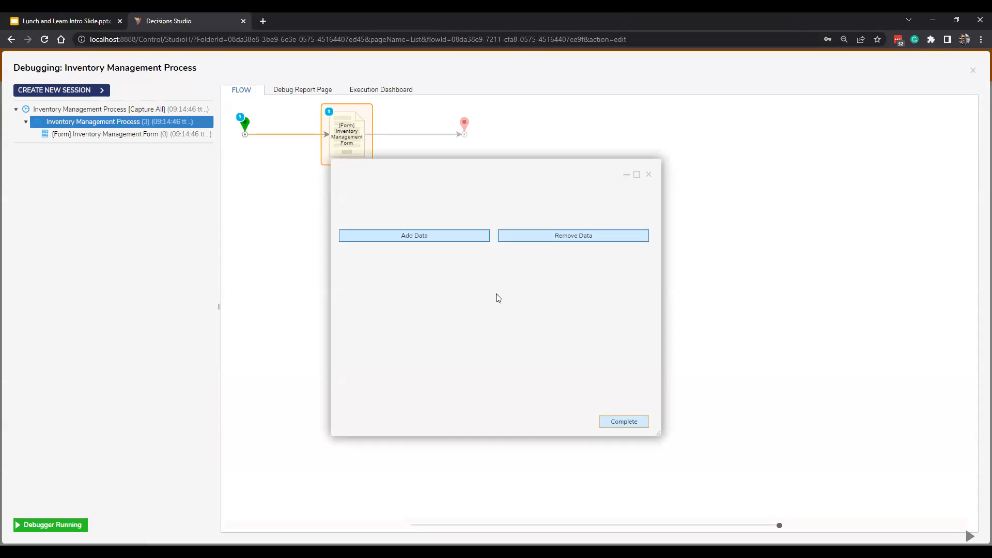
# - Test the running form by adding a row with quantity 2 and cost 500
pyautogui.click(473, 238)
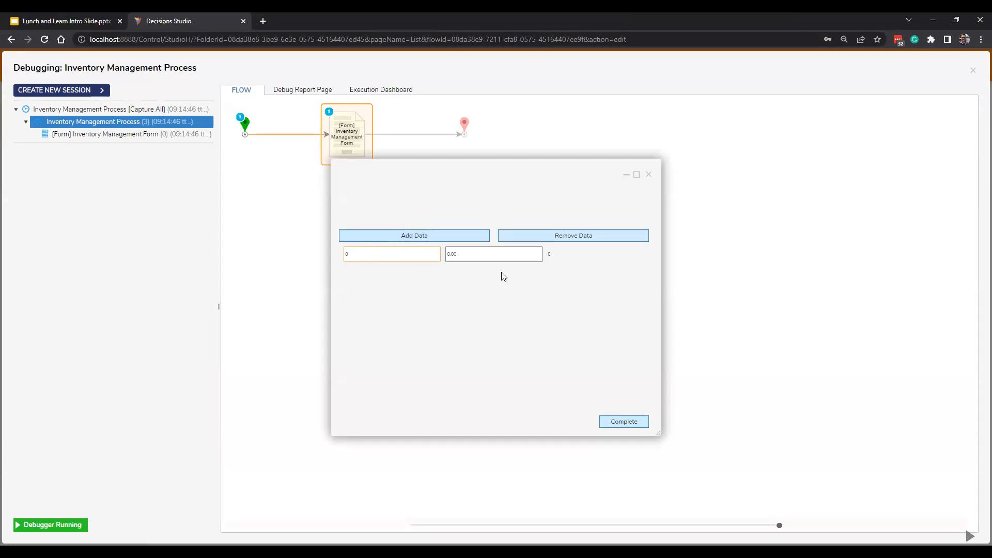
pyautogui.click(405, 255)
pyautogui.press('Tab')
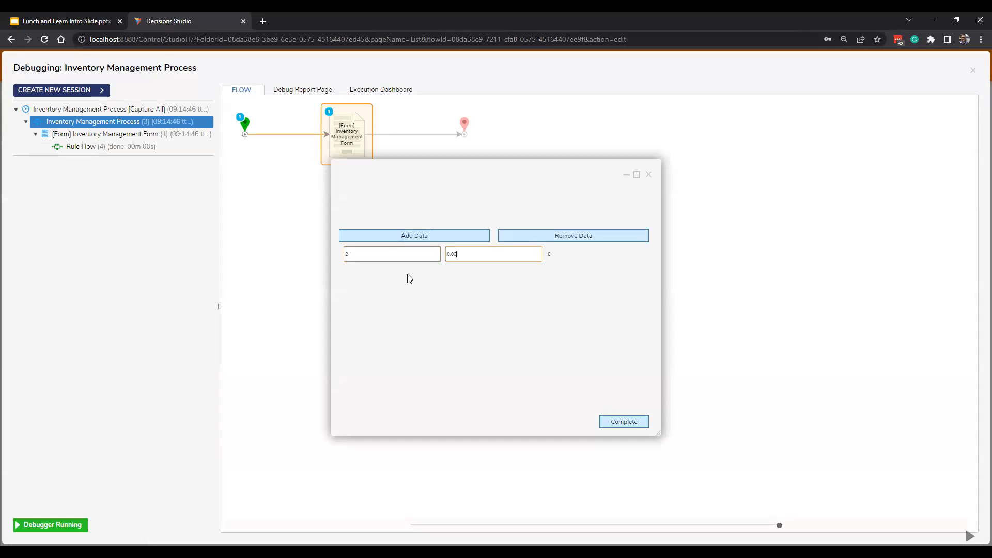
pyautogui.press('BackSpace')
pyautogui.write('5')
pyautogui.press('Tab')
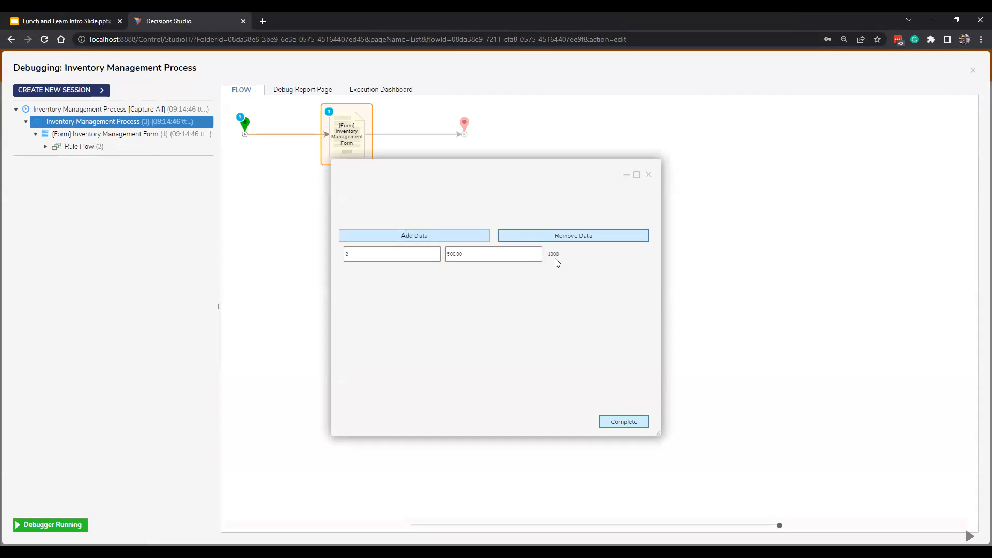
pyautogui.click(514, 253)
# - Test two more rows: one with quantity 5 and cost 24, another with quantity 2 and a cost
pyautogui.click(441, 233)
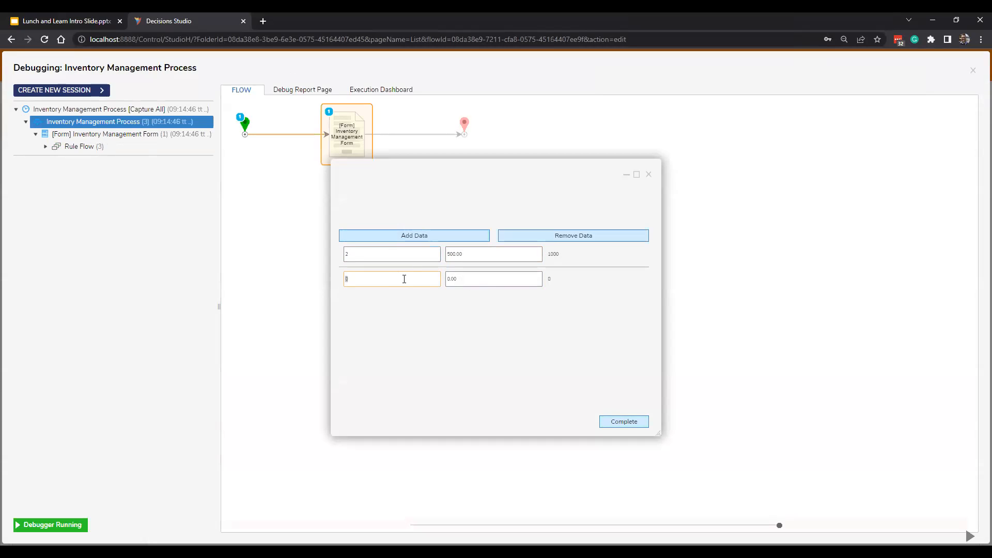
pyautogui.click(476, 279)
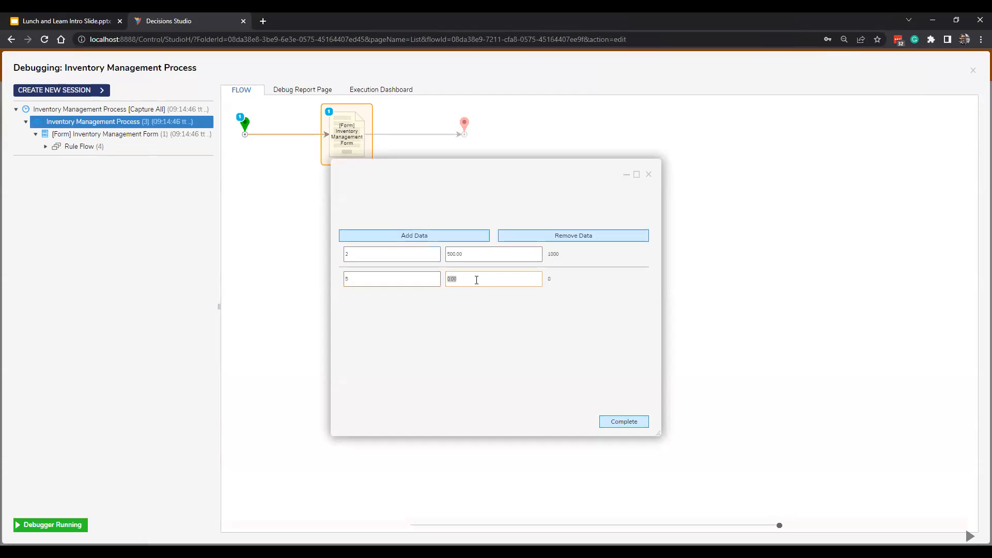
pyautogui.click(509, 312)
pyautogui.click(424, 233)
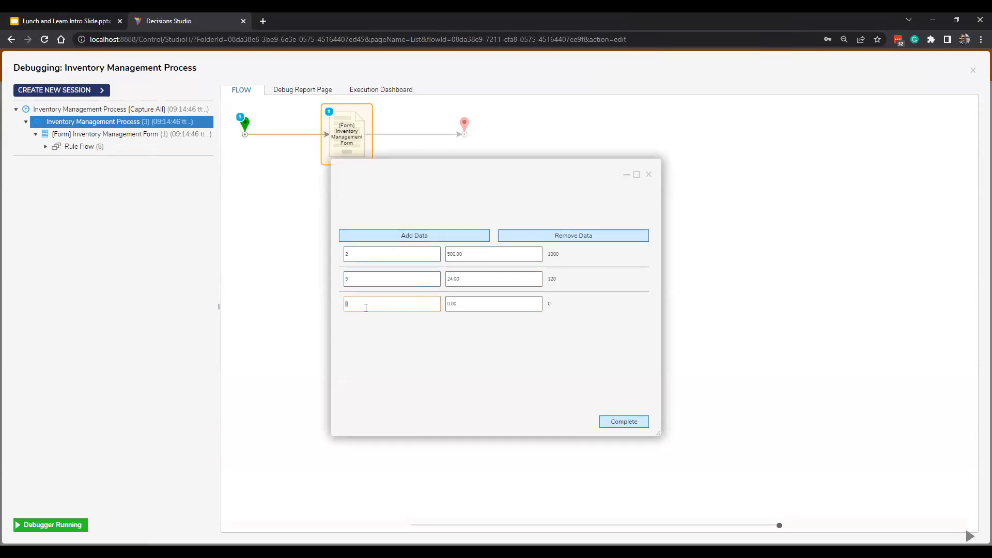
pyautogui.write('2')
pyautogui.click(505, 306)
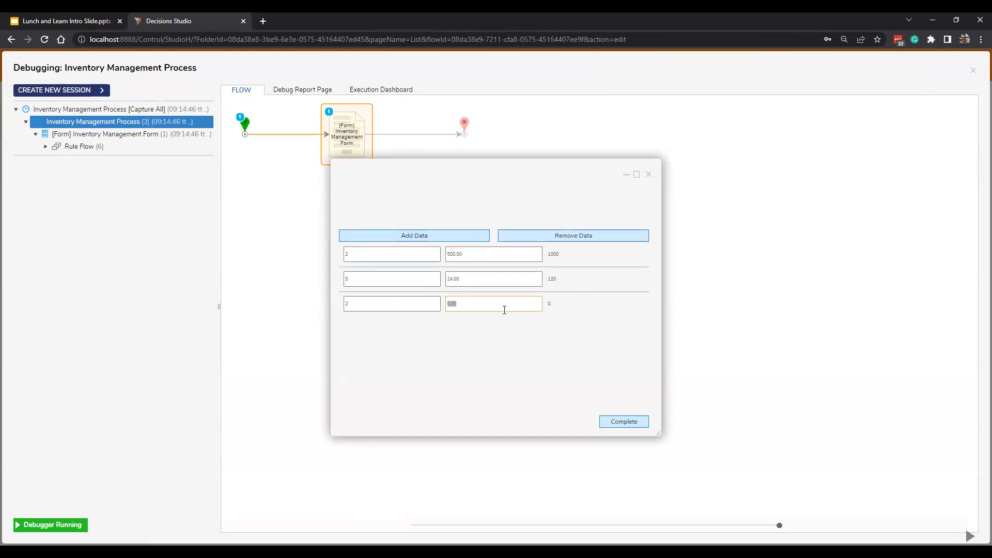
pyautogui.click(527, 388)
# - Close the test form and the debugger, and open the flow's Inventory Management Form for editing
pyautogui.click(649, 174)
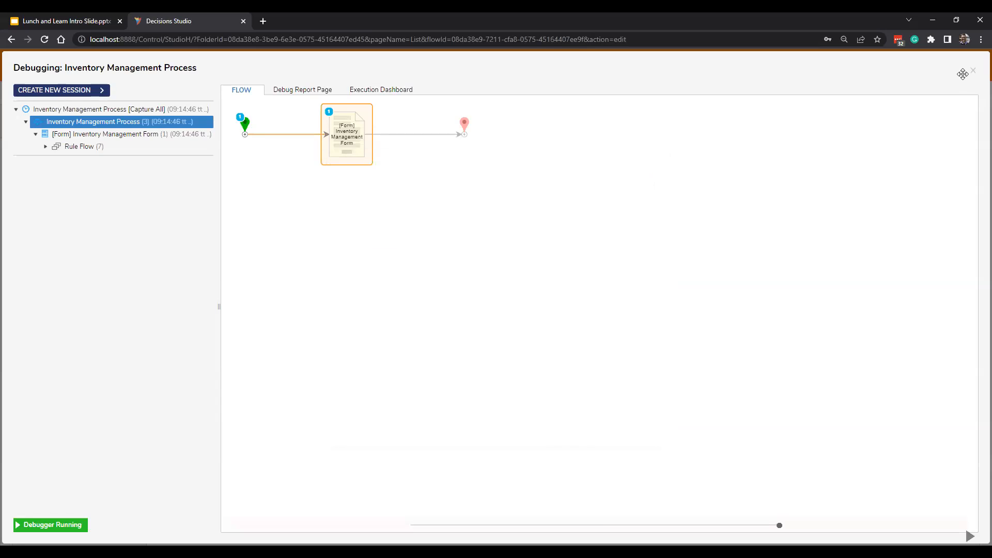
pyautogui.click(973, 71)
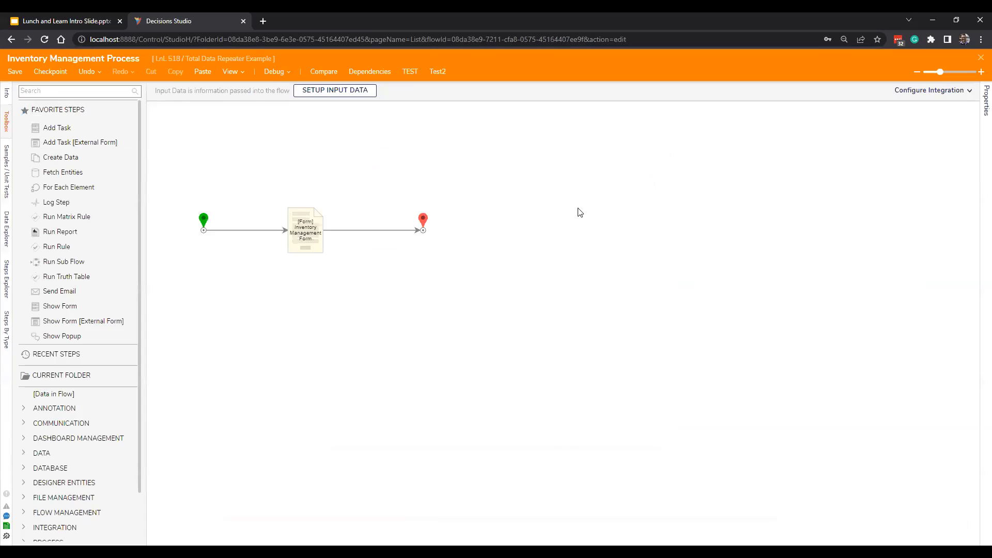
pyautogui.click(308, 242)
pyautogui.click(871, 95)
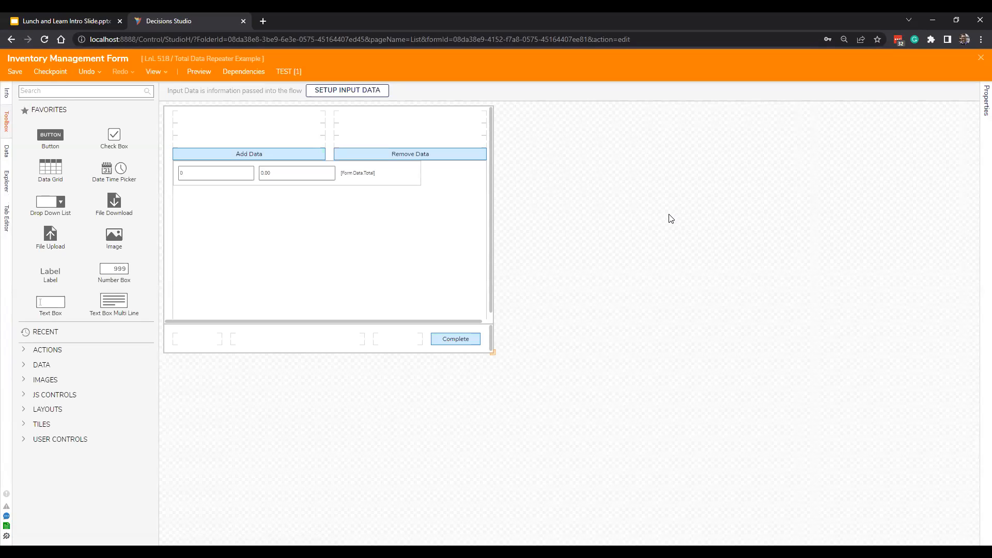
pyautogui.moveTo(376, 188)
pyautogui.moveTo(47, 309); pyautogui.dragTo(396, 344)
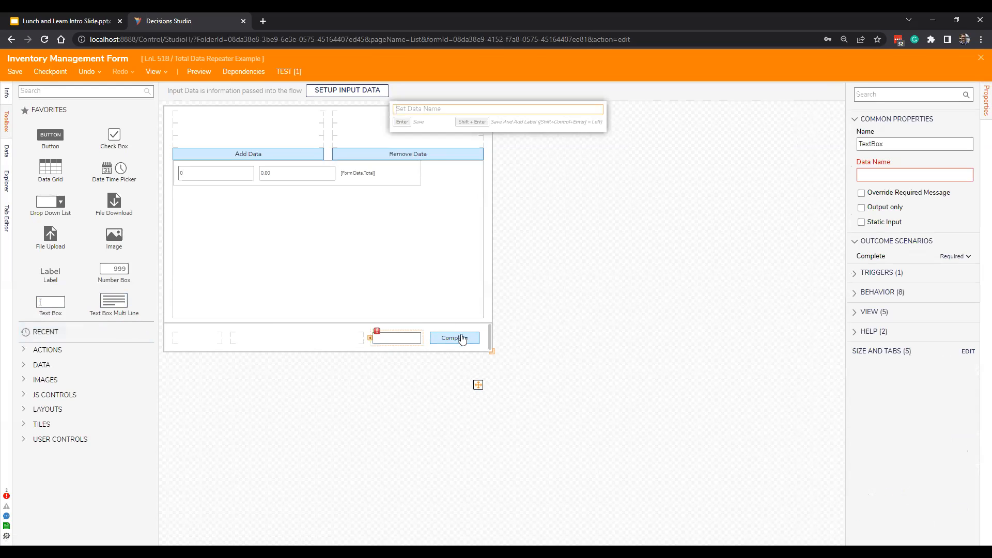
pyautogui.click(715, 323)
pyautogui.click(403, 341)
pyautogui.press('Delete')
# - Add a label to the footer cell beside the Complete button and name it "Total Label"
pyautogui.moveTo(48, 275); pyautogui.dragTo(388, 338)
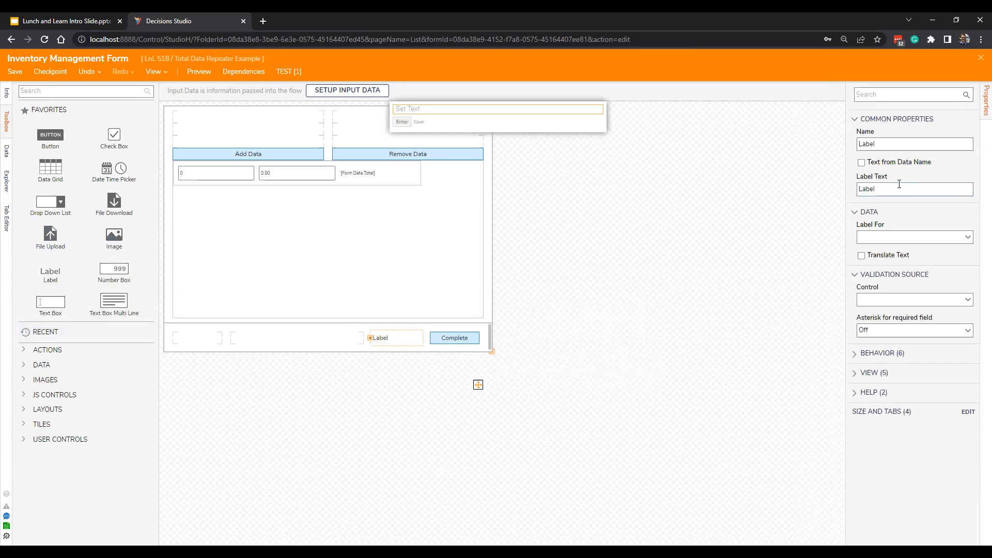
pyautogui.doubleClick(895, 144)
pyautogui.write('Total La')
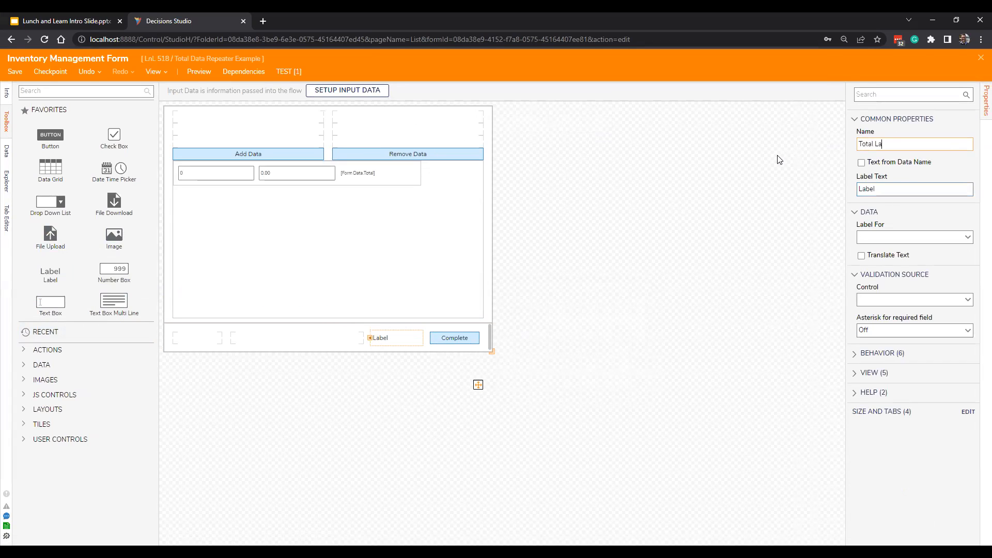
pyautogui.write('bel')
# - Make the label take its text from a data name and set that data name to "Total Total"
pyautogui.click(861, 162)
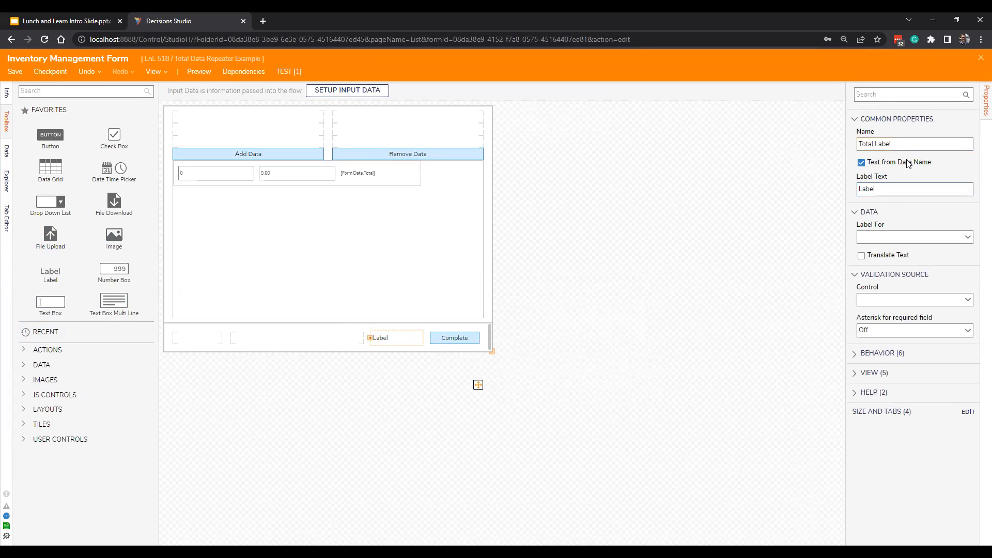
pyautogui.click(897, 190)
pyautogui.write('Totl')
pyautogui.press('BackSpace')
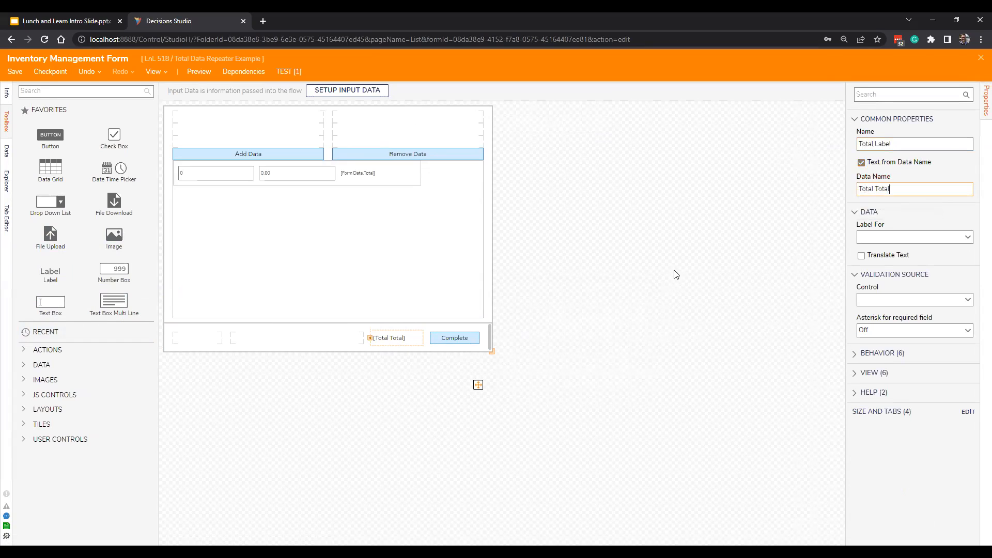
# - Add an active form flow named "Calculate Total Total" to the form, triggered by the Data Repeater's ValueChanged event
pyautogui.click(779, 336)
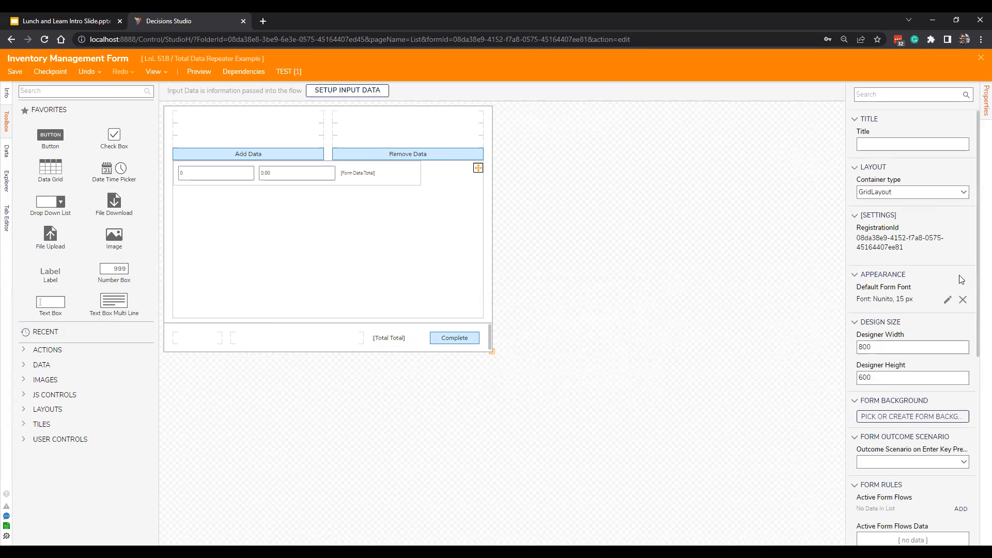
pyautogui.scroll(-3, 944, 293)
pyautogui.click(960, 357)
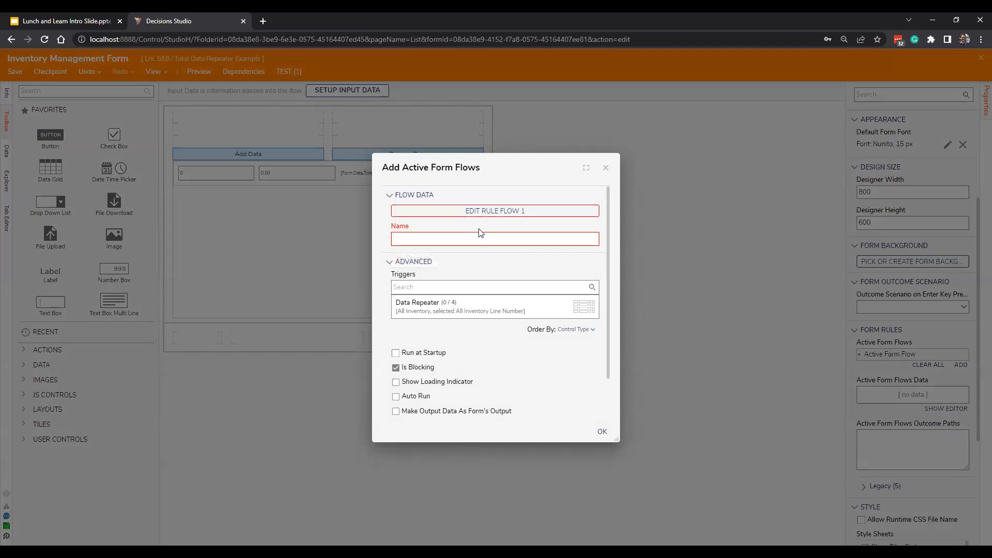
pyautogui.write('Calculate Total Total')
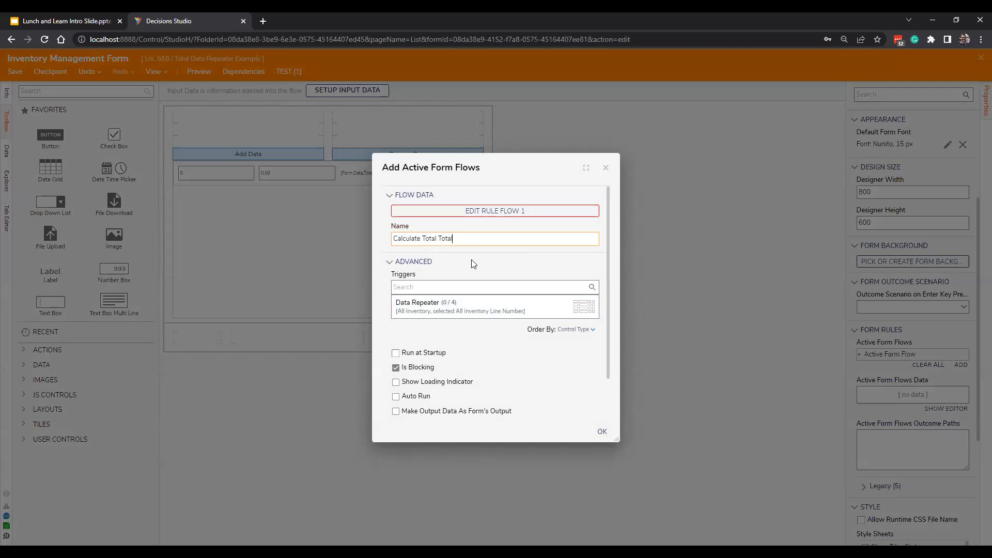
pyautogui.click(477, 305)
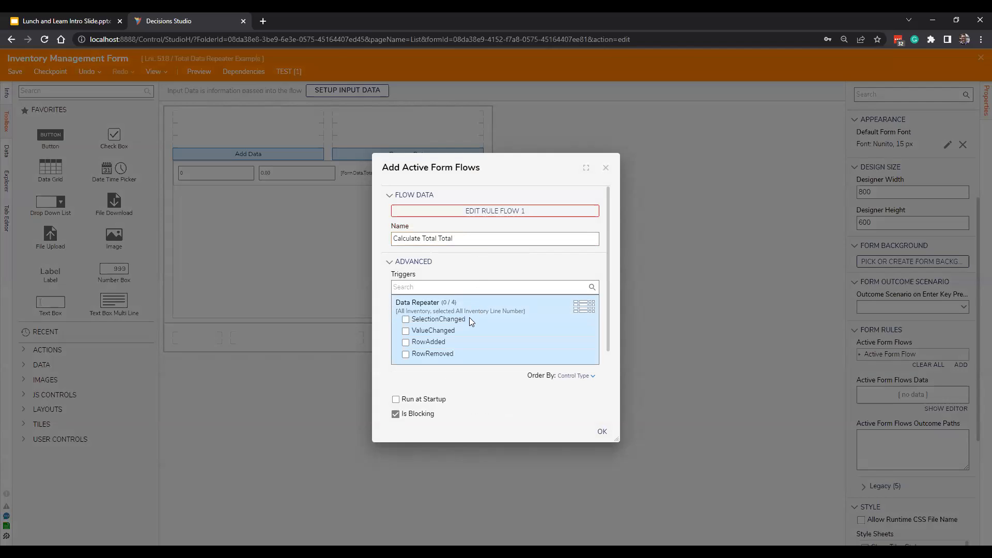
pyautogui.click(406, 332)
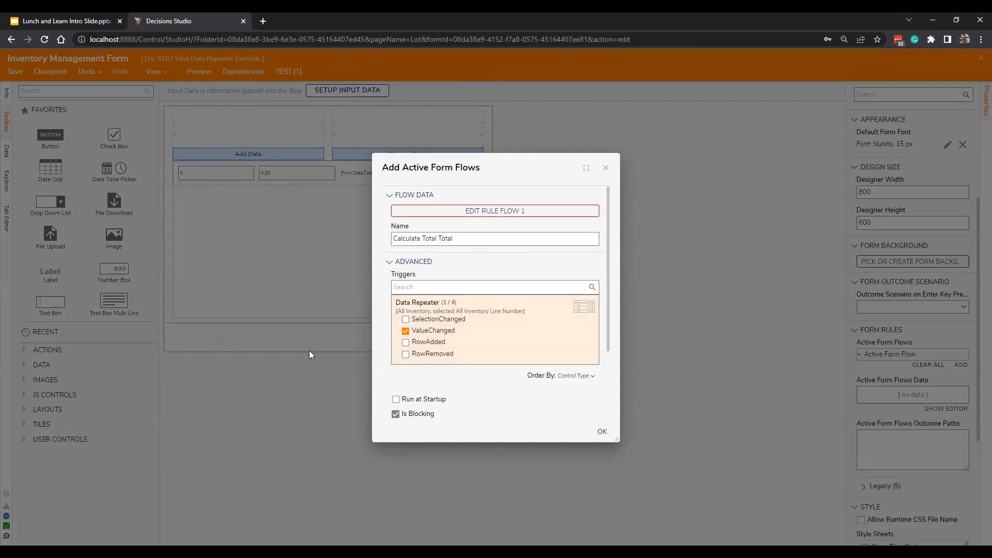
# - Open the new rule flow for editing, space out its start and end steps, and add a Sum step connected after the start
pyautogui.click(514, 211)
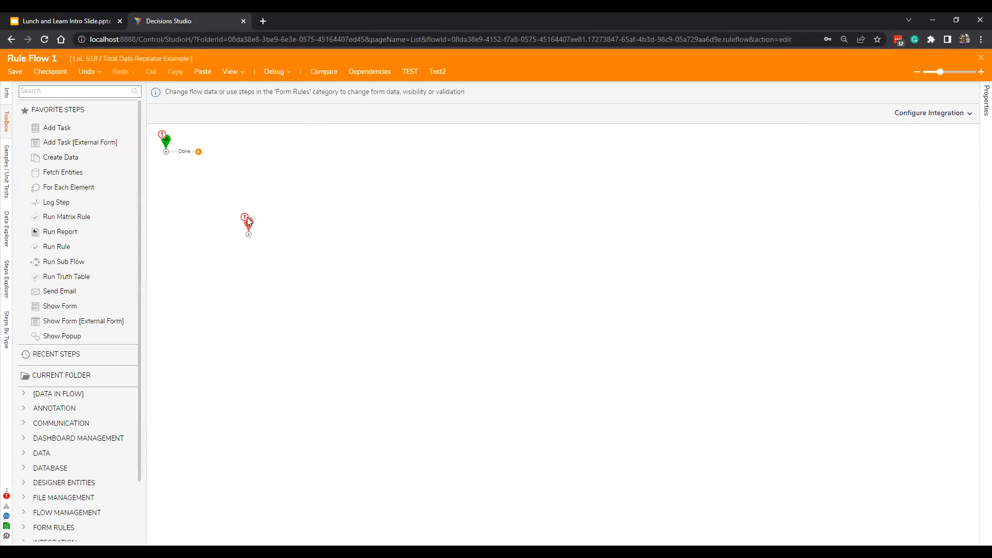
pyautogui.moveTo(367, 228); pyautogui.dragTo(367, 228)
pyautogui.moveTo(166, 144); pyautogui.dragTo(212, 231)
pyautogui.click(55, 92)
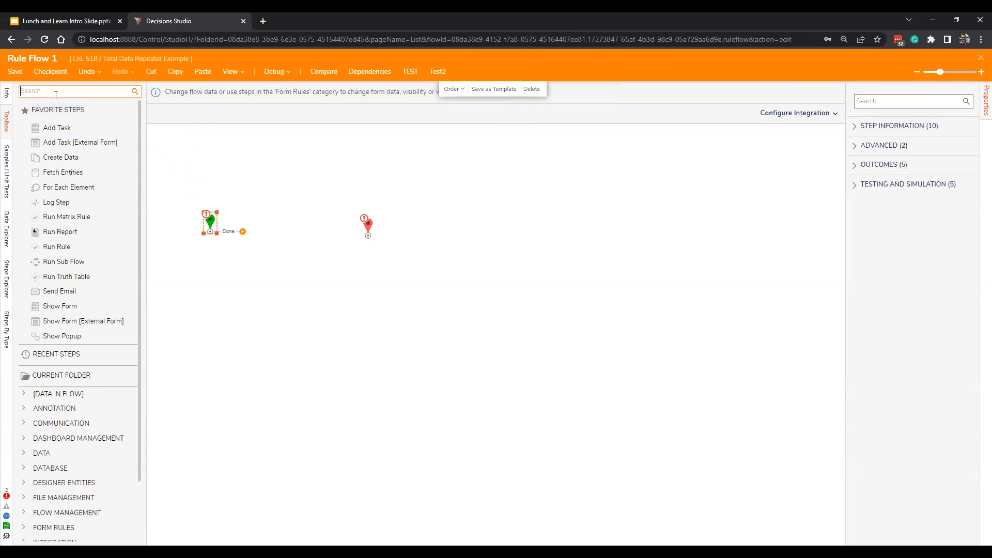
pyautogui.write('sum')
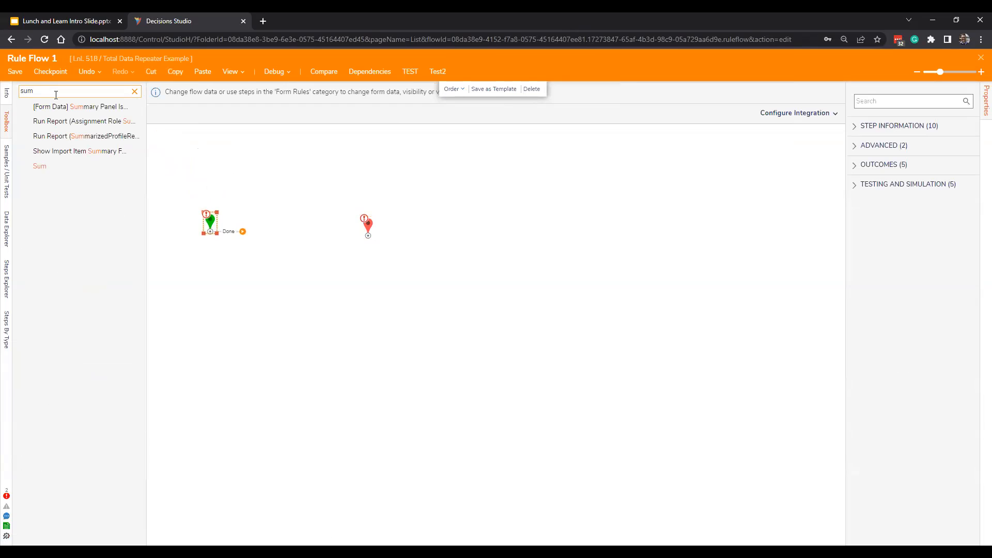
pyautogui.moveTo(70, 175); pyautogui.dragTo(271, 232)
pyautogui.click(210, 222)
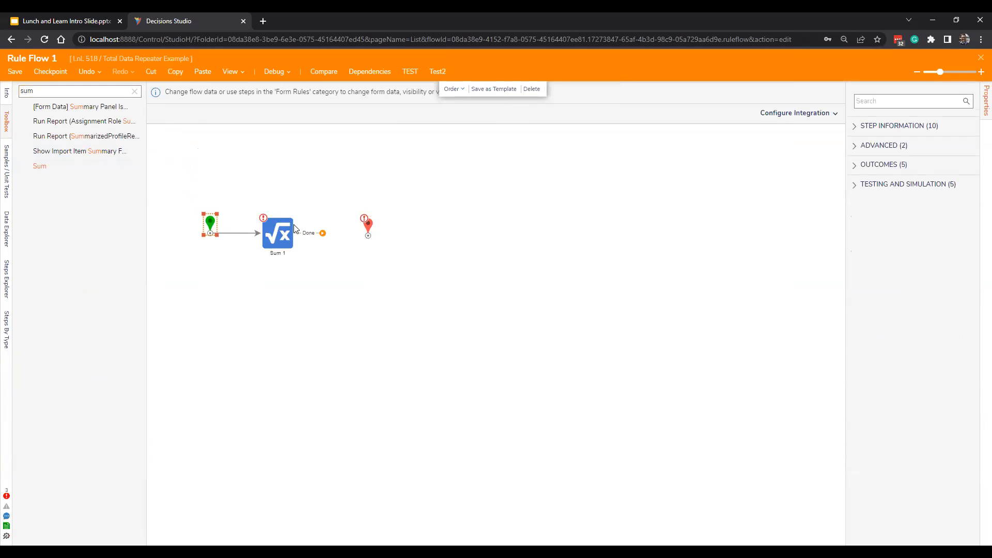
# - Map the Sum step's values input to All Total from the Data Repeater's Item Source in Form Data
pyautogui.click(272, 231)
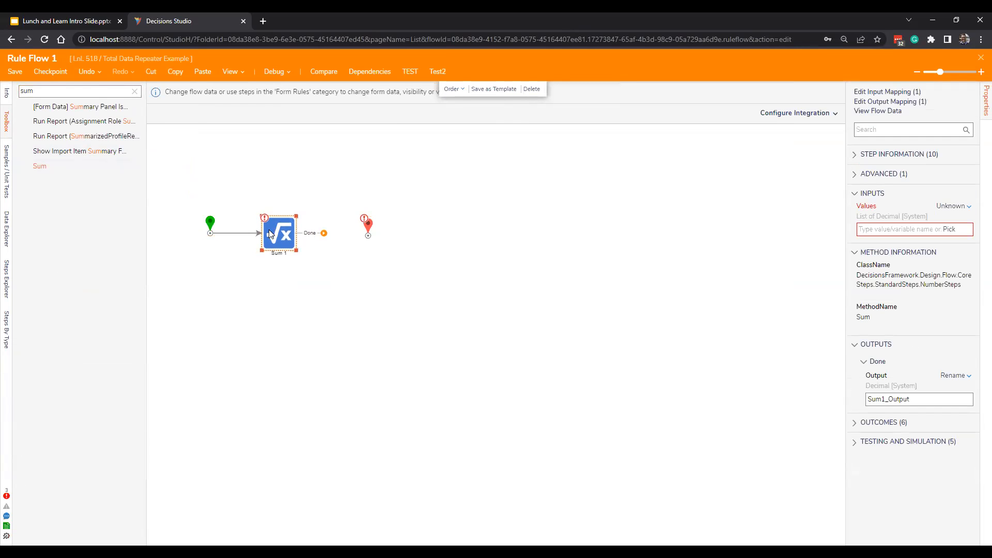
pyautogui.click(949, 228)
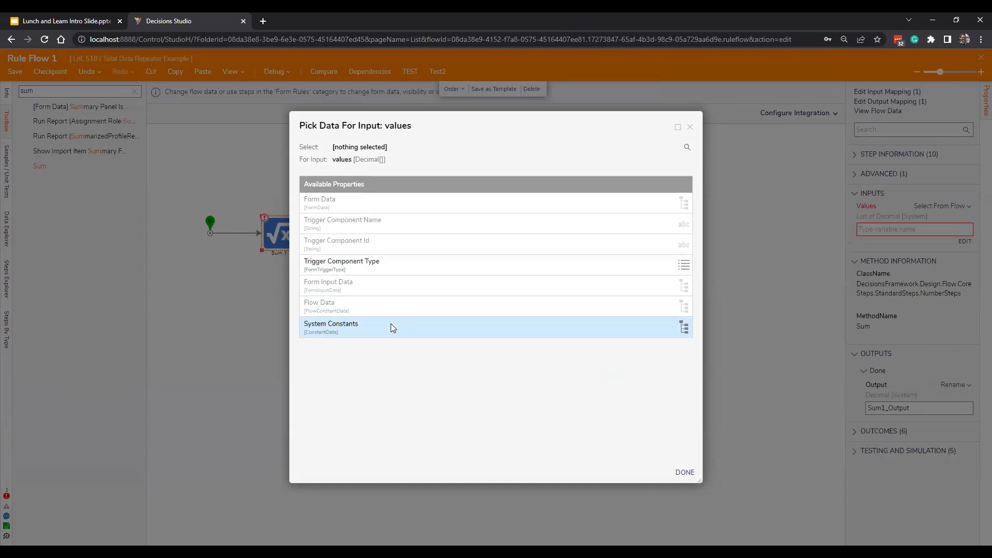
pyautogui.click(373, 204)
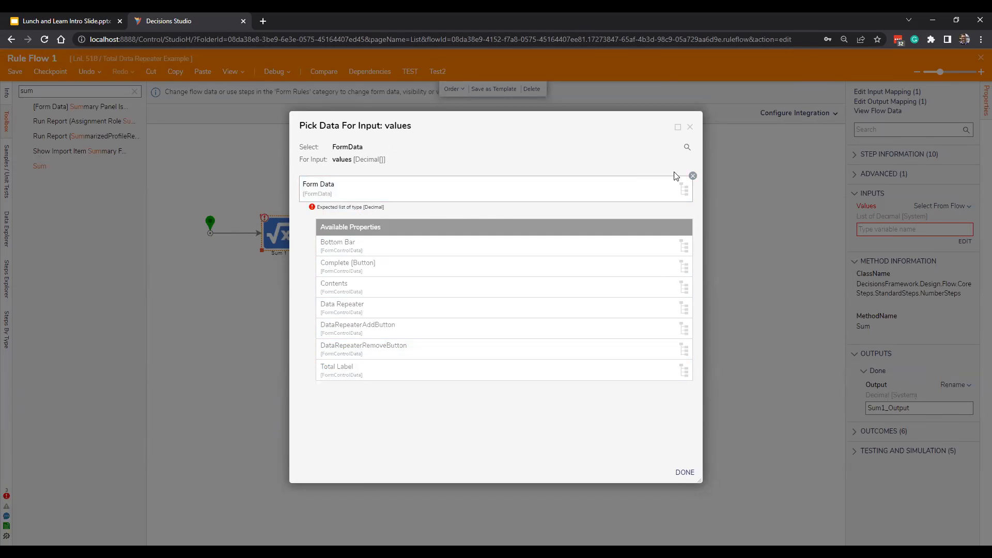
pyautogui.click(411, 309)
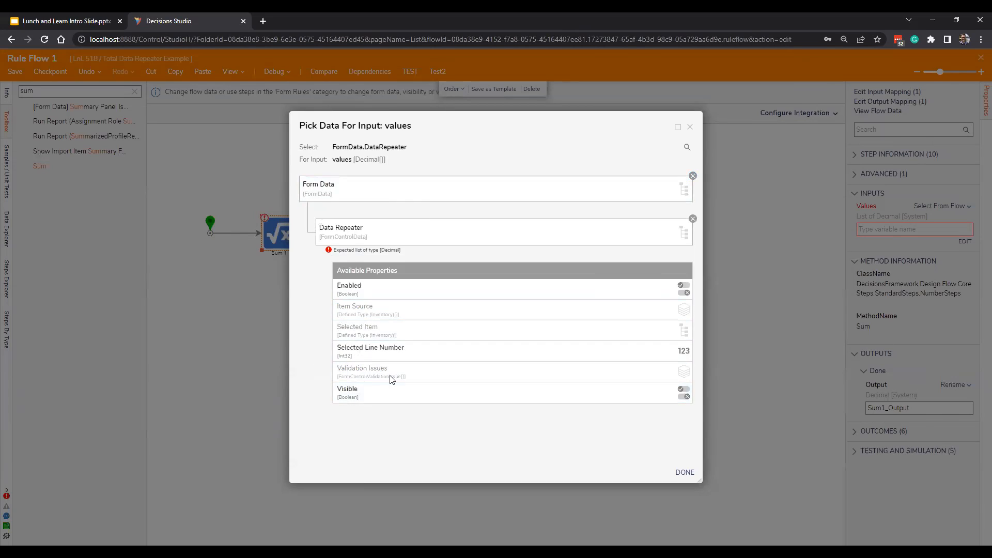
pyautogui.click(446, 310)
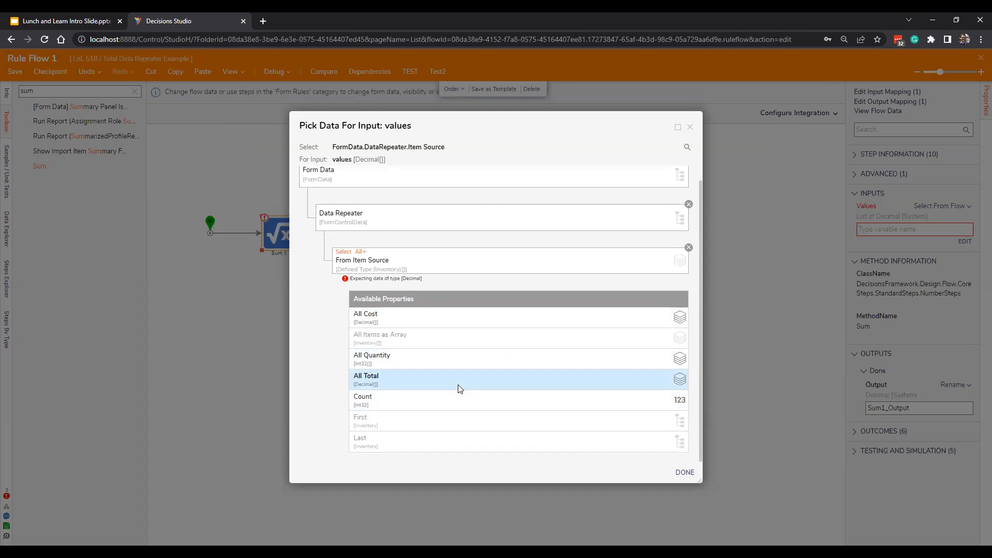
pyautogui.click(450, 383)
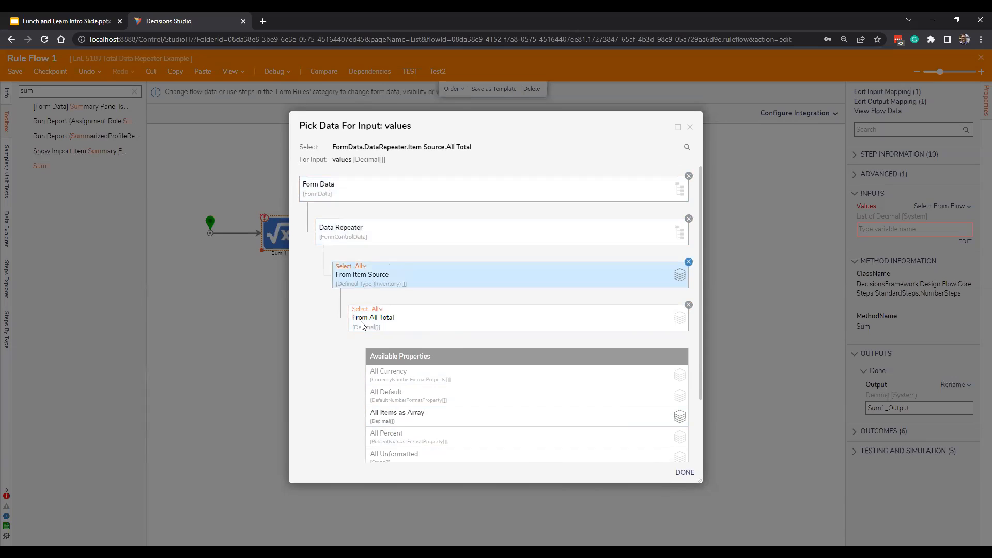
pyautogui.click(685, 472)
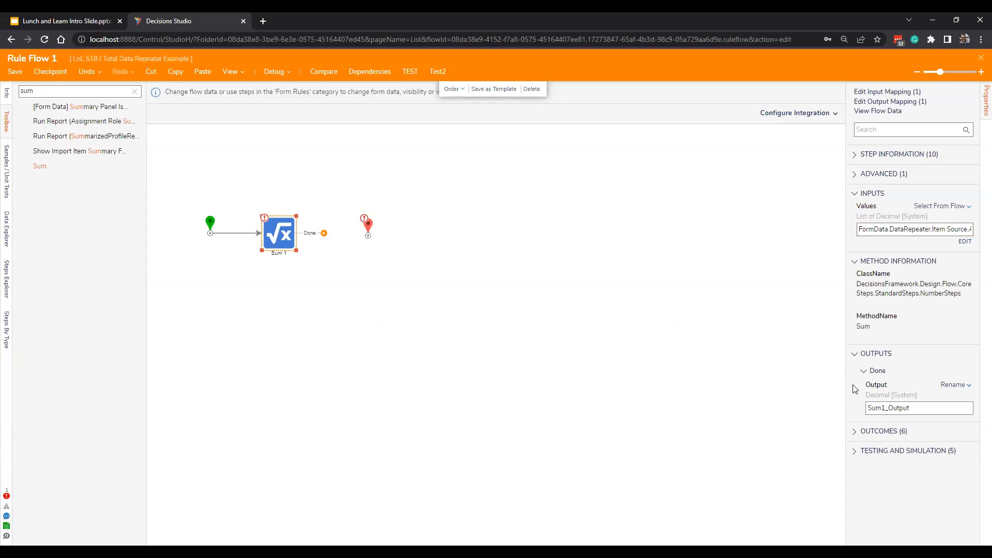
# - Make room before the end step and add a Set Control Value form rule step connected after the Sum step
pyautogui.moveTo(369, 226); pyautogui.dragTo(425, 229)
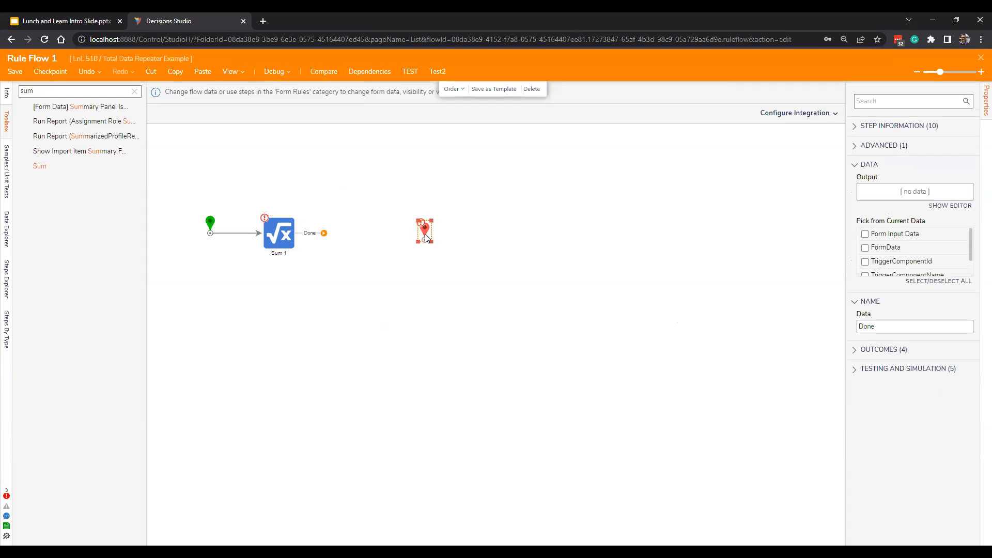
pyautogui.click(135, 92)
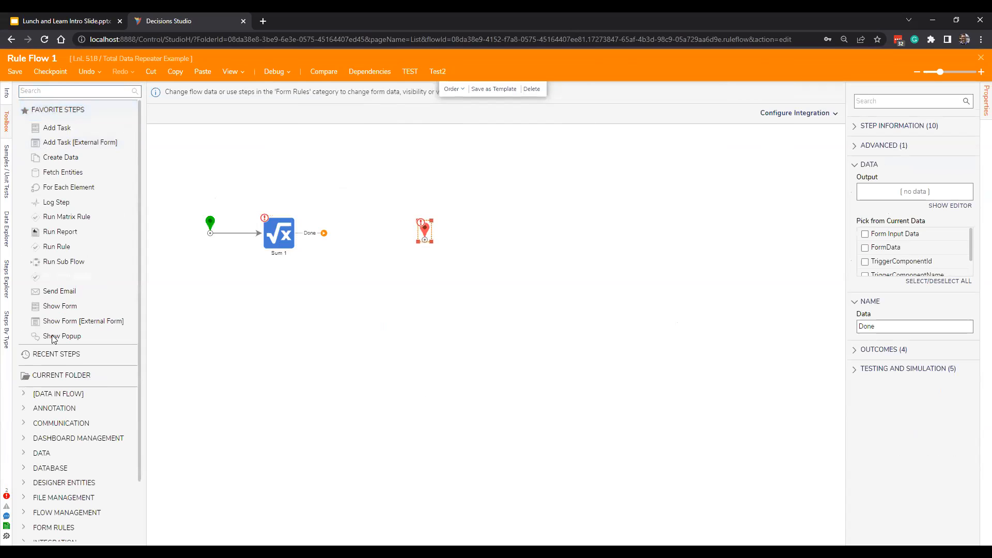
pyautogui.scroll(-3, 56, 423)
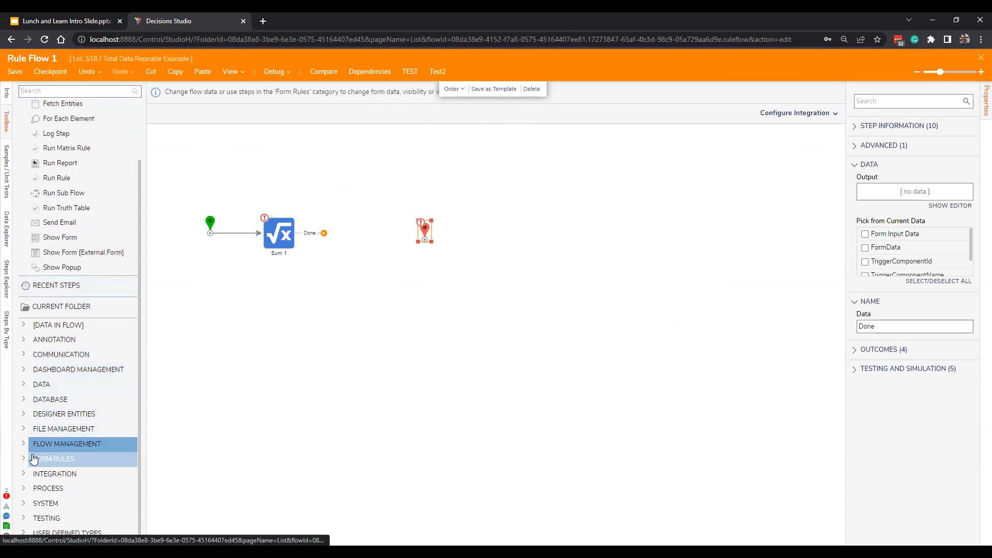
pyautogui.click(33, 458)
pyautogui.scroll(-4, 62, 455)
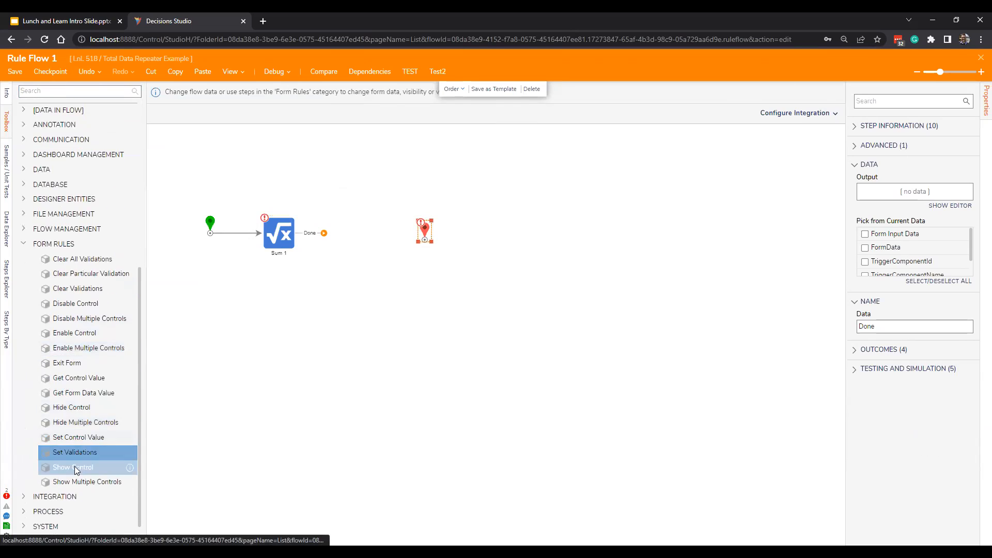
pyautogui.moveTo(78, 437); pyautogui.dragTo(339, 242)
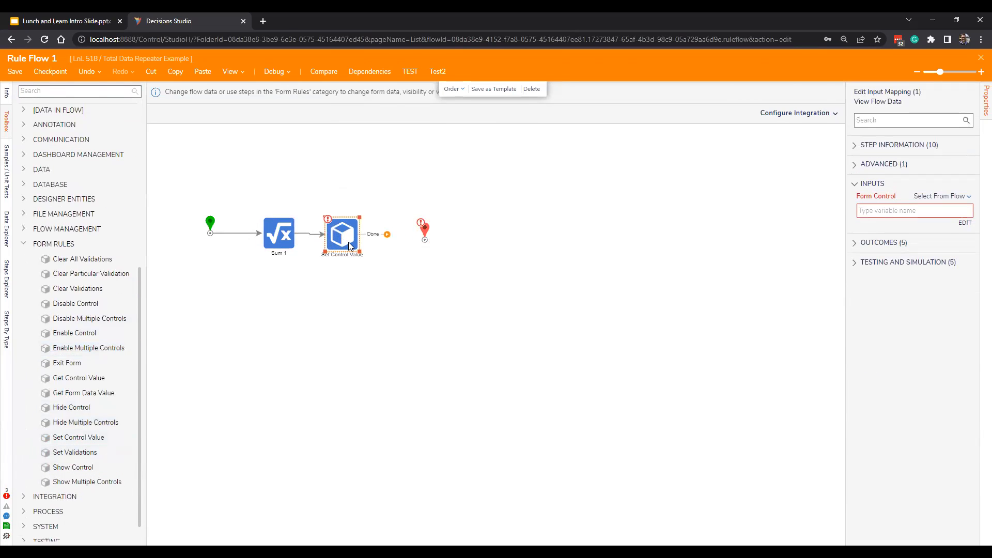
# - Set the Set Control Value step's Form Control input to Total Label from Form Data
pyautogui.click(889, 210)
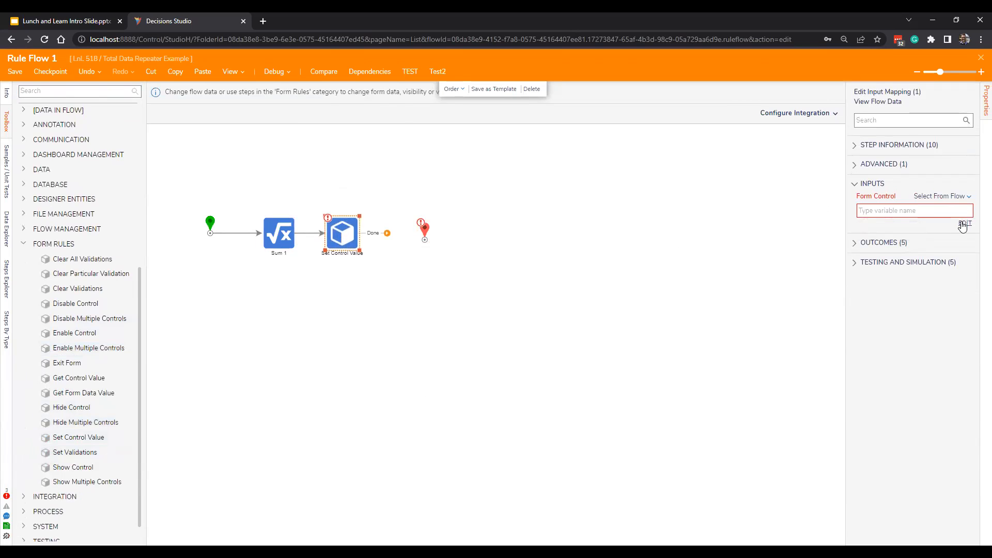
pyautogui.click(965, 210)
pyautogui.click(382, 204)
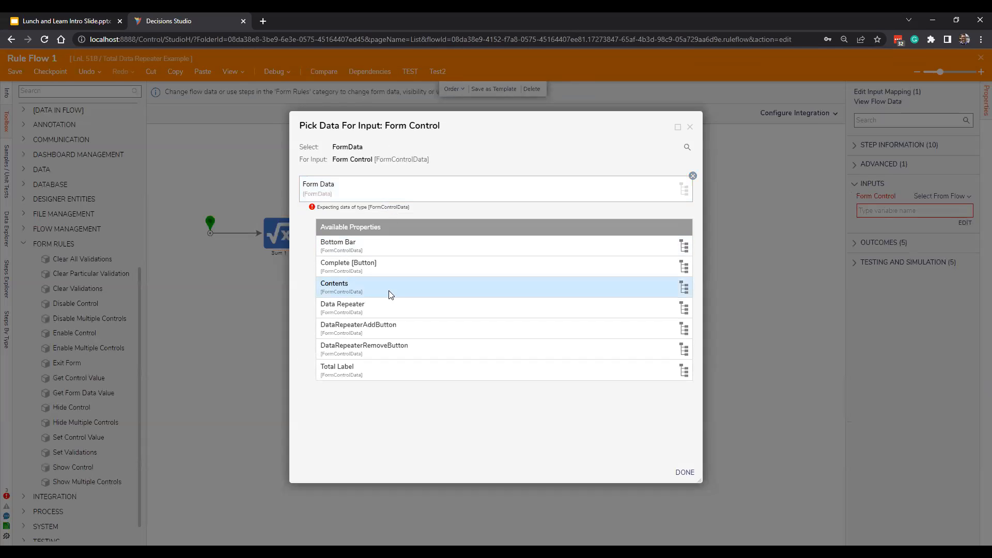
pyautogui.click(400, 368)
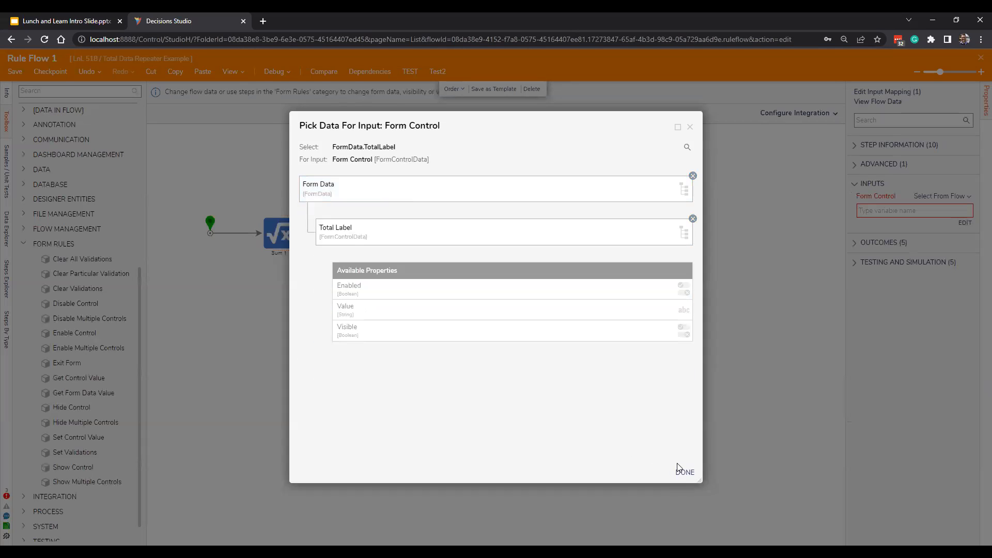
pyautogui.click(678, 471)
# - Map the Set Control Value step's Value input to the unformatted Sum1_Output
pyautogui.click(964, 273)
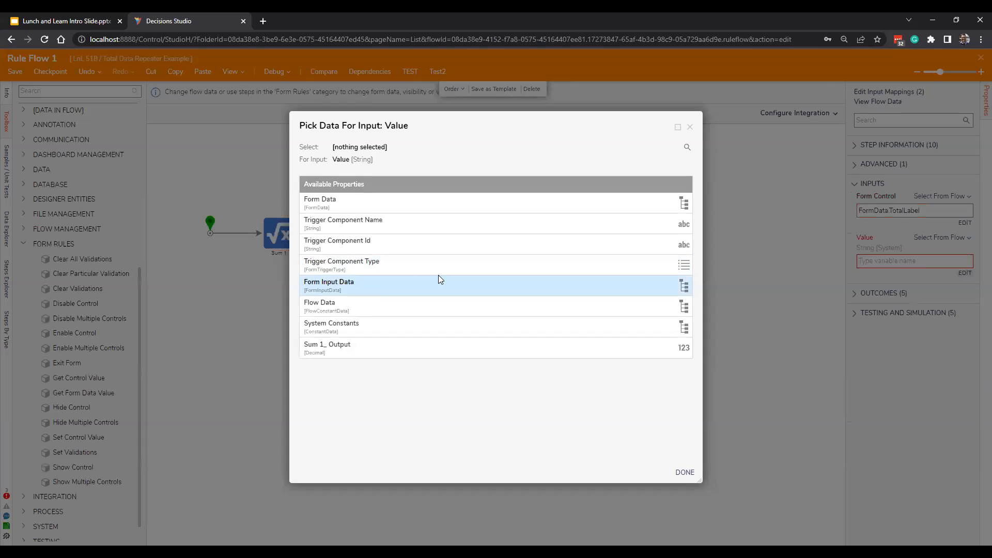
pyautogui.click(392, 349)
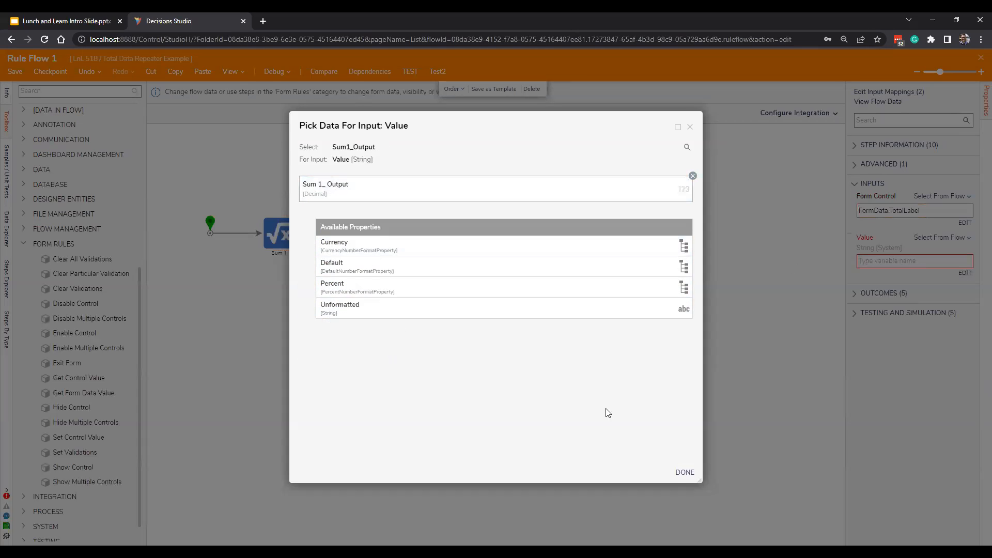
pyautogui.click(684, 472)
pyautogui.click(428, 309)
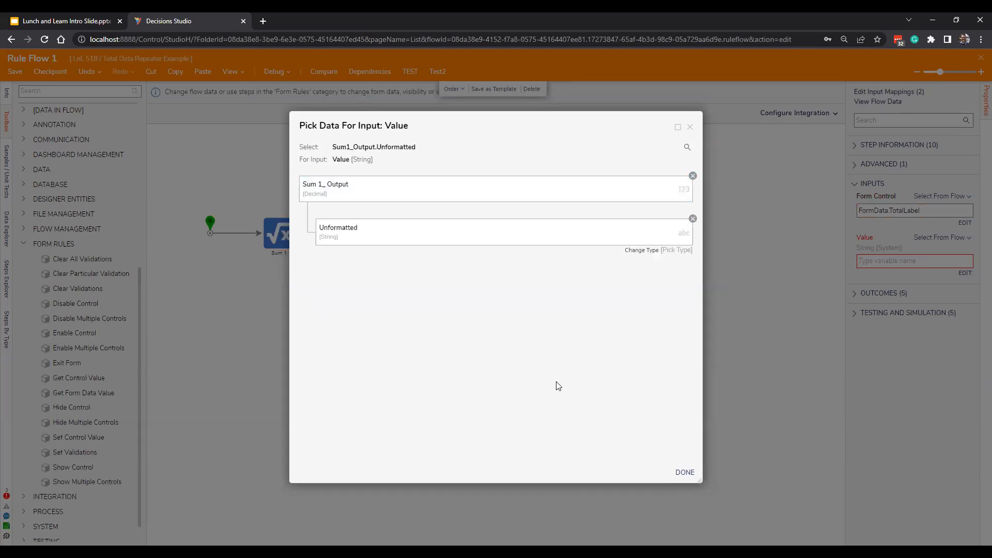
pyautogui.click(687, 472)
# - Connect the Set Control Value step to the end step, and save and close the rule flow
pyautogui.moveTo(386, 234); pyautogui.dragTo(416, 235)
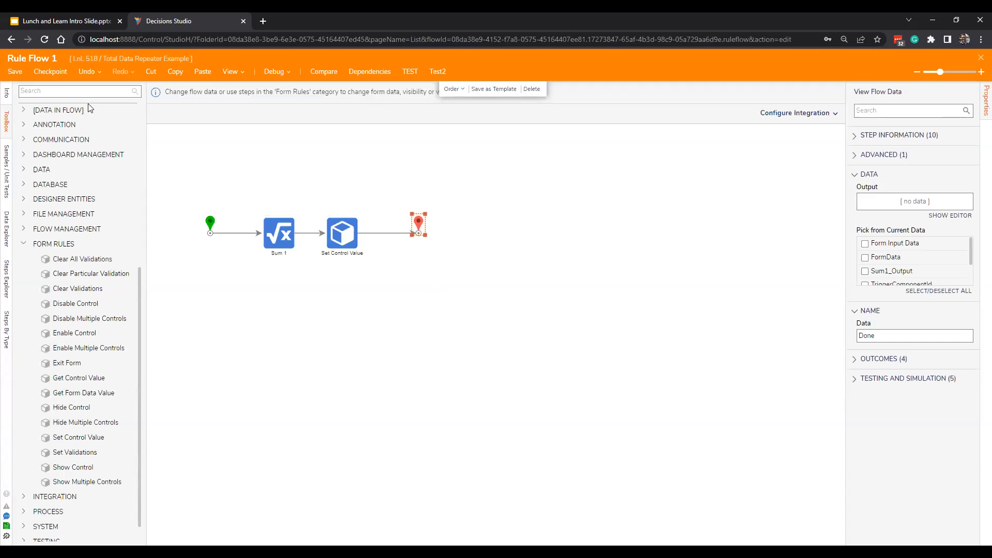
pyautogui.click(17, 73)
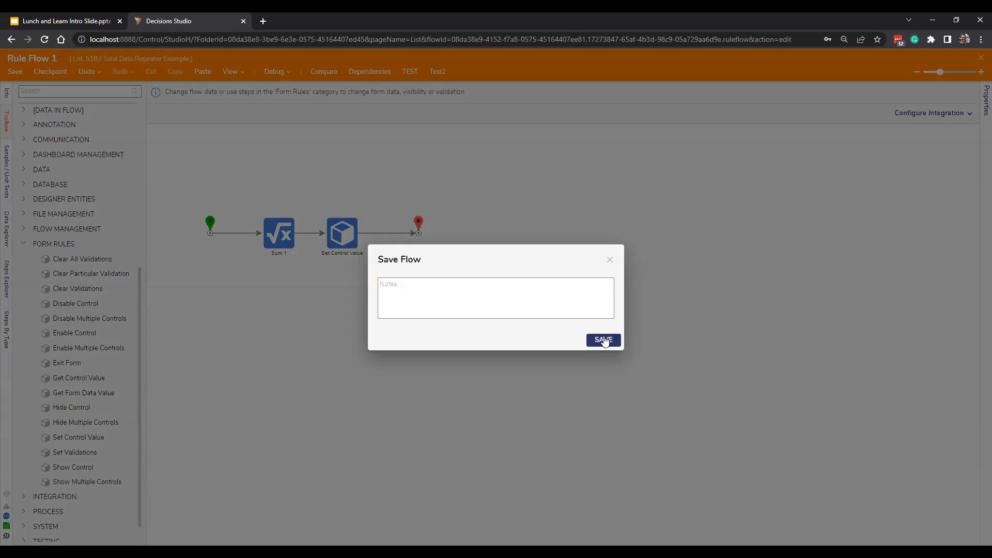
pyautogui.click(603, 339)
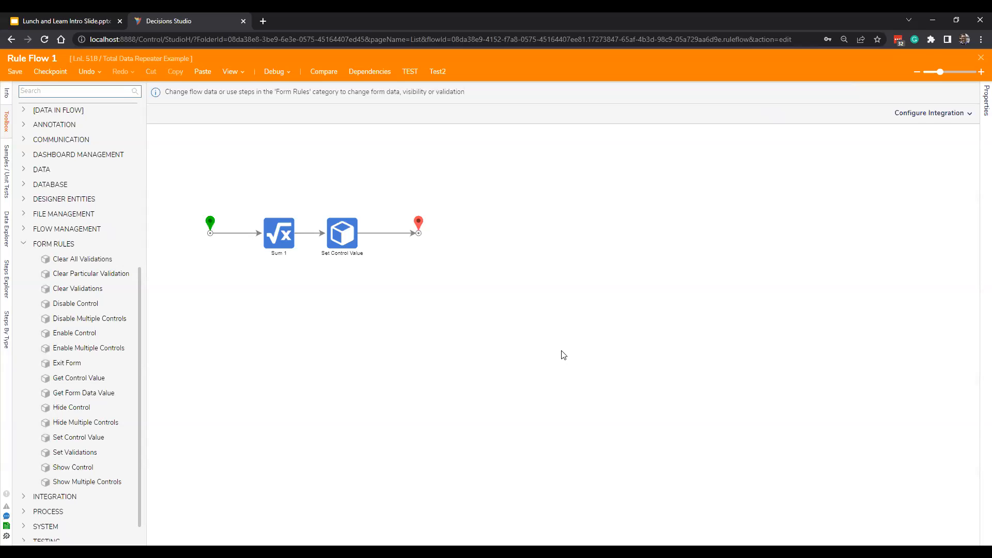
pyautogui.click(15, 71)
pyautogui.click(614, 350)
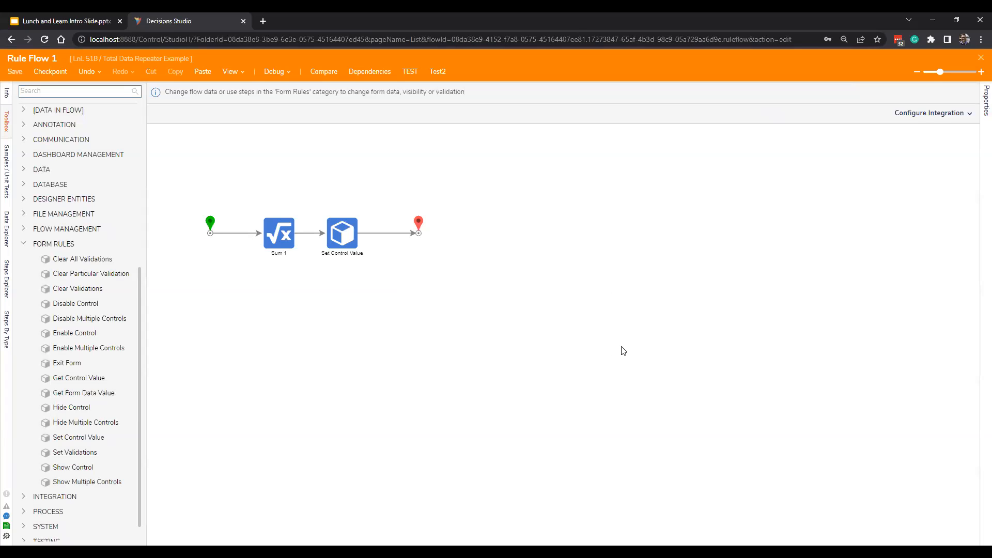
pyautogui.click(980, 59)
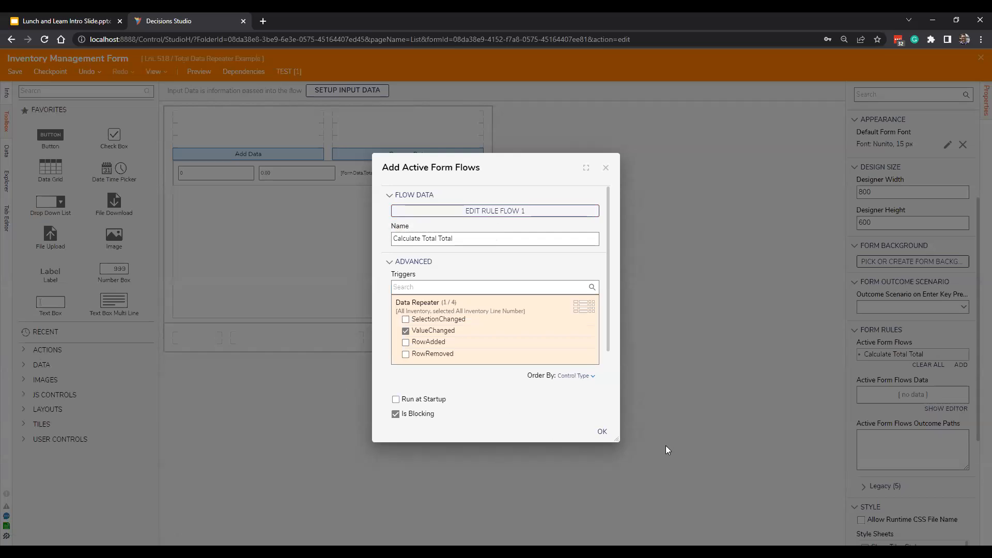
# - Confirm the Calculate Total Total active form flow, check the broken dependency, and save and close the Inventory Management Form
pyautogui.click(602, 432)
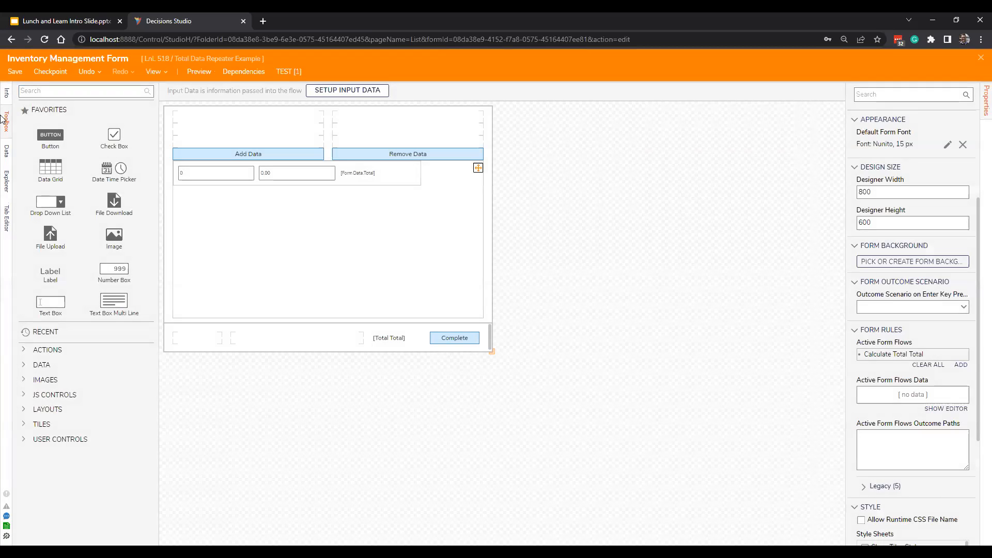
pyautogui.click(15, 73)
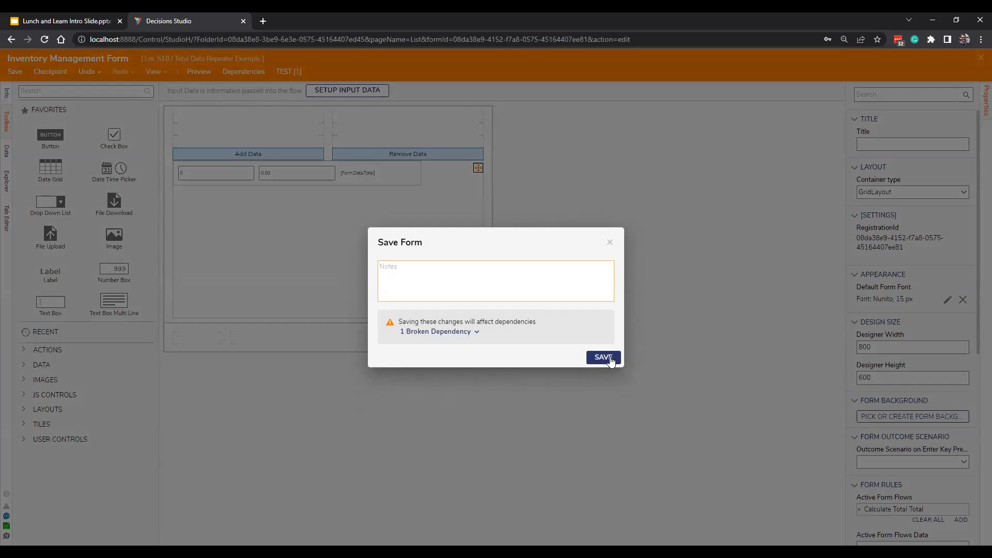
pyautogui.click(417, 334)
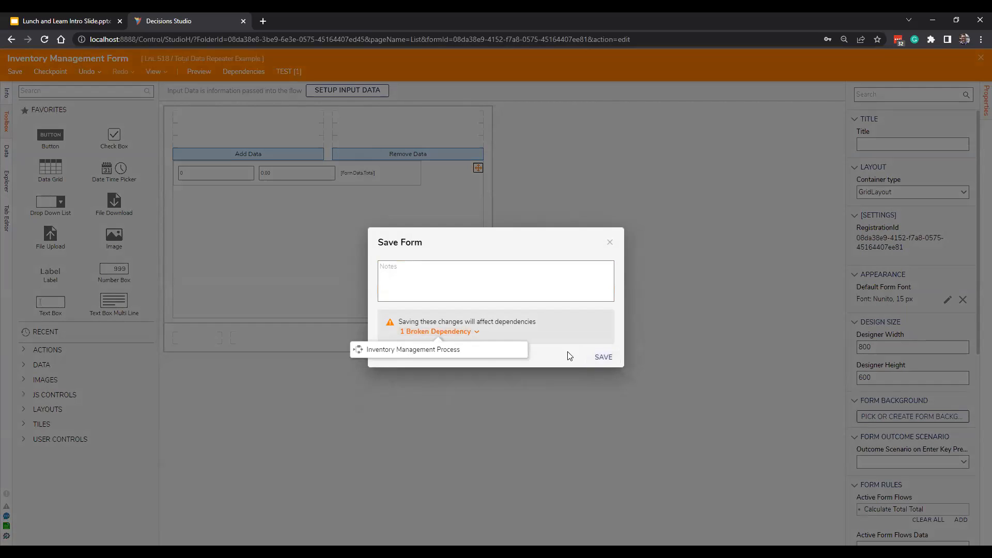
pyautogui.click(608, 358)
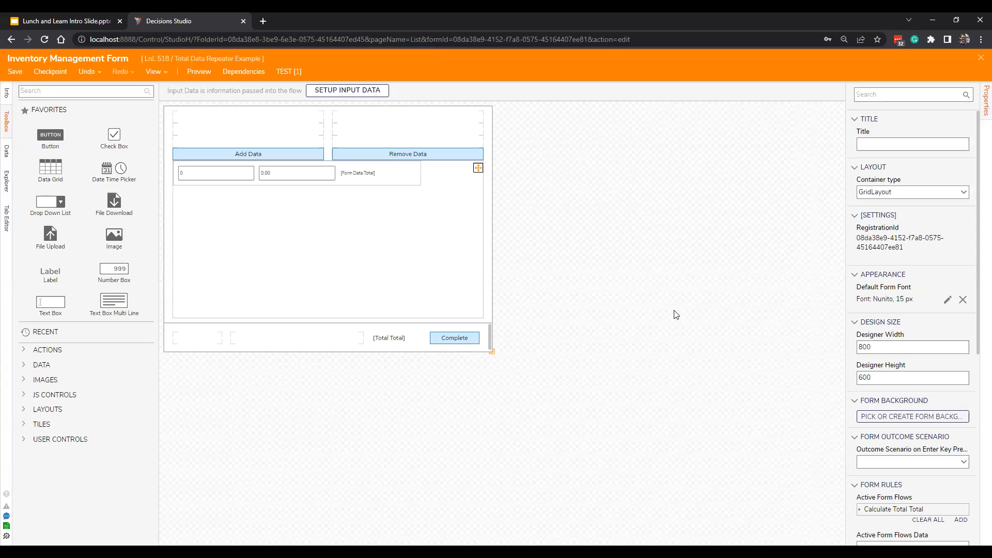
pyautogui.click(980, 61)
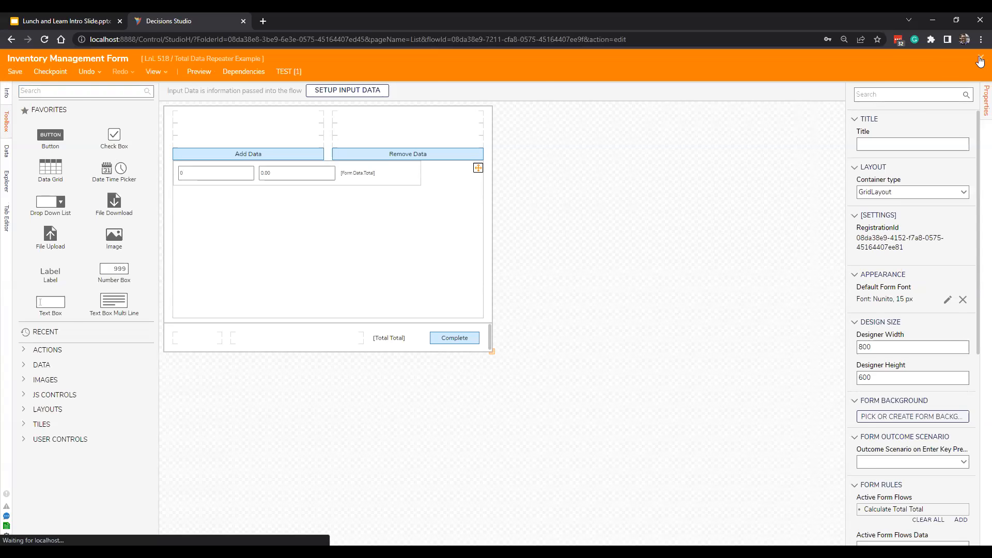
# - Set the form step's Total Total input to Ignore and save the Inventory Management Process flow
pyautogui.click(938, 326)
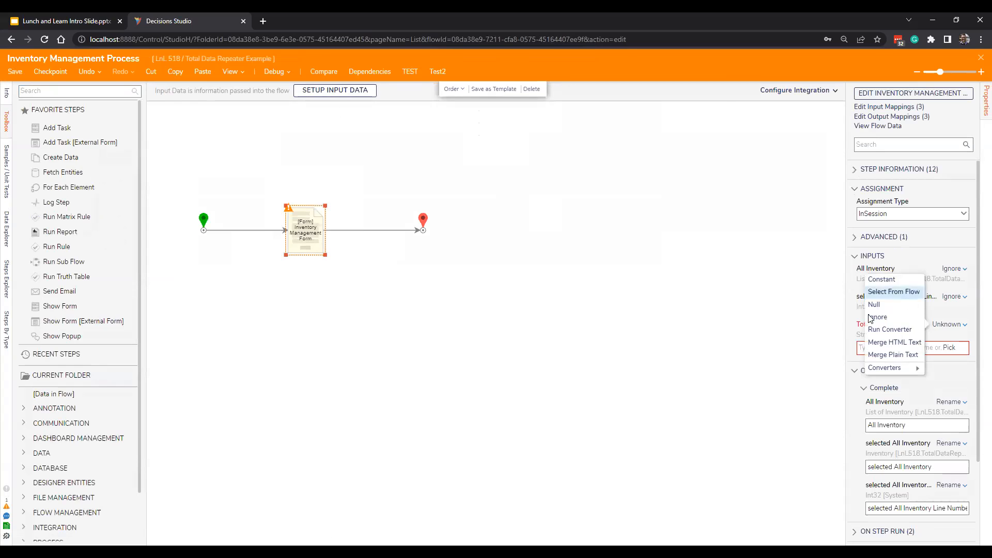
pyautogui.click(875, 318)
pyautogui.click(657, 359)
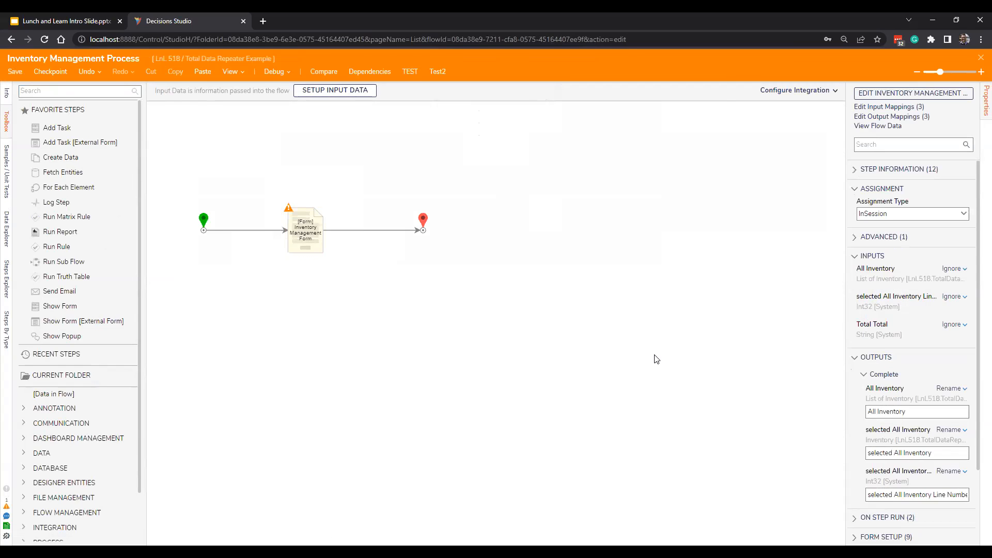
pyautogui.click(15, 71)
pyautogui.click(601, 353)
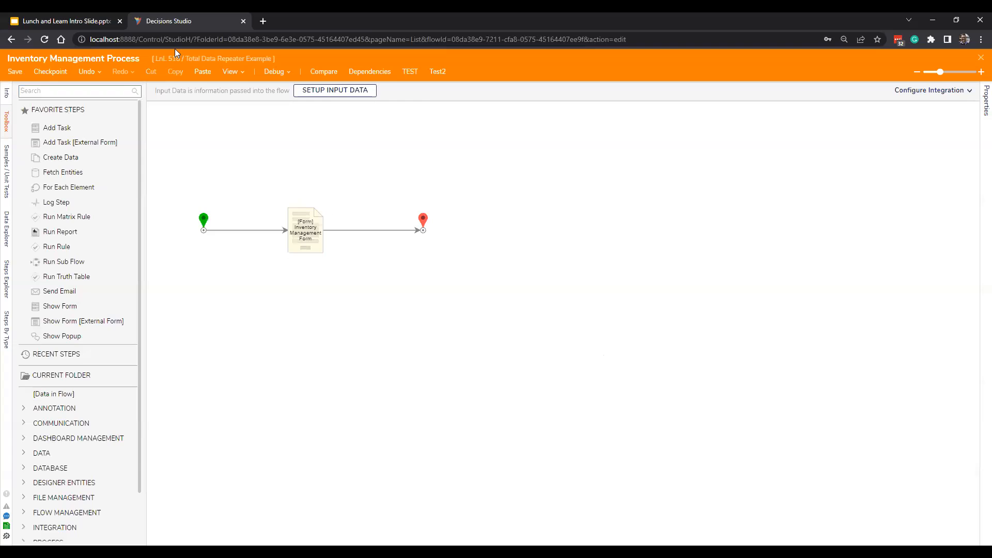
# - Start debugging the flow and fill the first inventory row with quantity 24 and cost 144
pyautogui.click(276, 72)
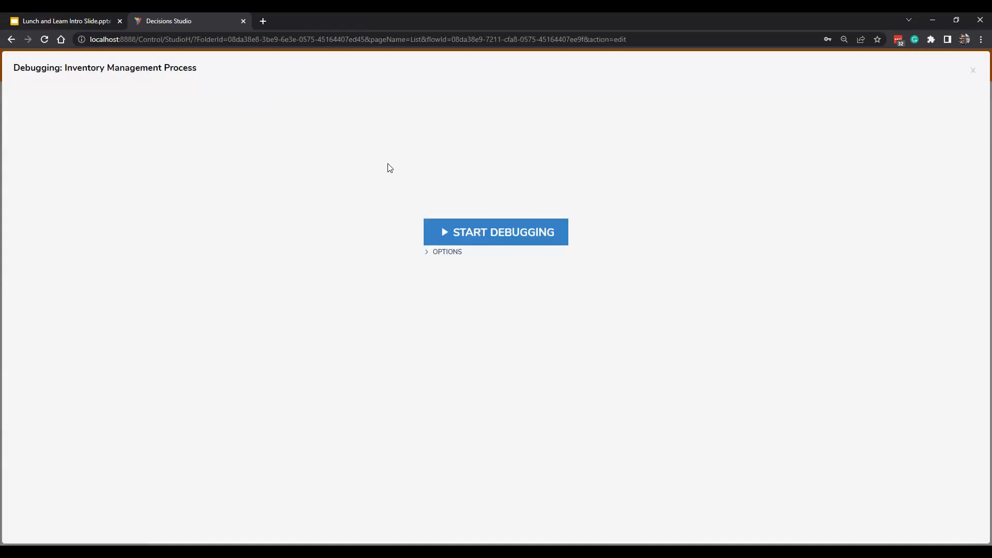
pyautogui.click(525, 231)
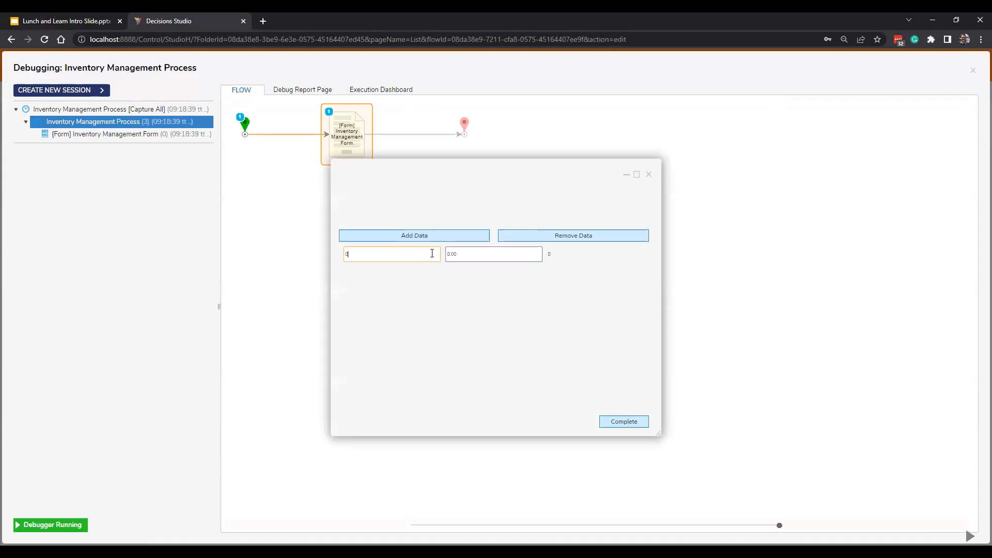
pyautogui.write('24')
pyautogui.click(512, 255)
pyautogui.hotkey('ctrl', 'a')
pyautogui.write('144')
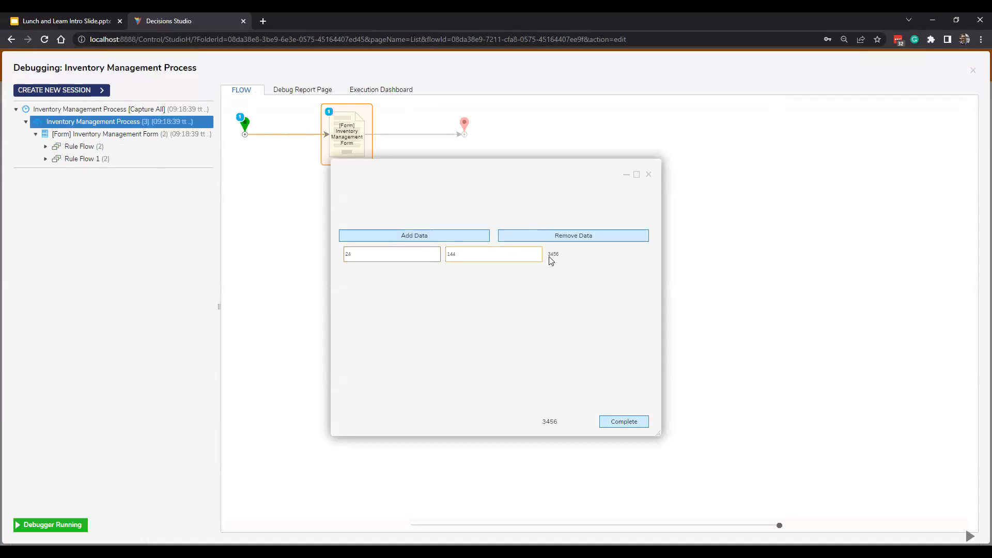
# - Add a second inventory row with quantity 5 and cost 44
pyautogui.click(396, 235)
pyautogui.write('5')
pyautogui.click(449, 279)
pyautogui.write('44')
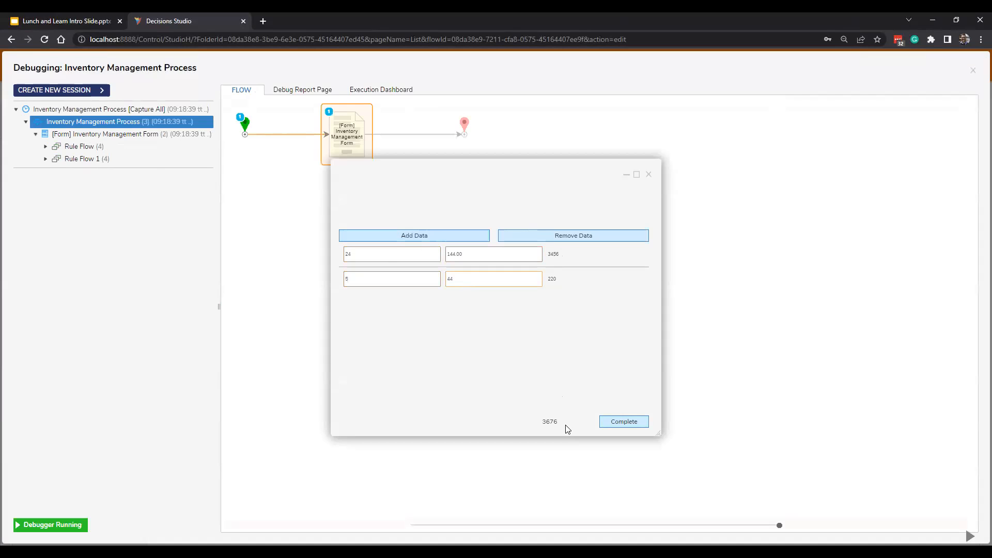
# - Add a third inventory row with quantity 3423 and cost 44
pyautogui.click(392, 236)
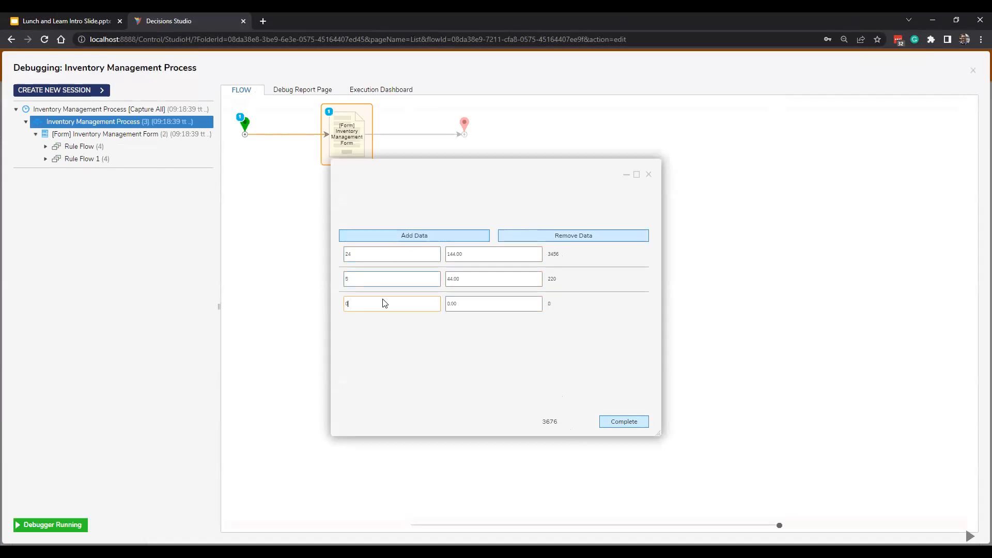
pyautogui.write('3423')
pyautogui.click(493, 306)
pyautogui.write('44')
pyautogui.click(504, 318)
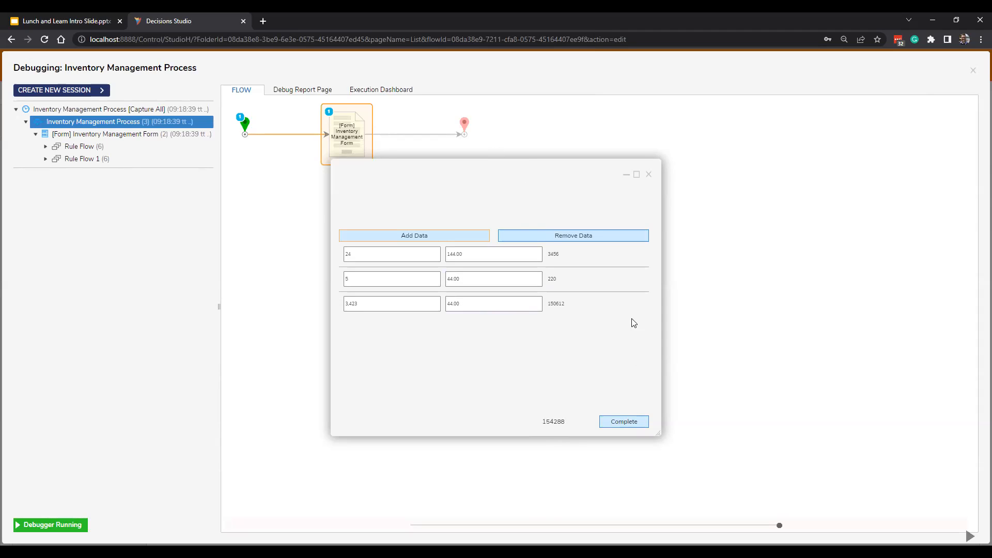
# - Complete the running form and review the form step's output data, collapsing All Inventory, selected All Inventory, CURRENT ITEM and ALL ITEMS LIST
pyautogui.click(623, 422)
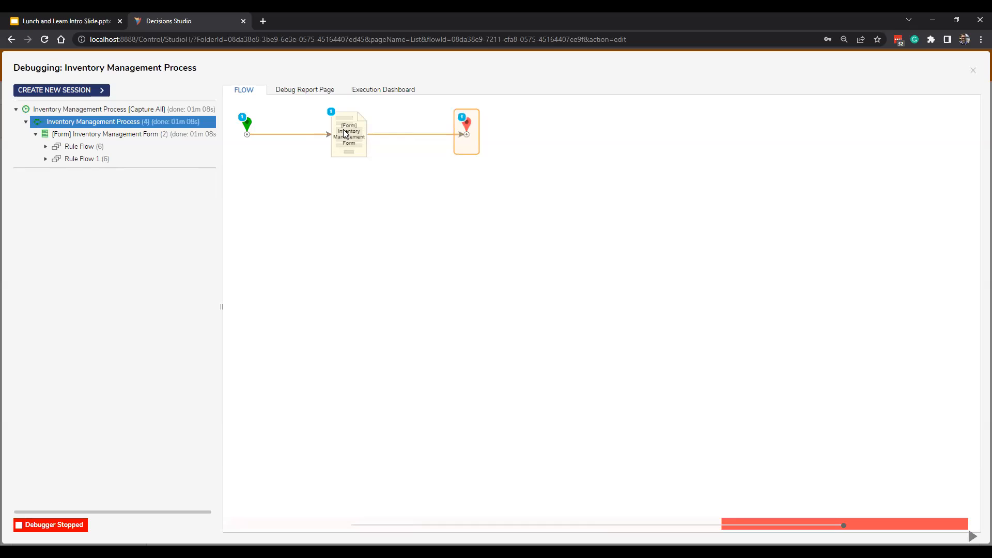
pyautogui.moveTo(346, 134)
pyautogui.moveTo(466, 132)
pyautogui.click(514, 155)
pyautogui.scroll(-1, 503, 269)
pyautogui.scroll(-3, 504, 270)
pyautogui.scroll(6, 467, 292)
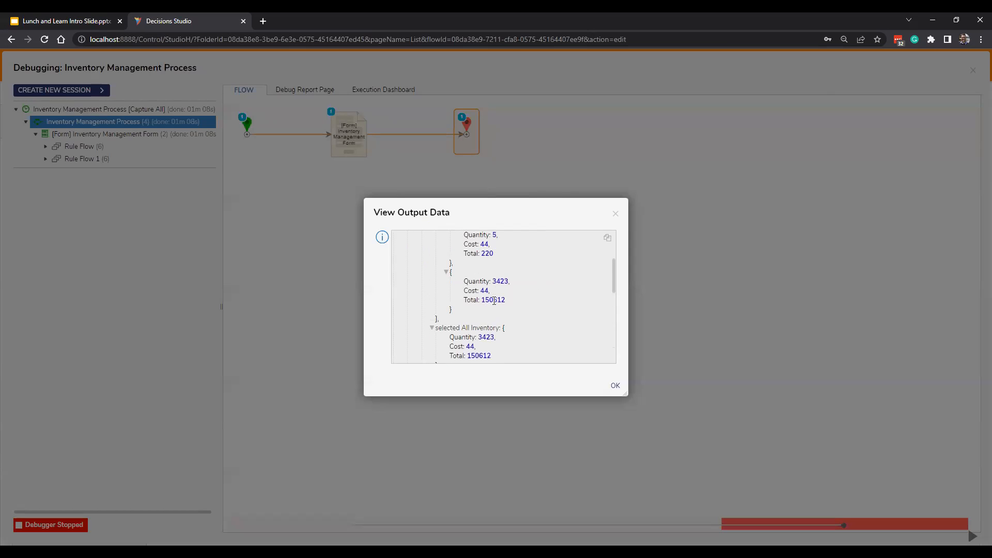
pyautogui.click(431, 273)
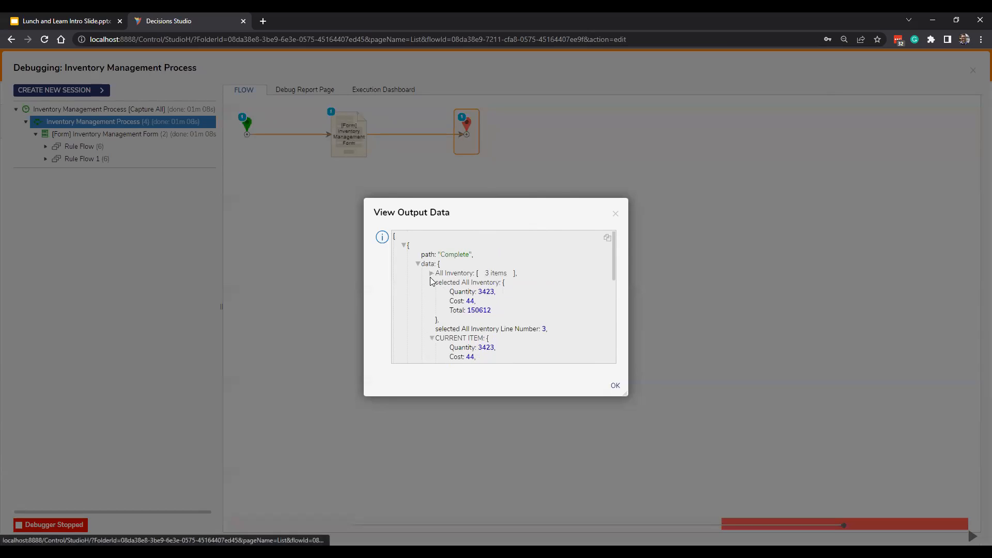
pyautogui.click(432, 282)
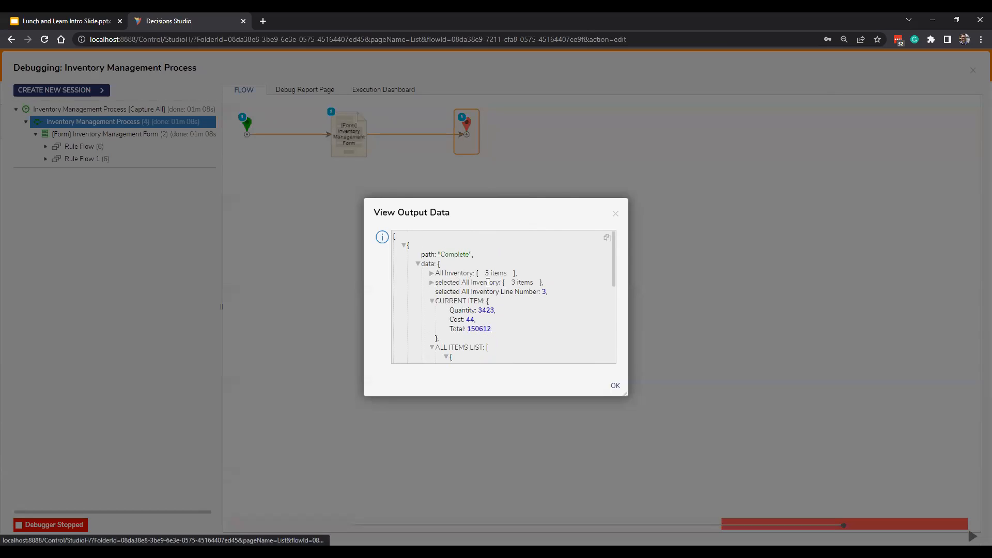
pyautogui.click(432, 302)
pyautogui.click(432, 310)
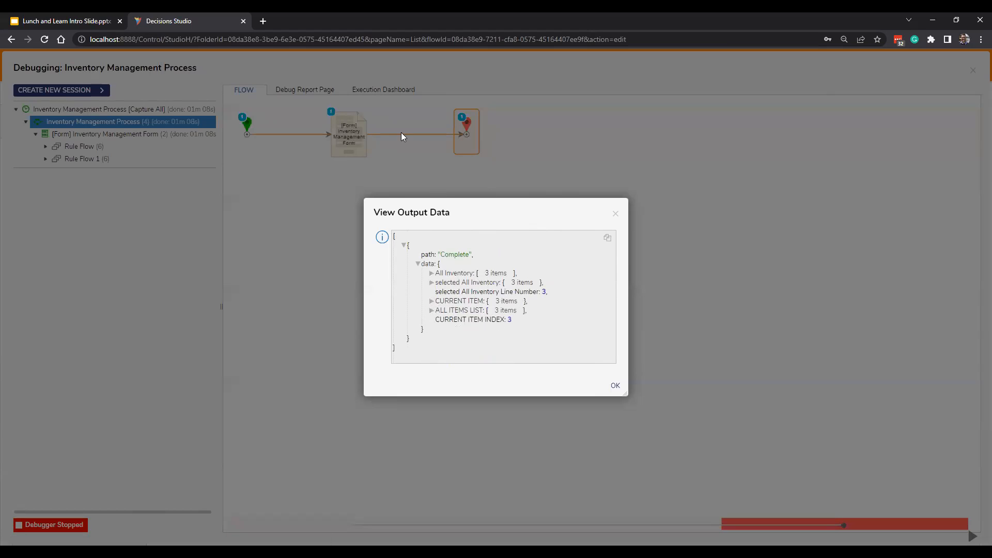
pyautogui.click(615, 213)
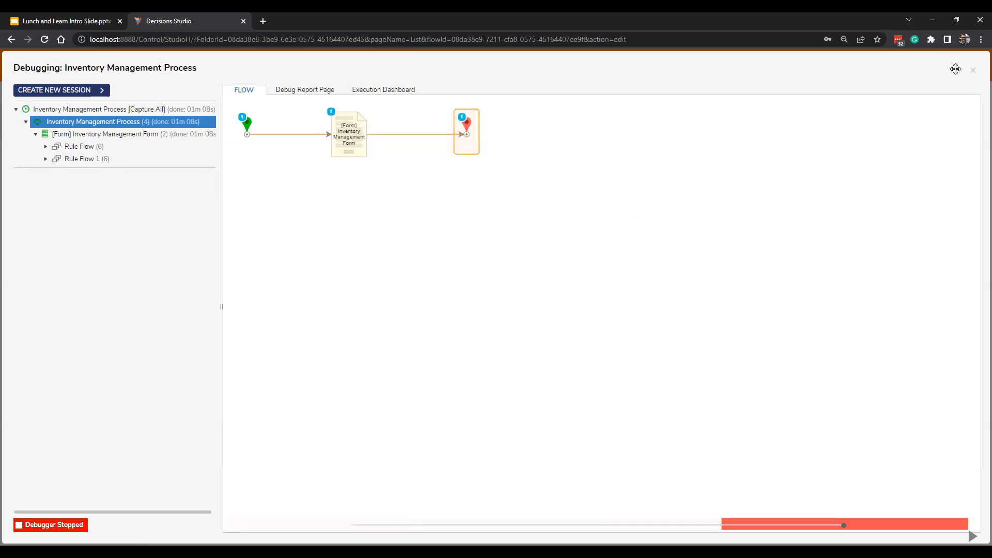
# - Close the debugger and save the Inventory Management Process flow
pyautogui.click(973, 71)
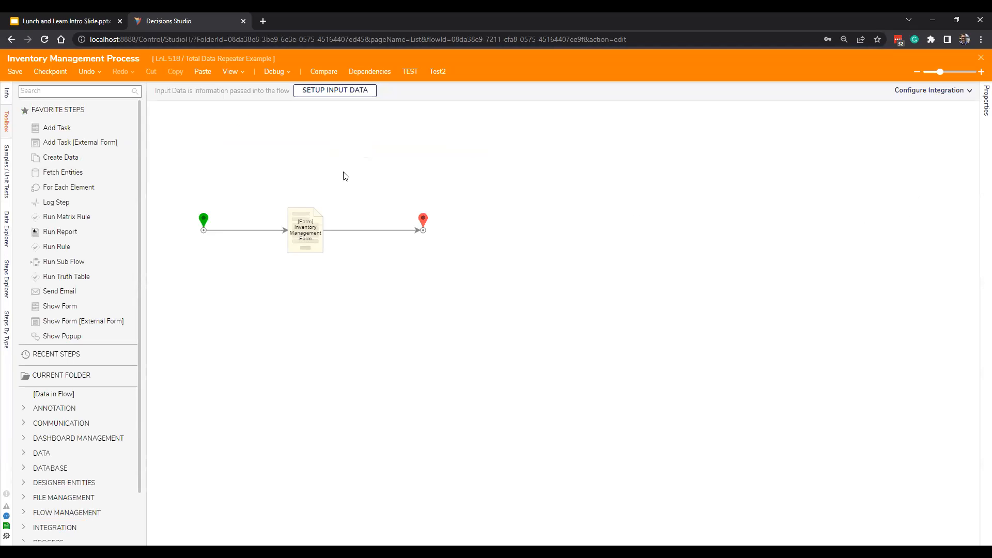
pyautogui.click(15, 71)
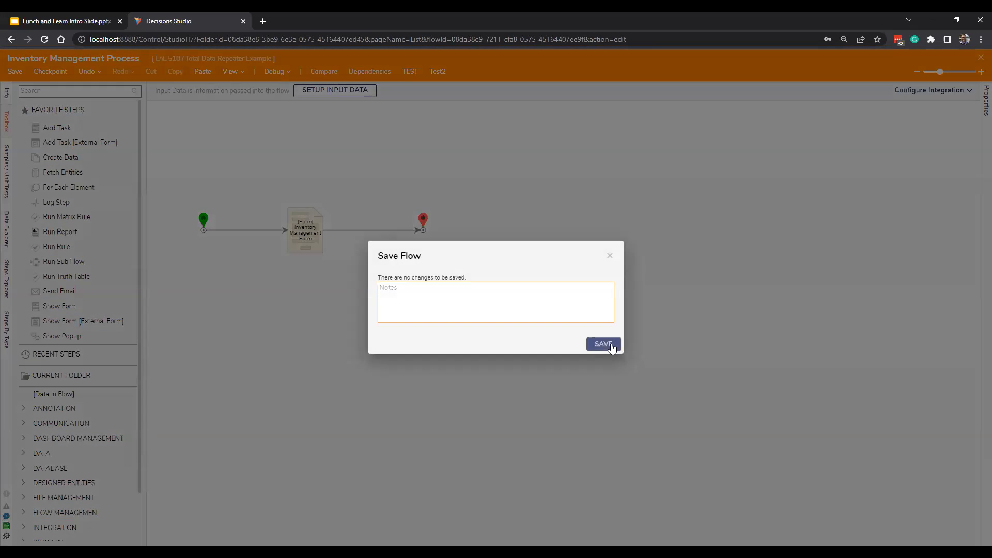
pyautogui.click(602, 344)
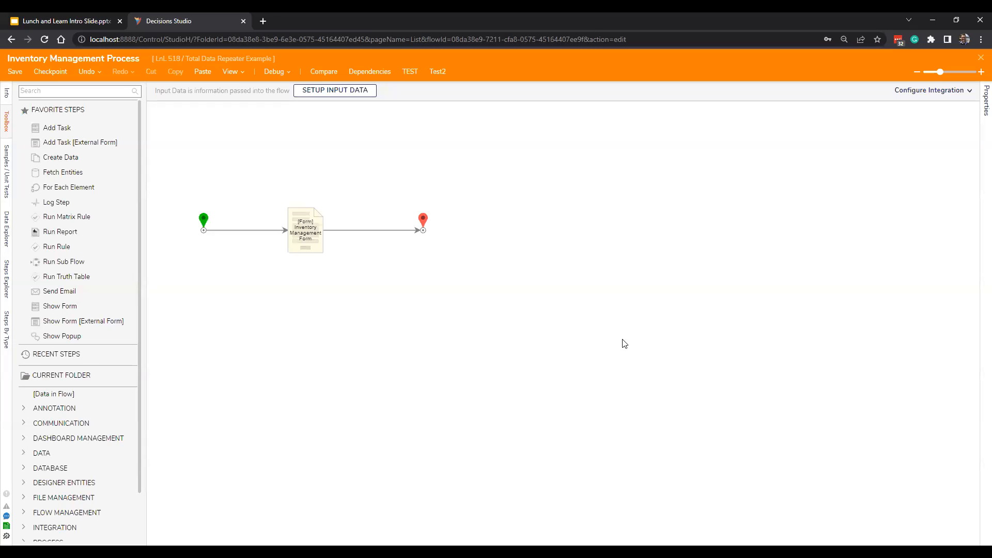
# - Reopen the Inventory Management Form from its flow step, and save and close both the form and the flow
pyautogui.click(319, 232)
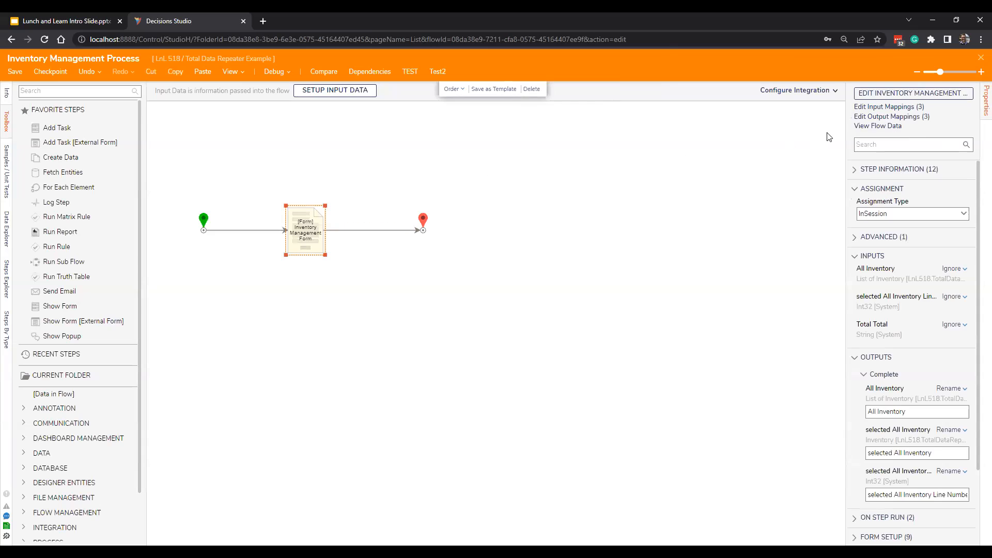
pyautogui.click(866, 97)
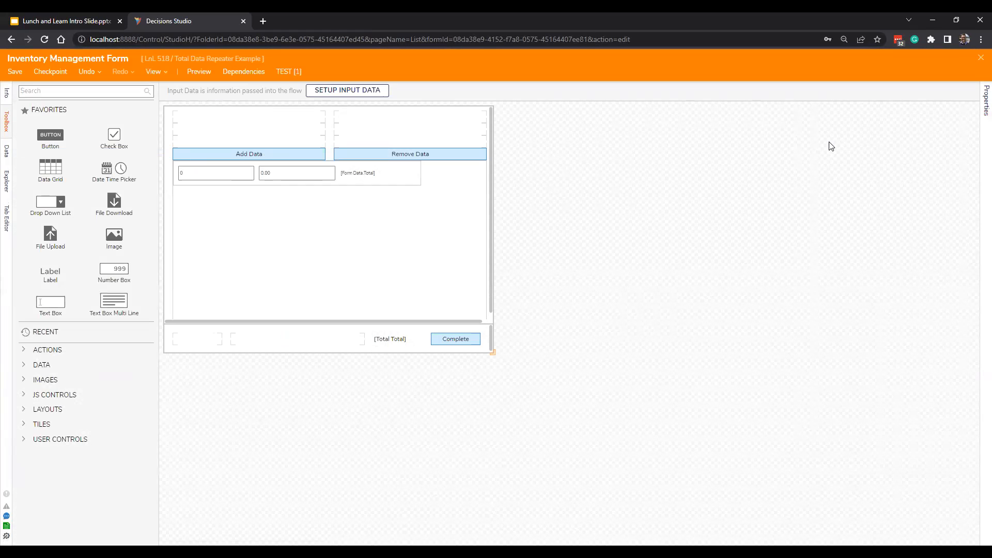
pyautogui.moveTo(383, 202)
pyautogui.click(9, 77)
pyautogui.click(602, 345)
pyautogui.click(980, 58)
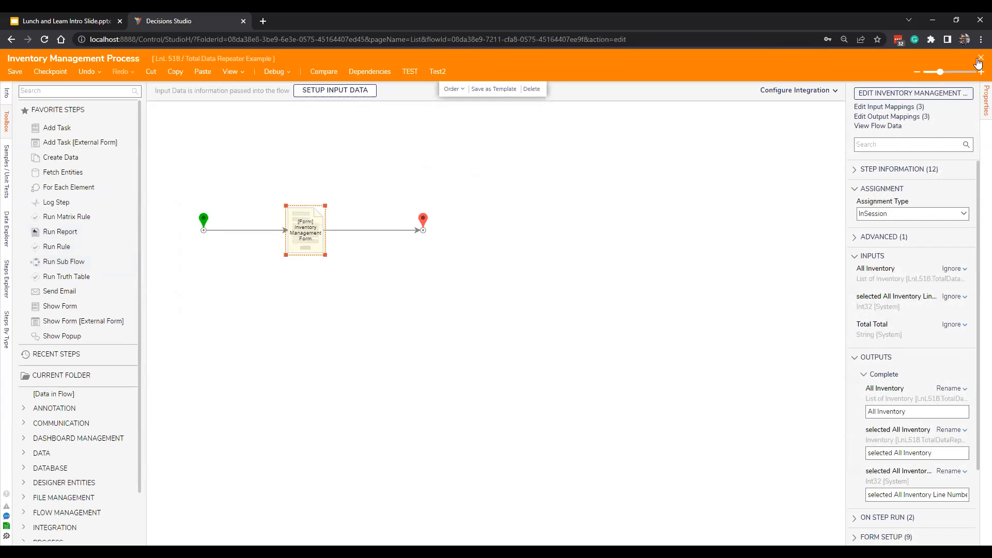
pyautogui.click(980, 59)
pyautogui.click(605, 344)
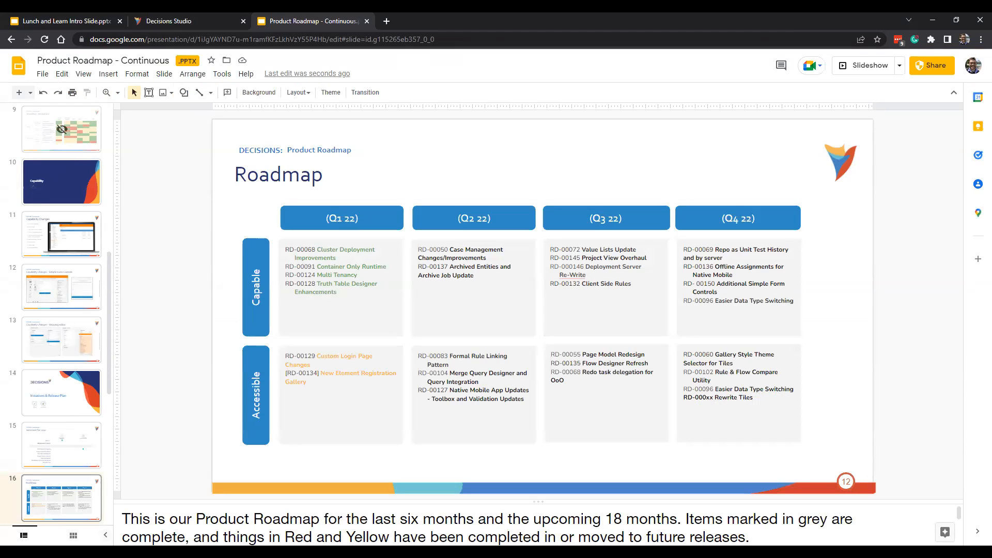
# - Switch to Decisions Studio and open the Inventory Repeater Control from the Inventory Management Form
pyautogui.click(152, 19)
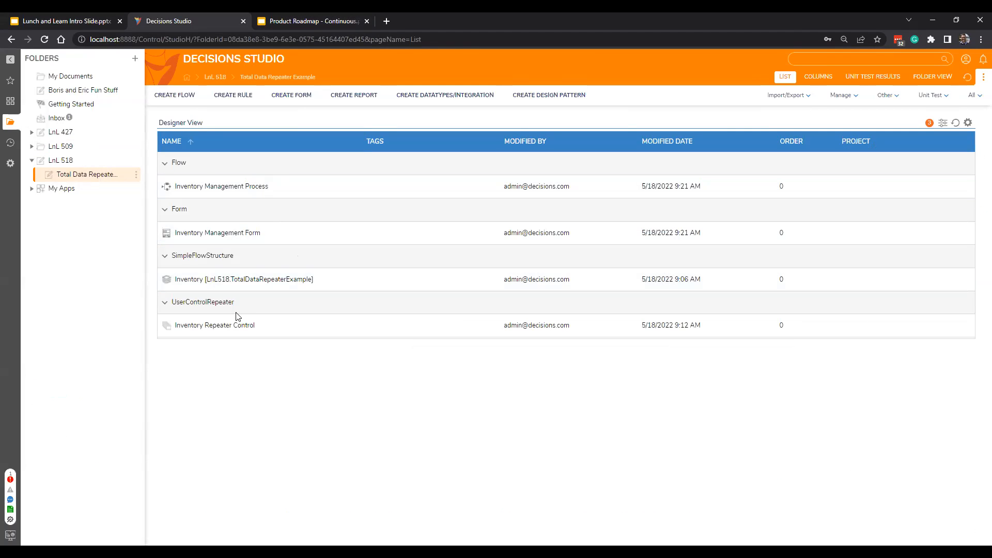
pyautogui.doubleClick(209, 236)
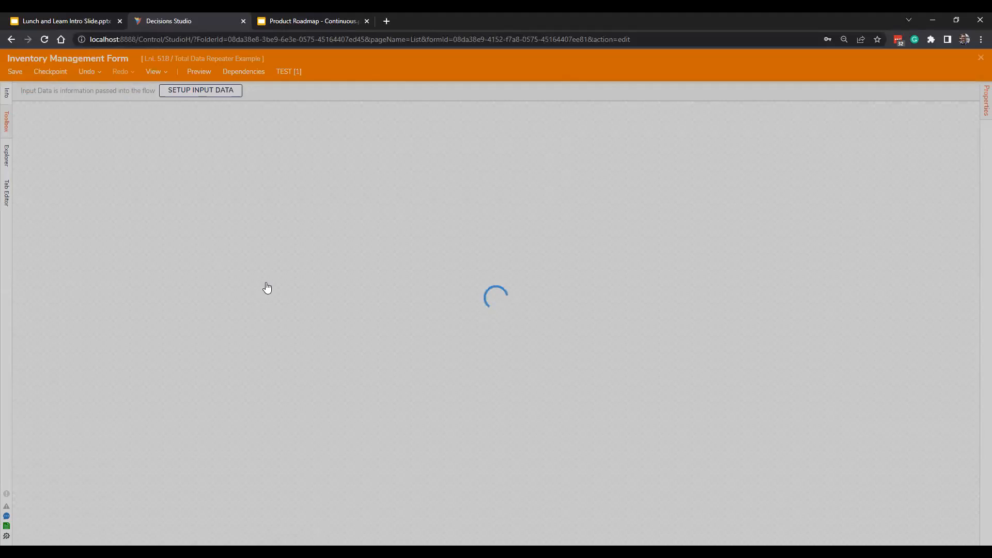
pyautogui.click(322, 242)
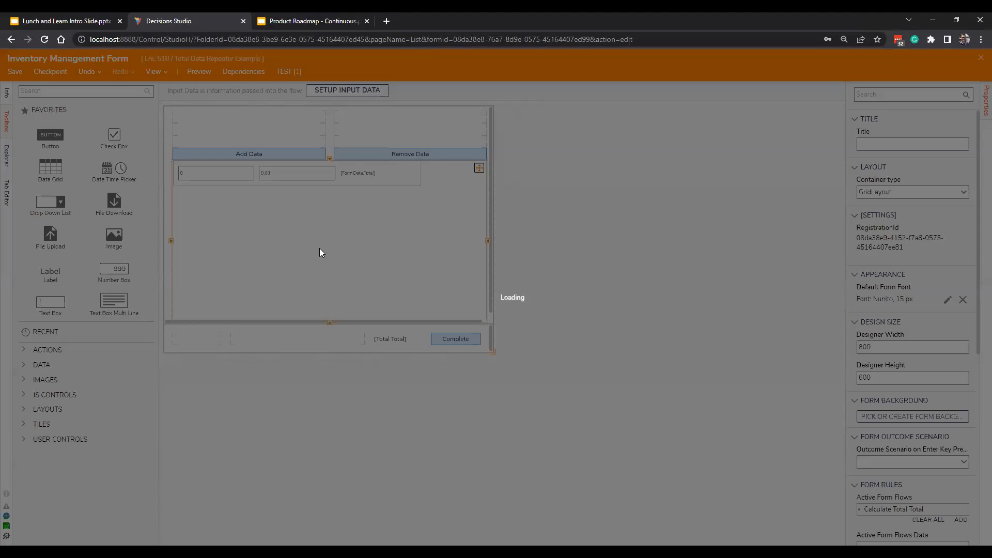
# - Examine the Output Type settings of the Cost and Quantity number boxes in the repeater control
pyautogui.click(282, 118)
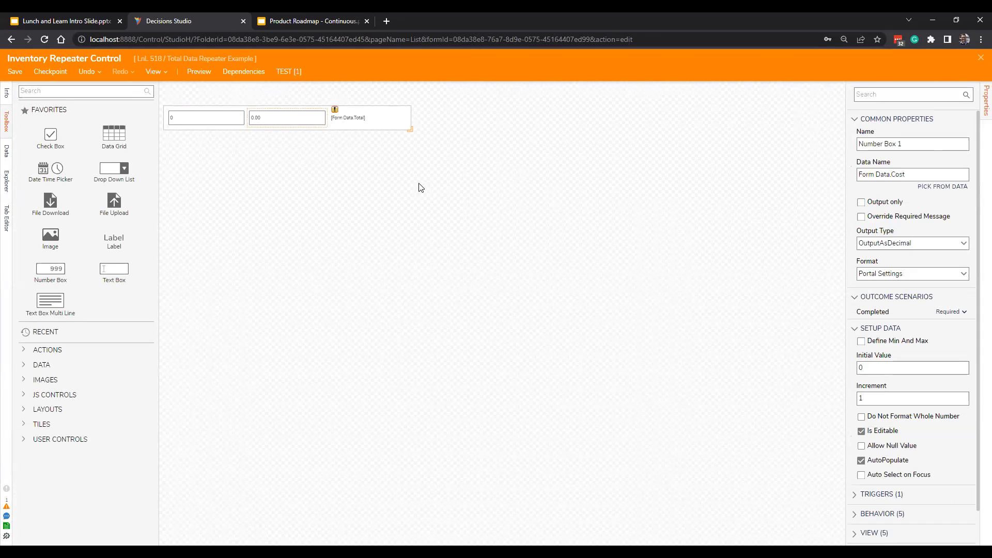
pyautogui.click(965, 245)
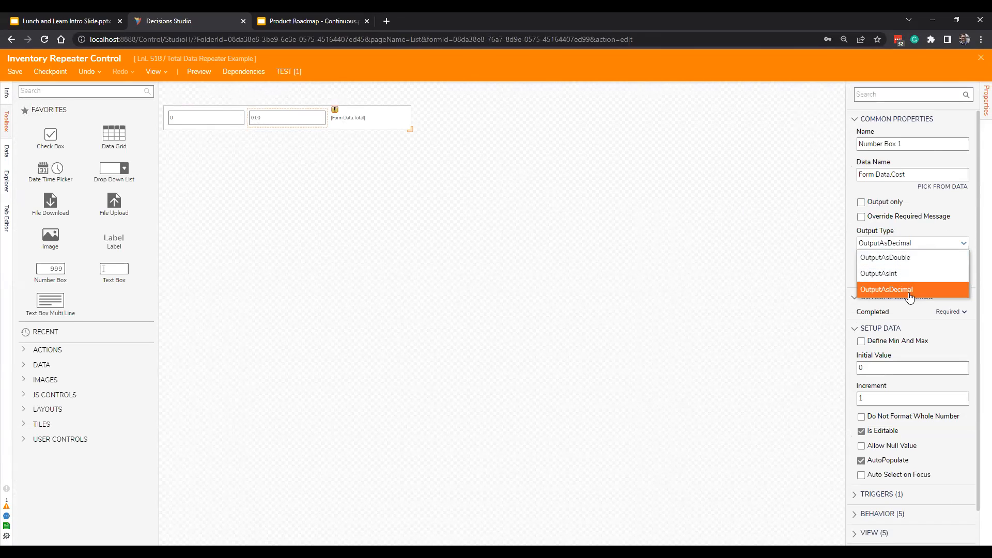
pyautogui.click(210, 121)
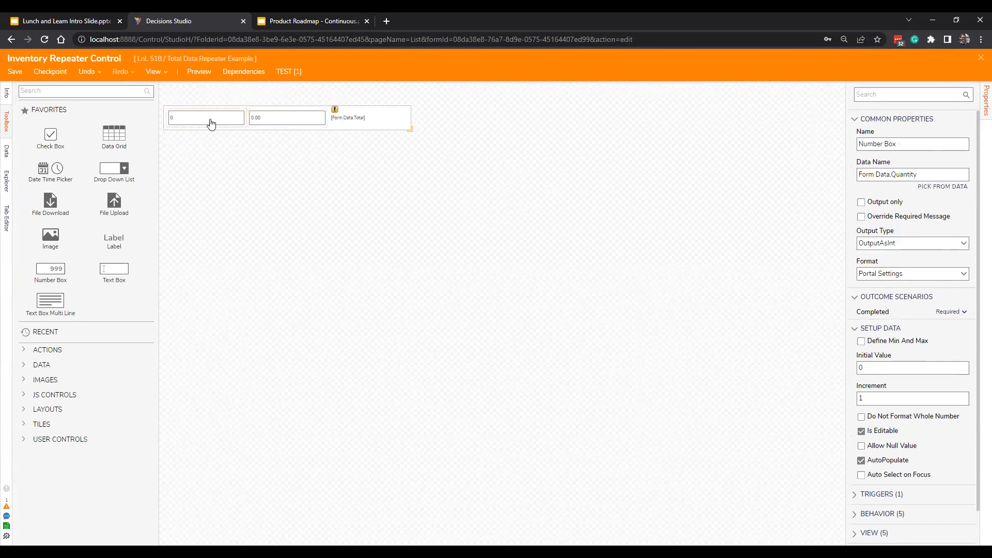
pyautogui.moveTo(904, 244); pyautogui.dragTo(887, 243)
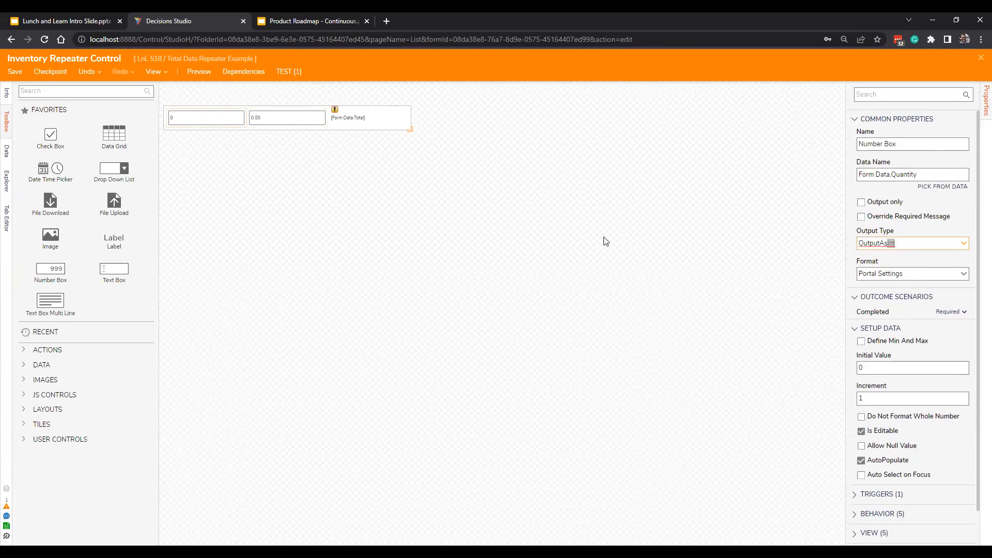
pyautogui.click(298, 121)
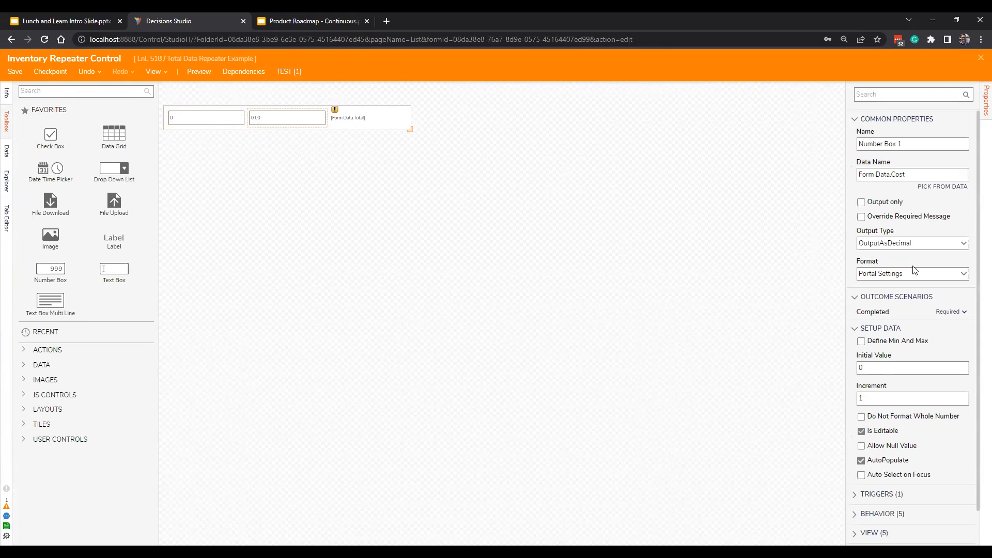
# - Set the Cost number box's format to Custom with 2 decimal digits and the number group separator shown
pyautogui.click(969, 274)
pyautogui.click(889, 309)
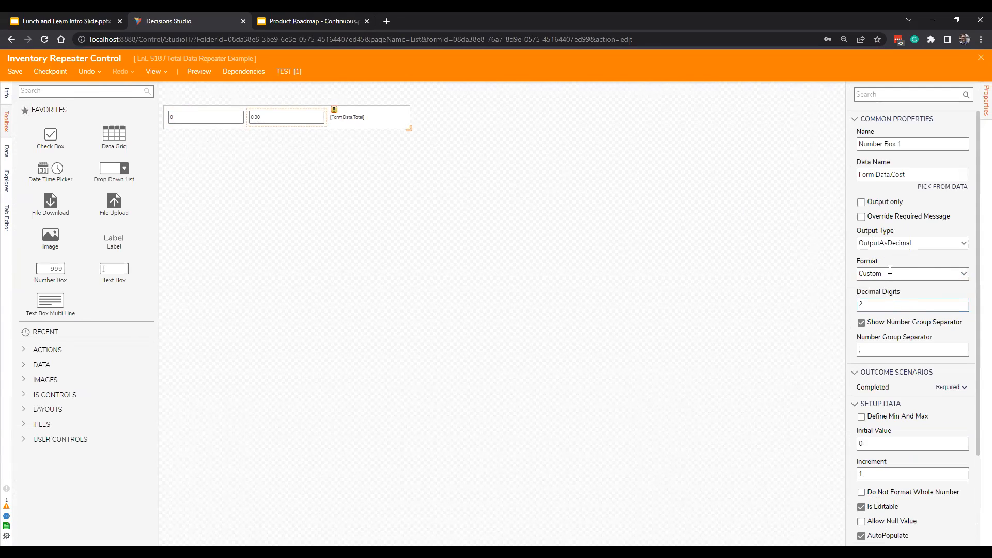
pyautogui.click(908, 306)
pyautogui.write('0')
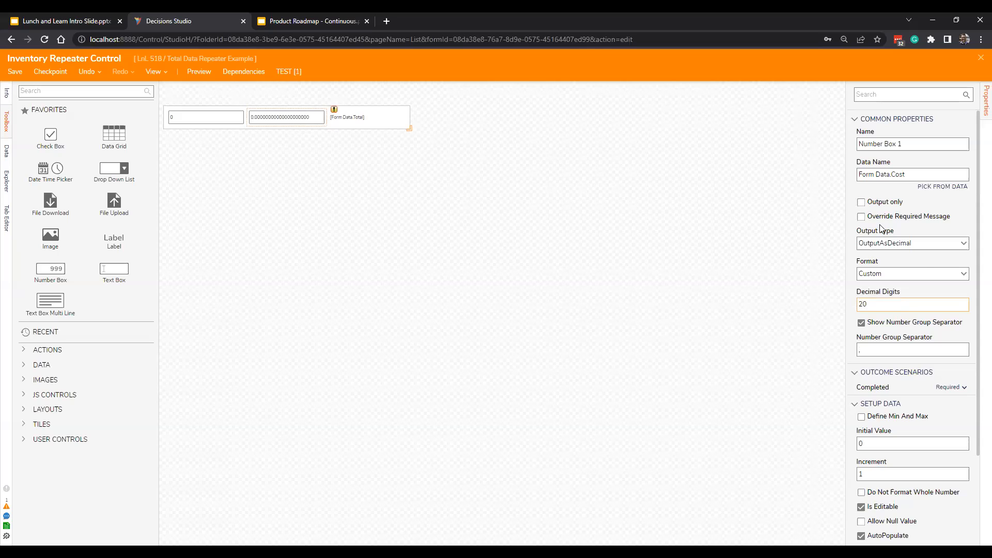
pyautogui.press('BackSpace')
pyautogui.click(861, 322)
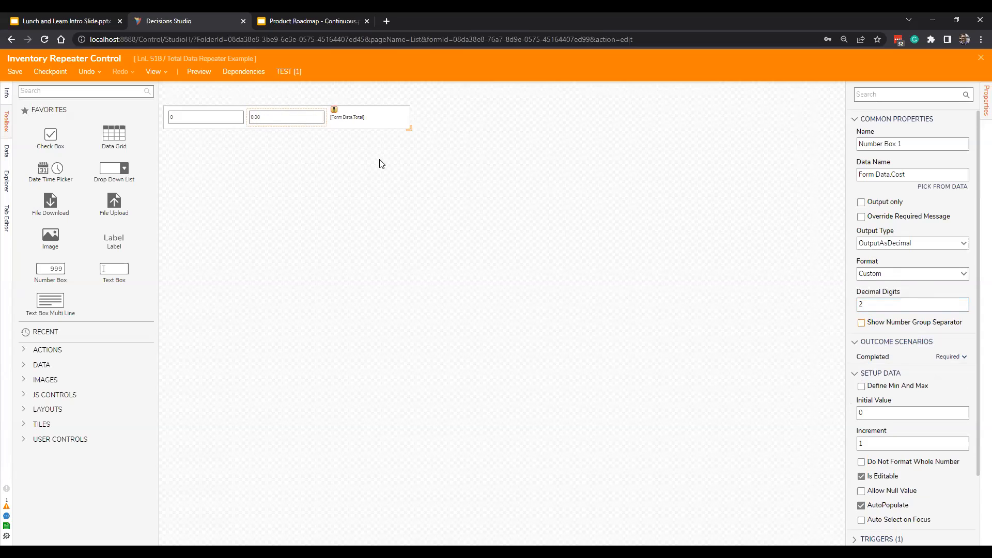
pyautogui.click(871, 324)
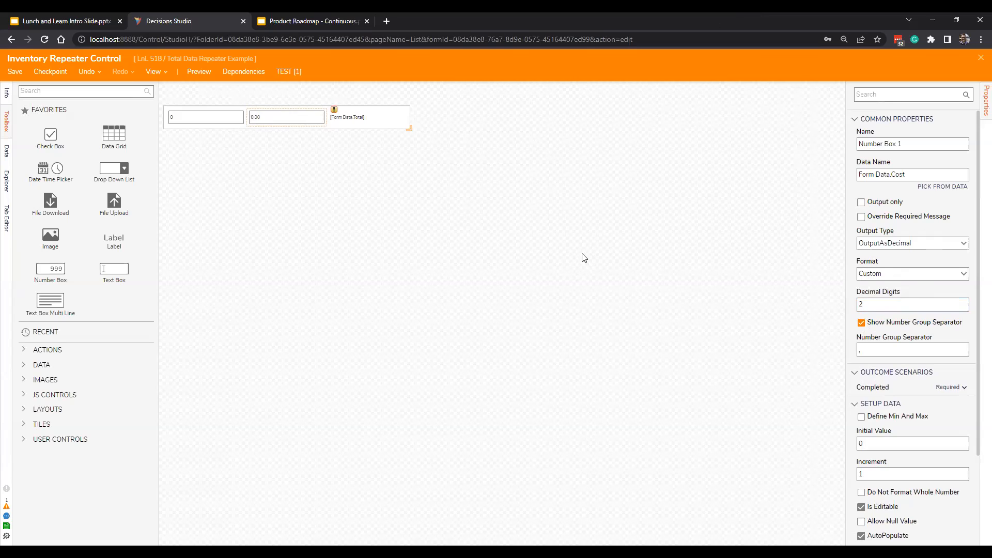
# - Configure the Quantity number box with AutoPopulate off, Allow Null Value on, output type OutputAsInt and format None
pyautogui.click(201, 119)
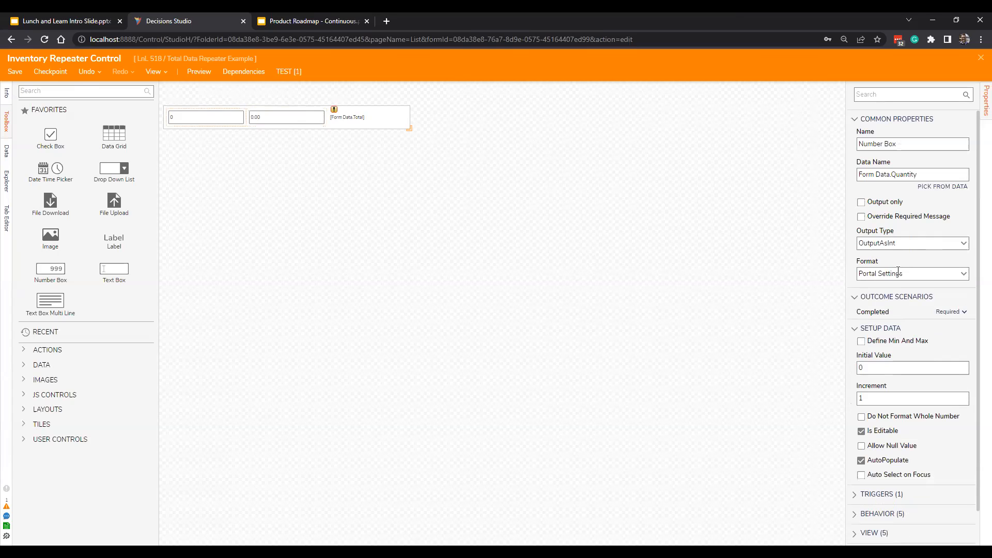
pyautogui.scroll(-1, 895, 275)
pyautogui.click(893, 426)
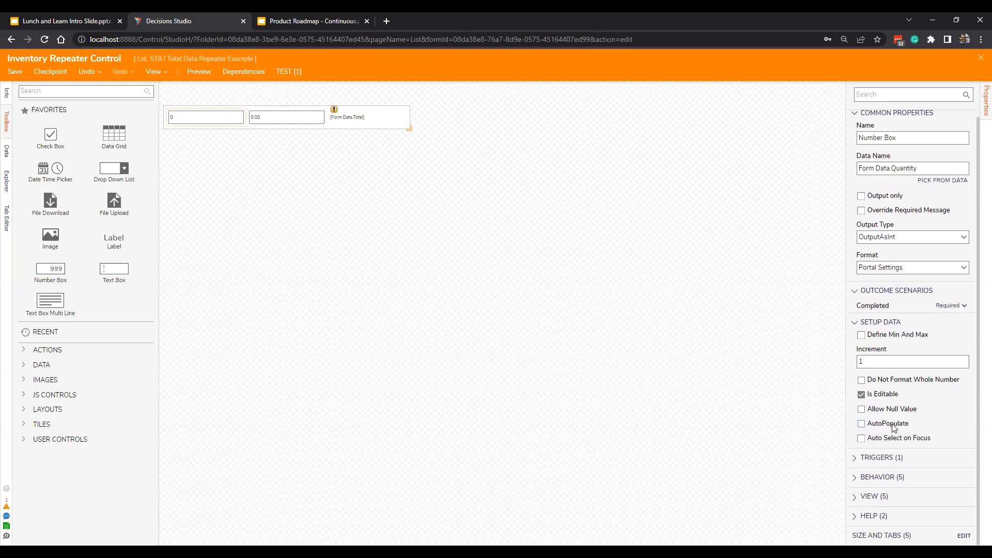
pyautogui.click(897, 415)
pyautogui.click(963, 237)
pyautogui.click(892, 263)
pyautogui.click(964, 269)
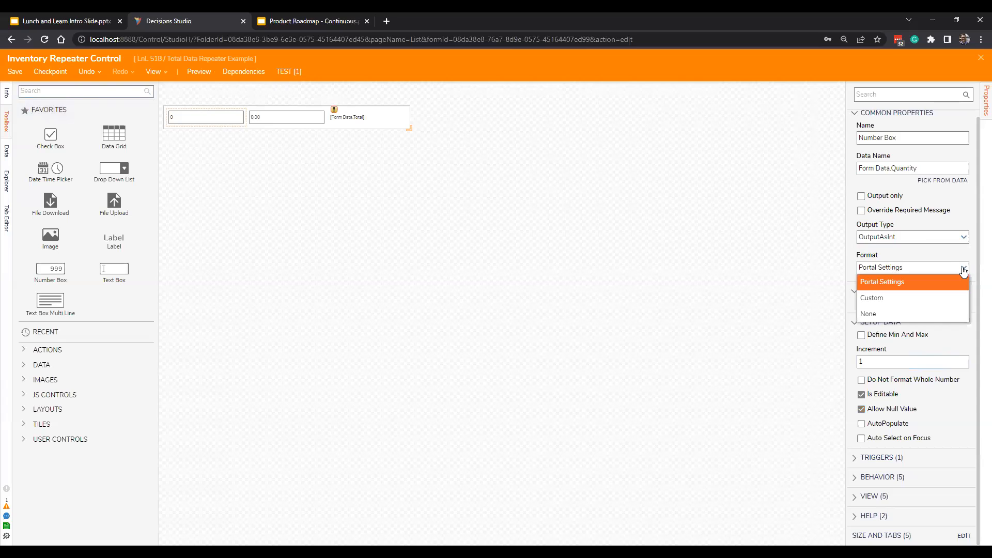
pyautogui.click(945, 314)
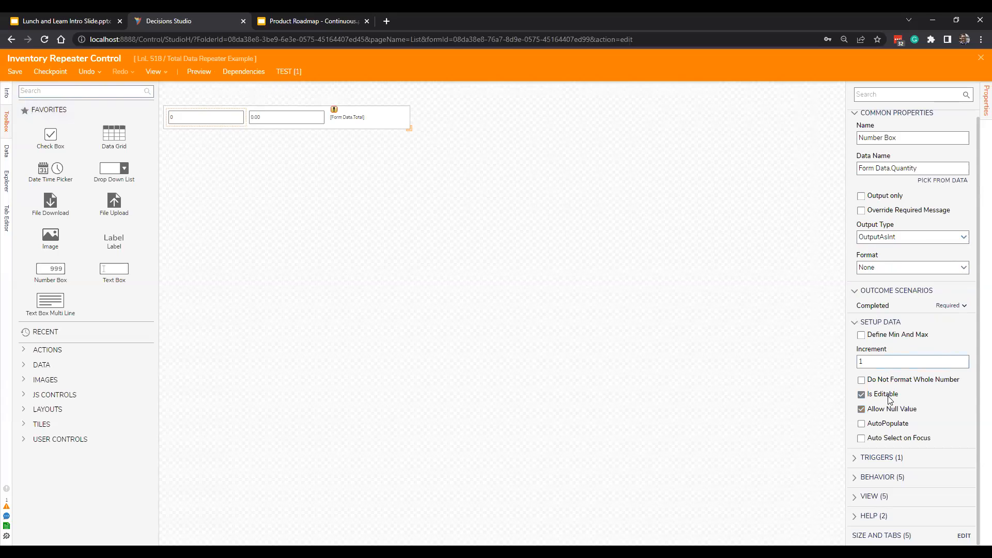
pyautogui.click(895, 417)
pyautogui.click(895, 416)
# - Save and close the Inventory Repeater Control
pyautogui.click(15, 72)
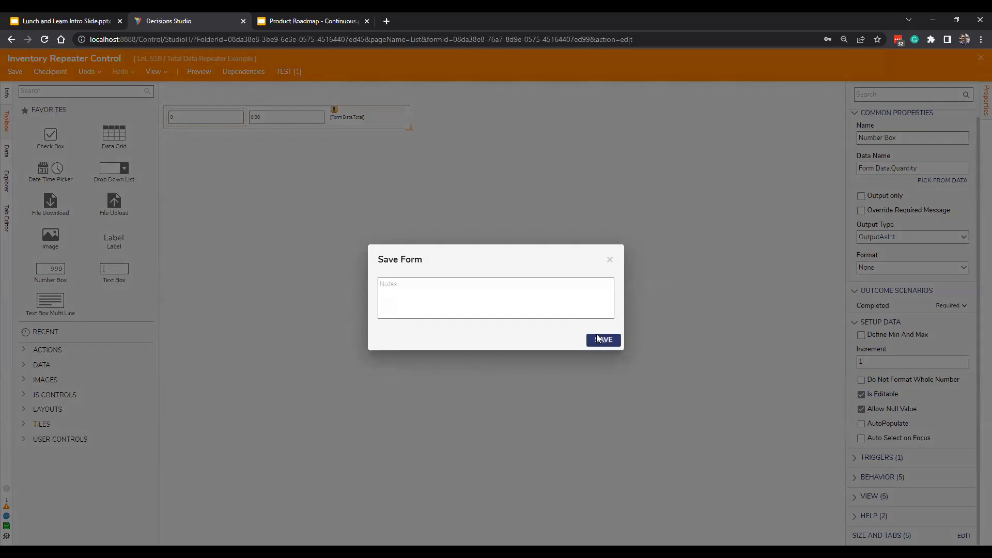
pyautogui.click(589, 337)
pyautogui.click(979, 59)
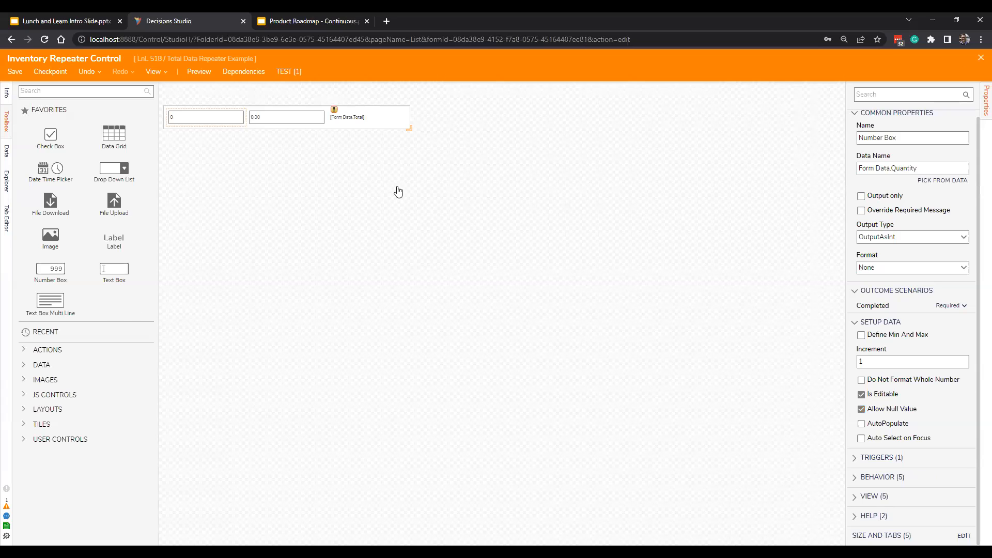
# - Reopen the repeater control to check the Quantity number box's settings, close it again and keep the form open
pyautogui.click(312, 245)
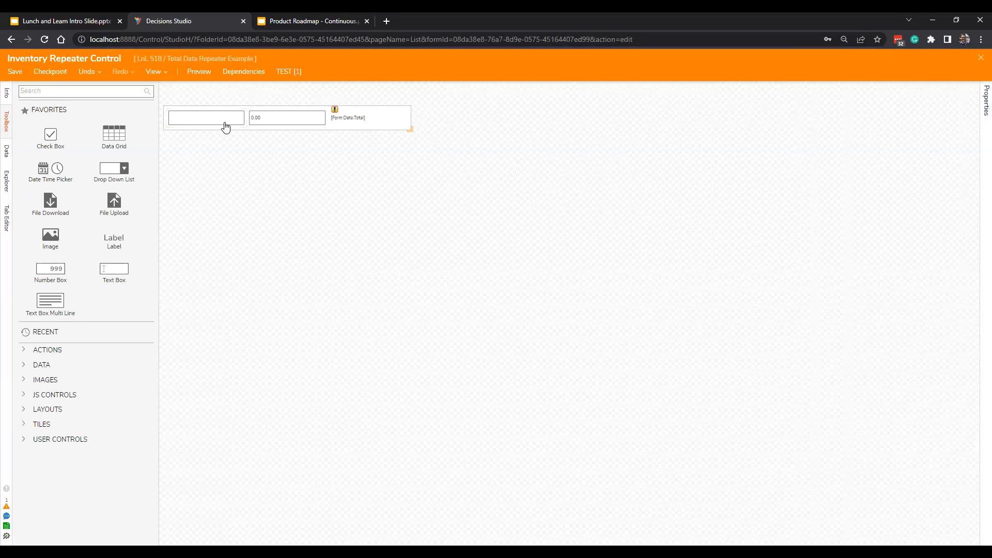
pyautogui.click(224, 126)
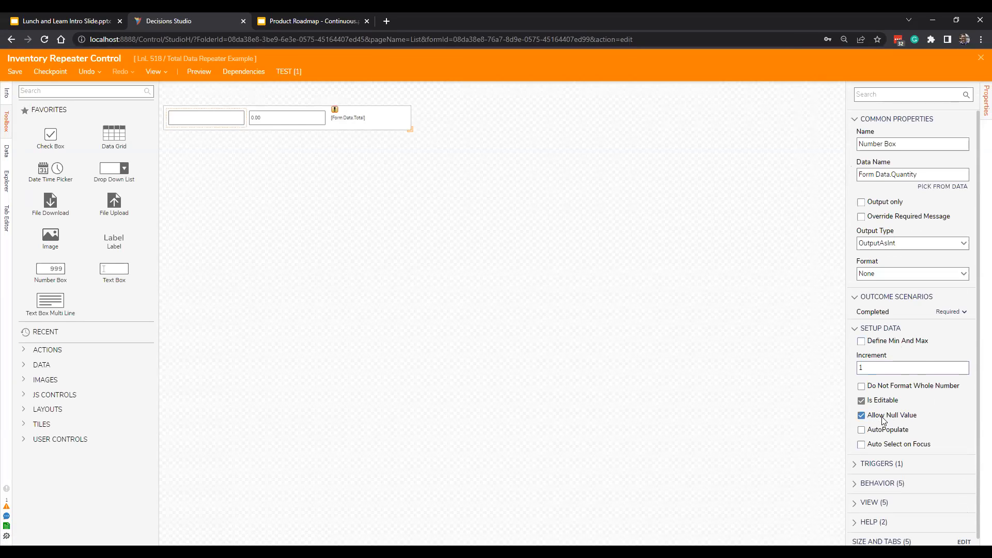
pyautogui.click(980, 58)
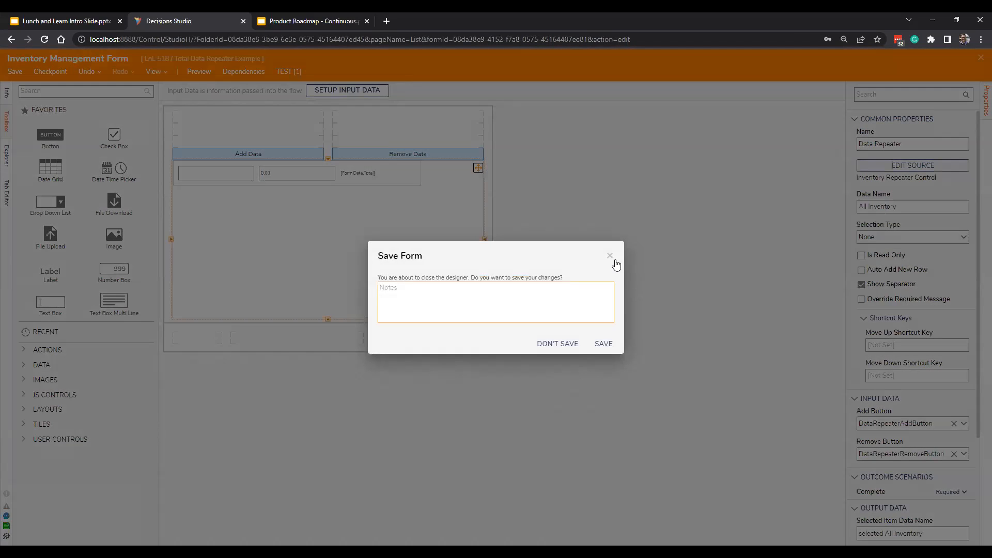
pyautogui.click(610, 255)
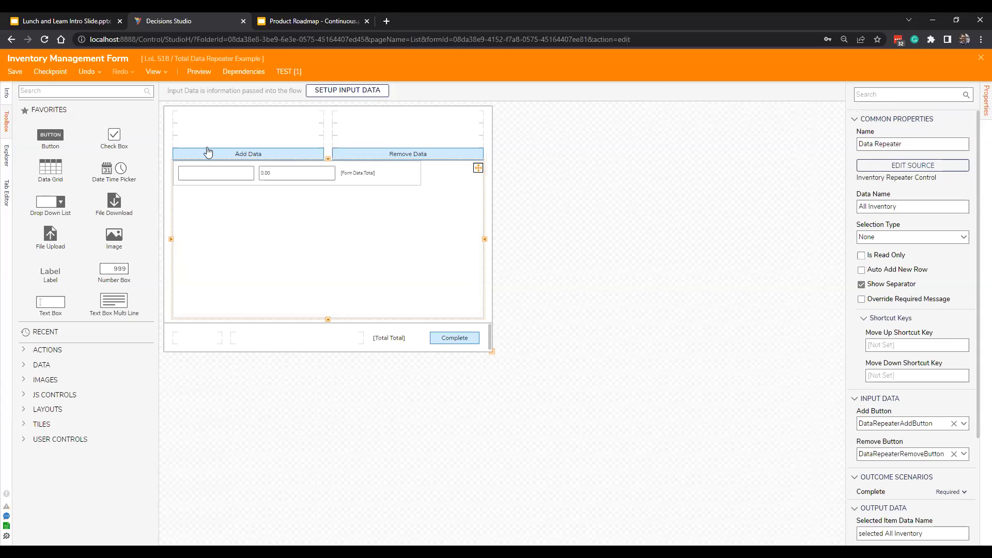
# - Add a number box above Add Data on the form with data name test and Allow Null Value enabled
pyautogui.moveTo(114, 269); pyautogui.dragTo(248, 117)
pyautogui.click(873, 437)
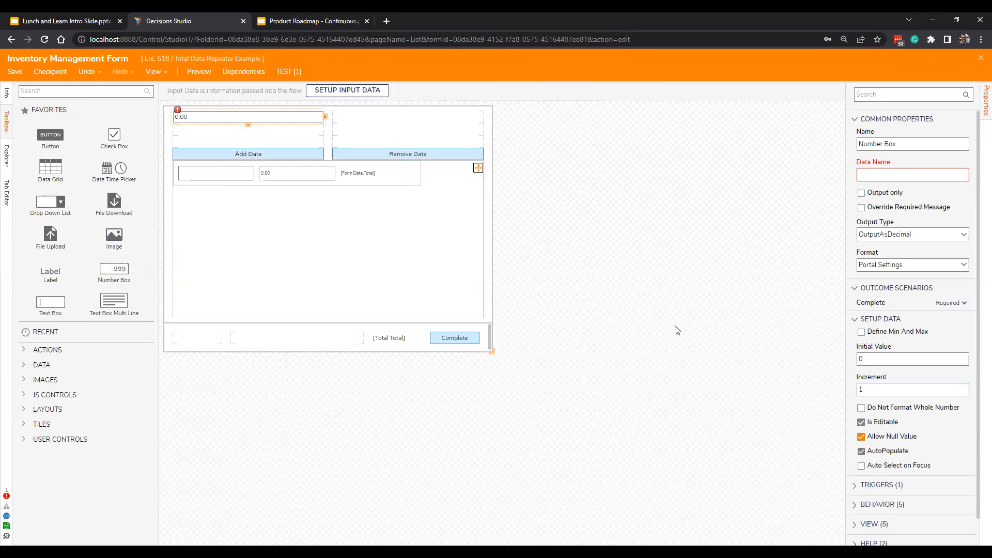
pyautogui.click(890, 174)
pyautogui.write('test')
pyautogui.click(711, 189)
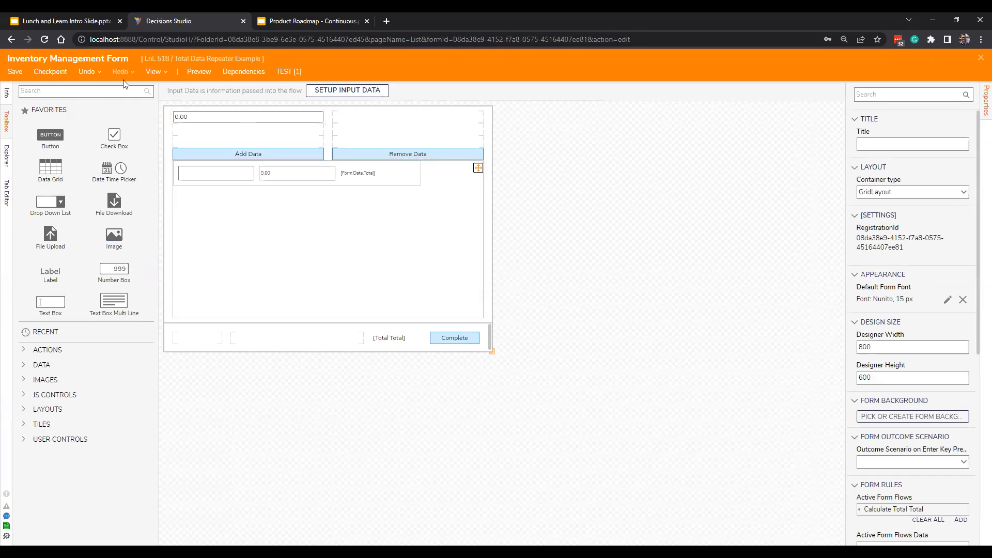
# - Save and close the Inventory Management Form
pyautogui.click(15, 71)
pyautogui.click(604, 357)
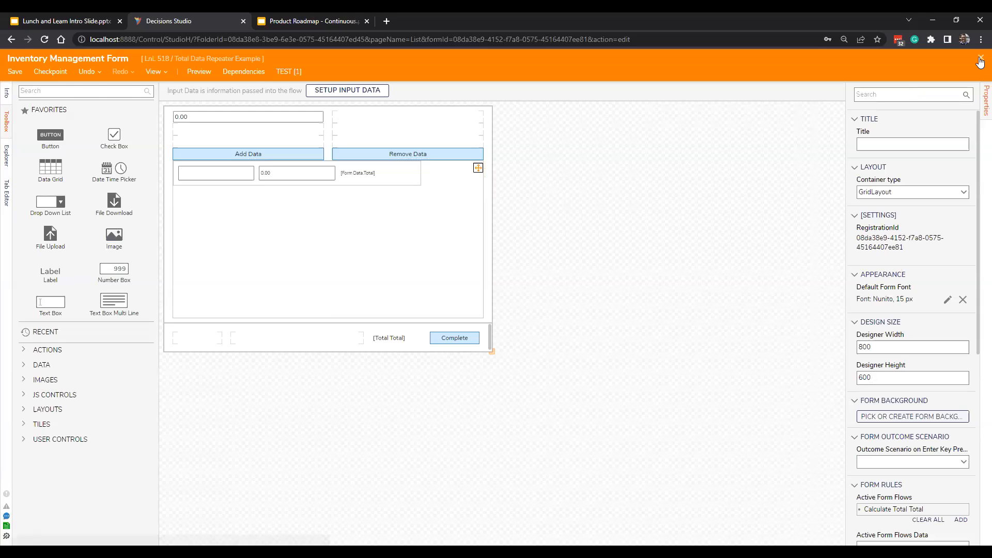
pyautogui.click(980, 57)
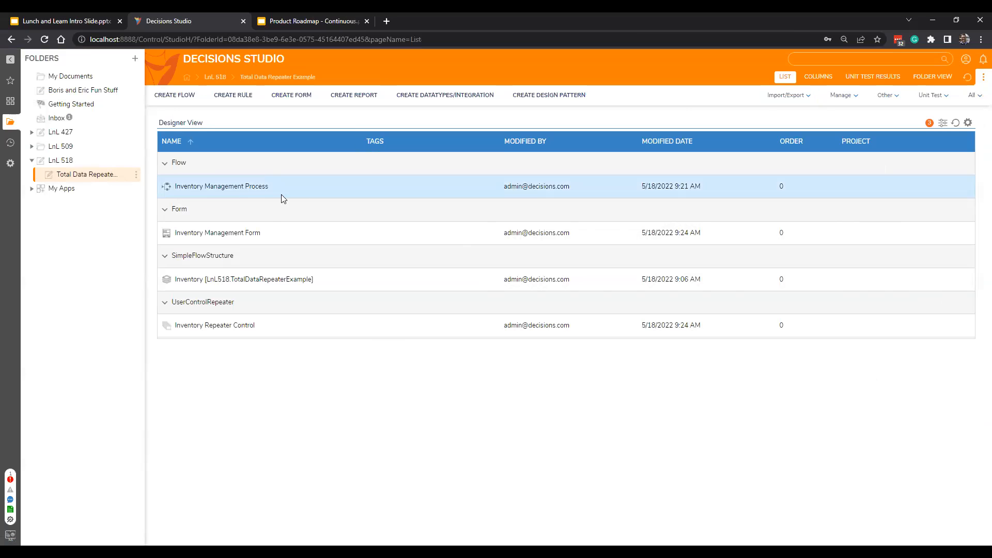
# - Reopen the Inventory Management Form and set the test number box to a Custom format with 0 decimal digits
pyautogui.doubleClick(188, 233)
pyautogui.click(229, 118)
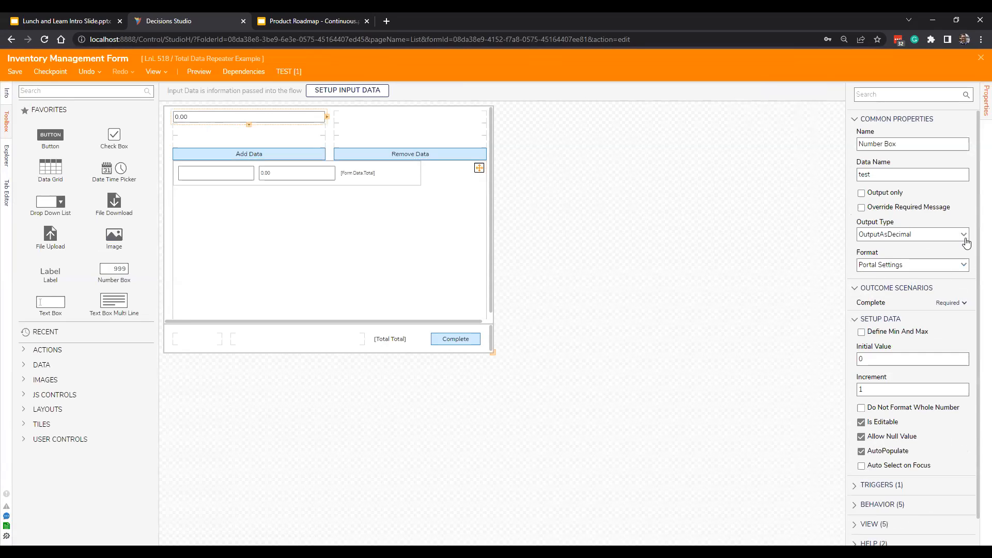
pyautogui.click(873, 361)
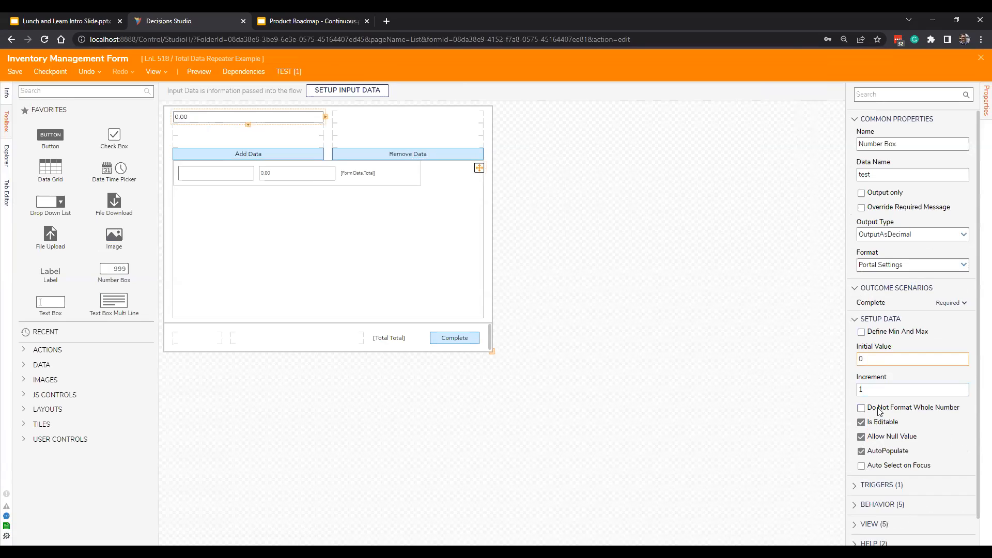
pyautogui.click(963, 266)
pyautogui.click(930, 296)
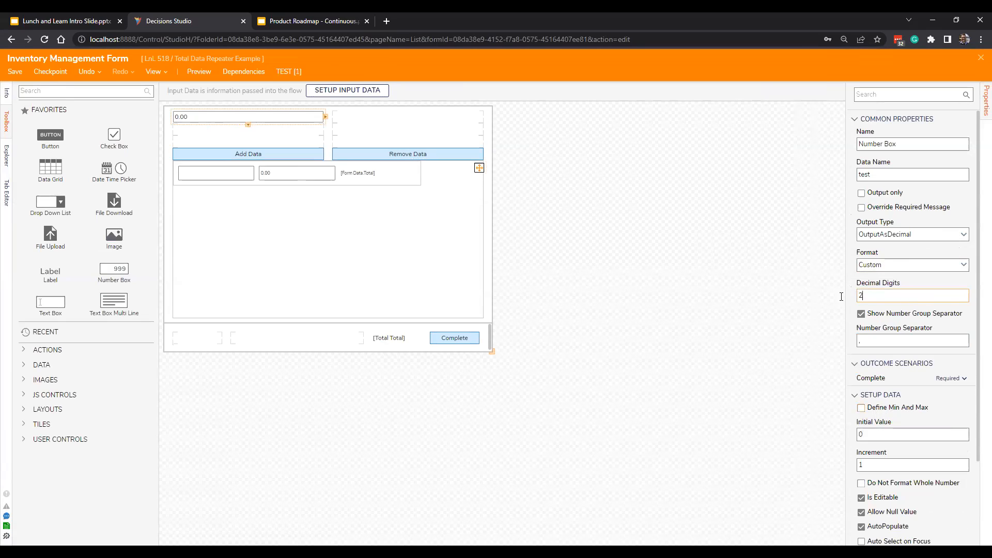
pyautogui.write('0')
pyautogui.click(711, 277)
# - Save the form with the test number box's custom format and close it
pyautogui.hotkey('ctrl', 's')
pyautogui.click(609, 341)
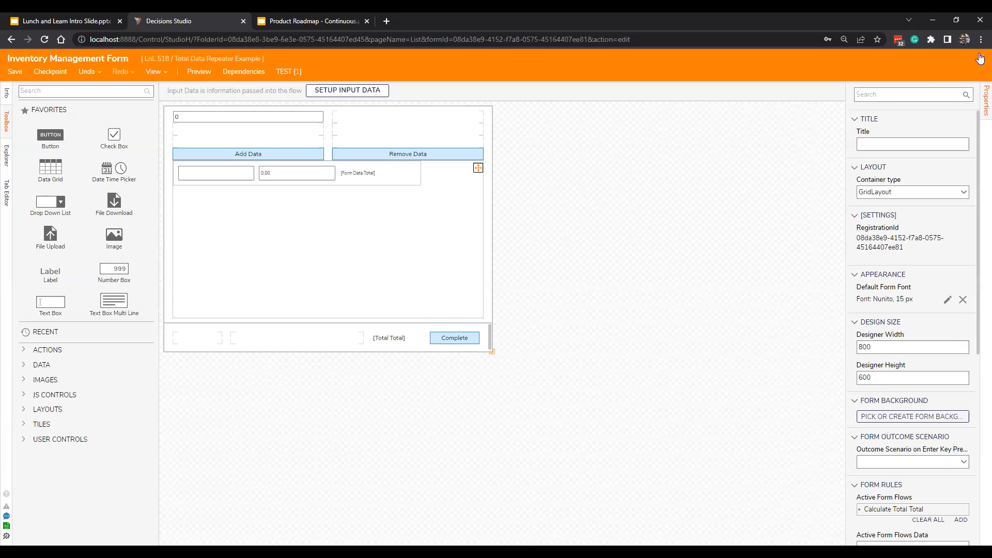
pyautogui.click(980, 57)
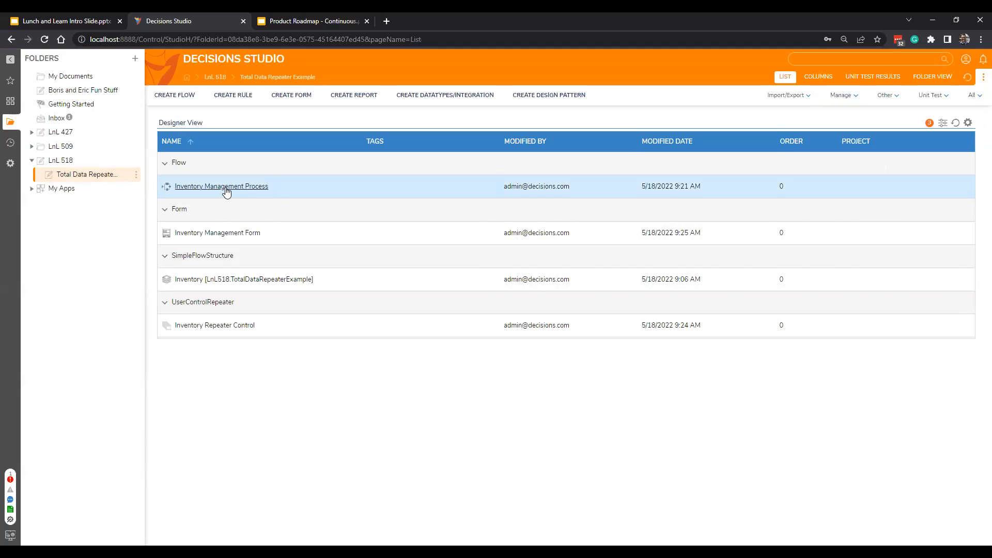
# - Reopen the form and set the test number box's format to Portal Settings with AutoPopulate and Allow Null Value off
pyautogui.click(236, 234)
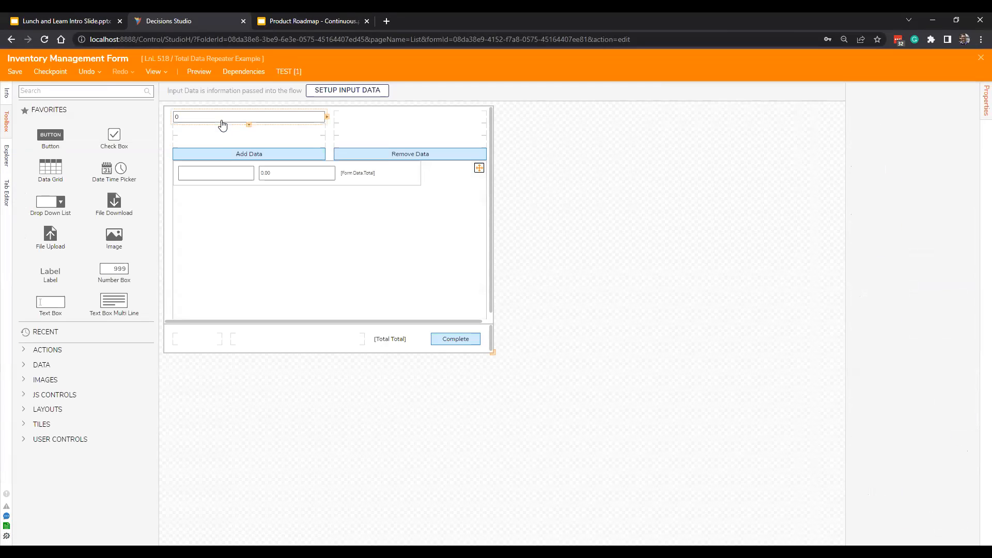
pyautogui.click(966, 264)
pyautogui.click(883, 277)
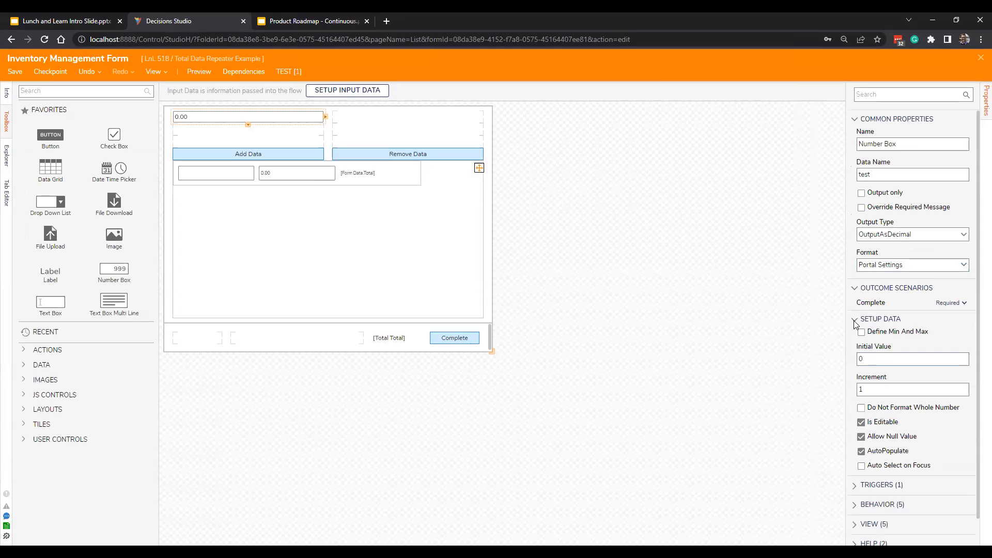
pyautogui.click(861, 451)
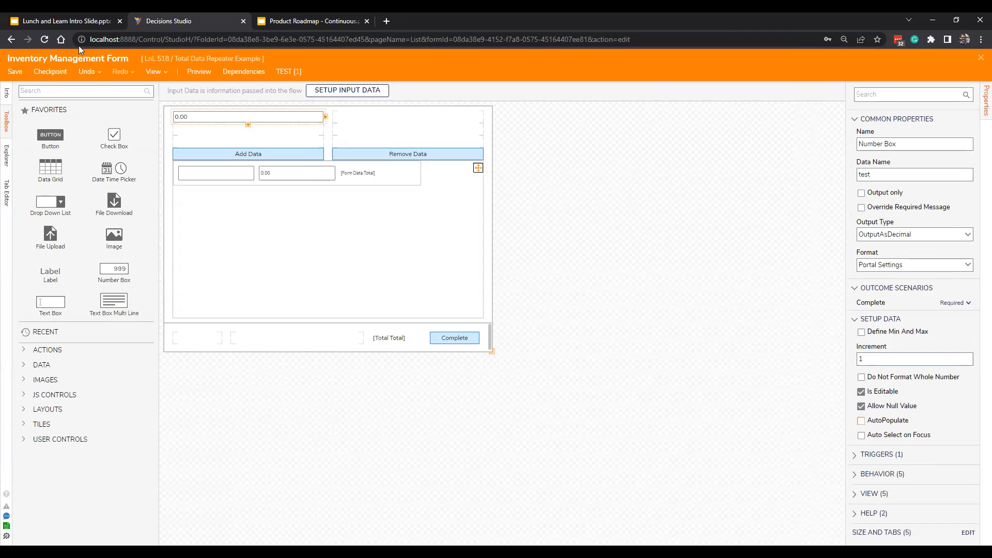
pyautogui.click(890, 406)
# - Save and close the Inventory Management Form, and reopen it to check the test number box's settings
pyautogui.click(14, 72)
pyautogui.click(981, 57)
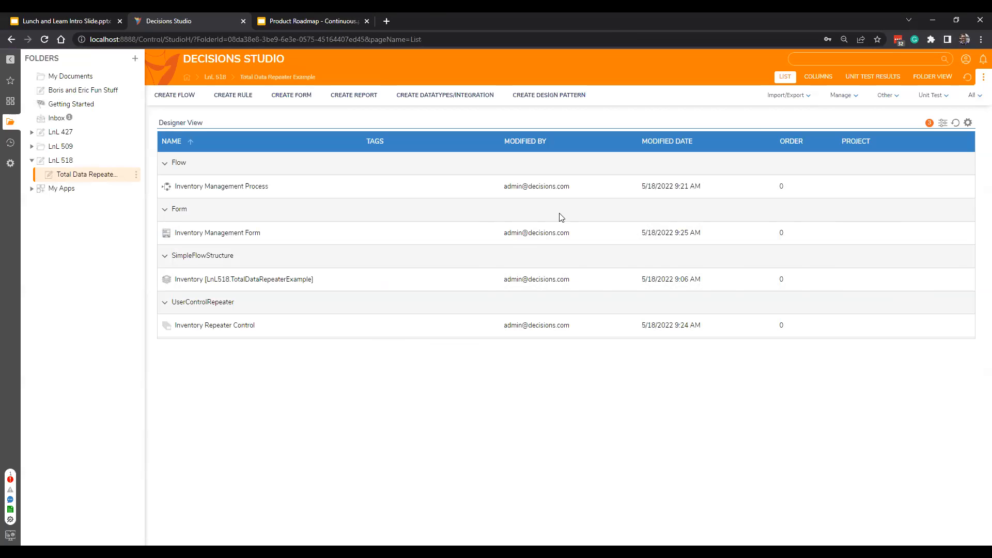
pyautogui.doubleClick(224, 233)
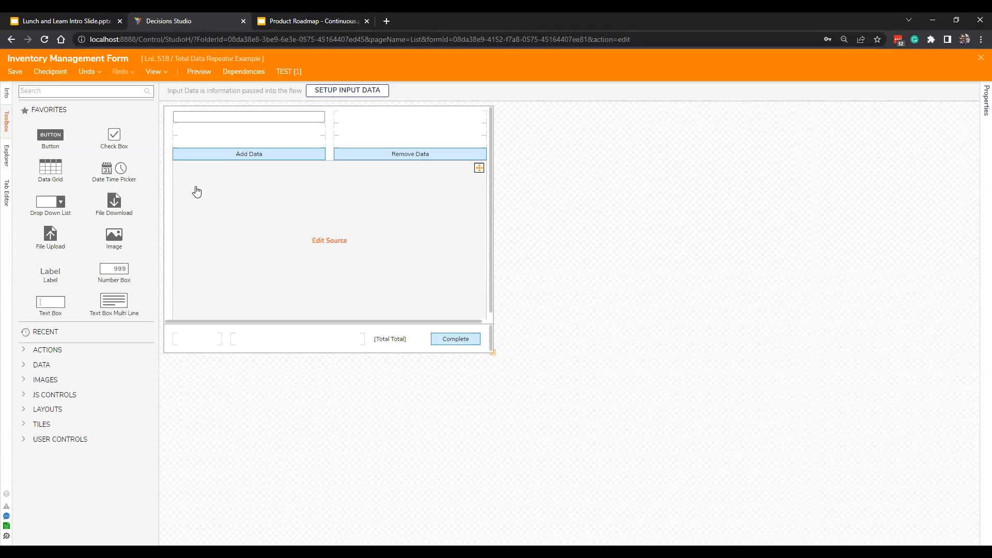
pyautogui.click(213, 120)
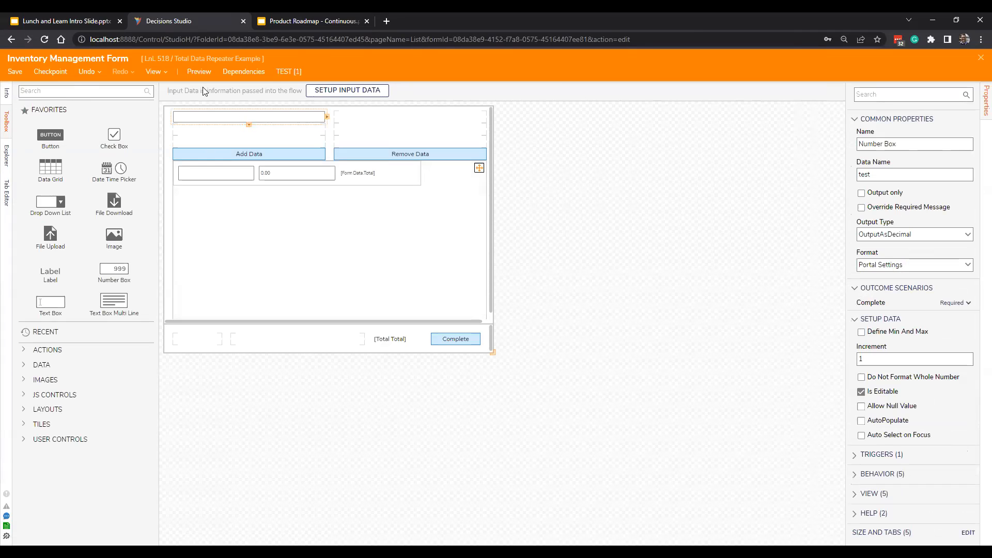
# - Preview the form to test the number box with the entries asdfas and 34, and close the preview and form
pyautogui.click(199, 69)
pyautogui.click(394, 199)
pyautogui.write('asdfas')
pyautogui.click(400, 217)
pyautogui.doubleClick(369, 202)
pyautogui.write('34')
pyautogui.click(375, 211)
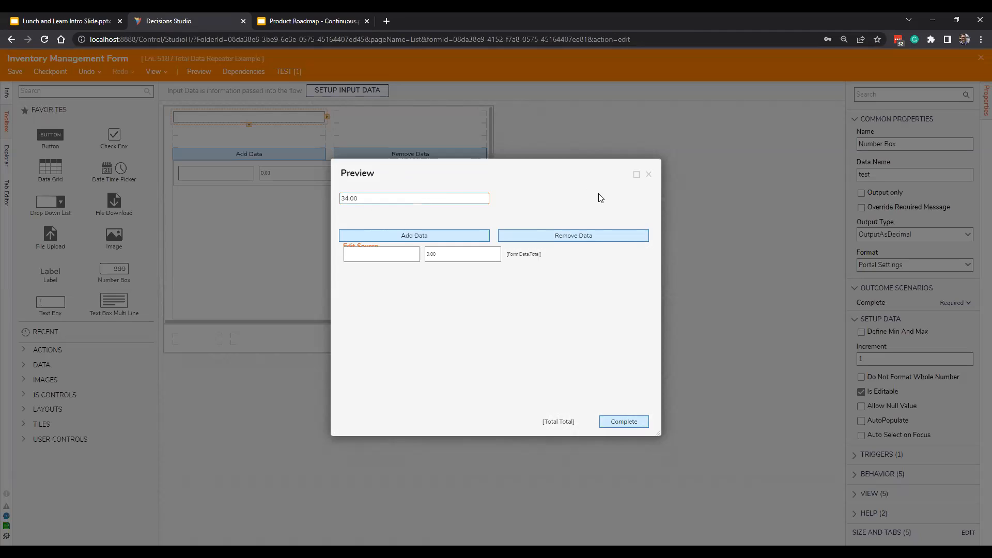
pyautogui.click(649, 175)
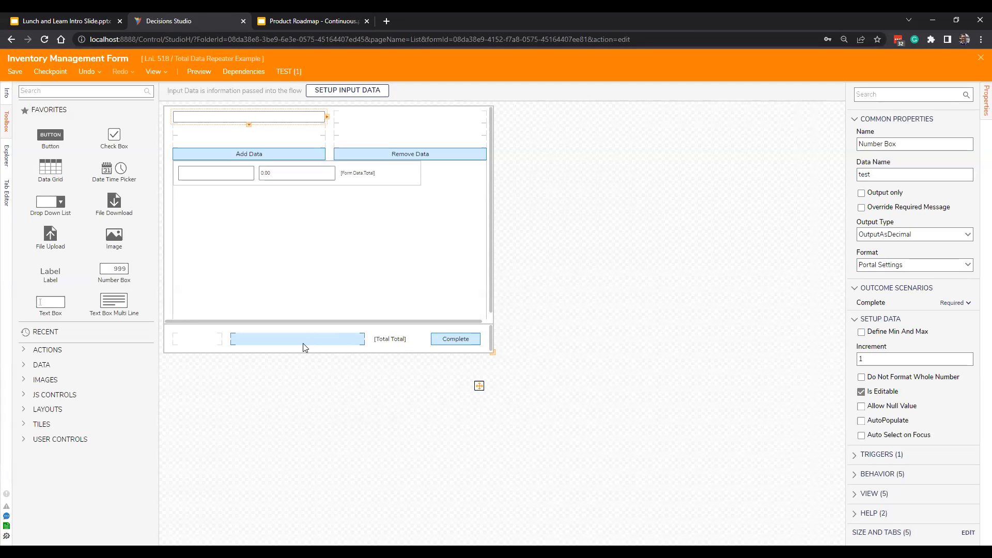
pyautogui.moveTo(304, 306)
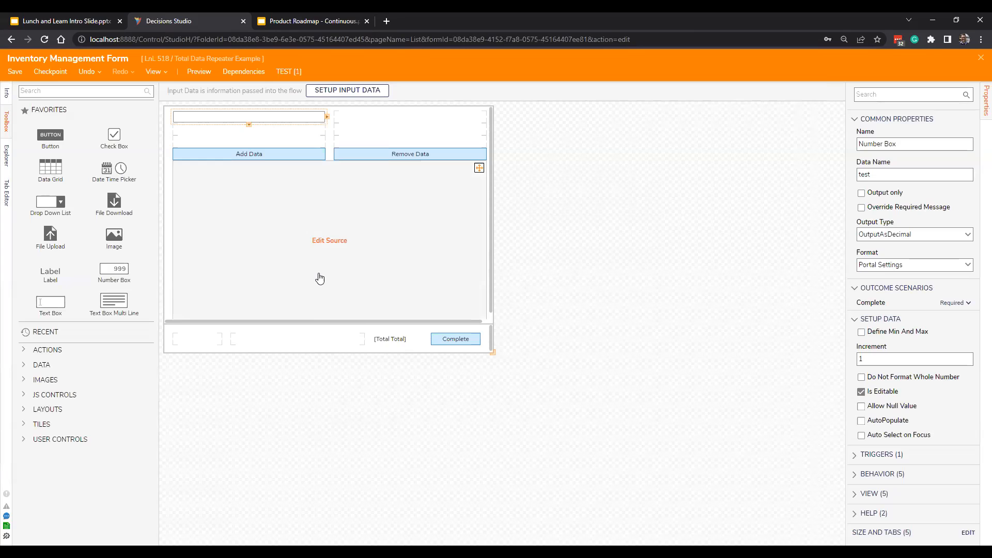
pyautogui.click(980, 57)
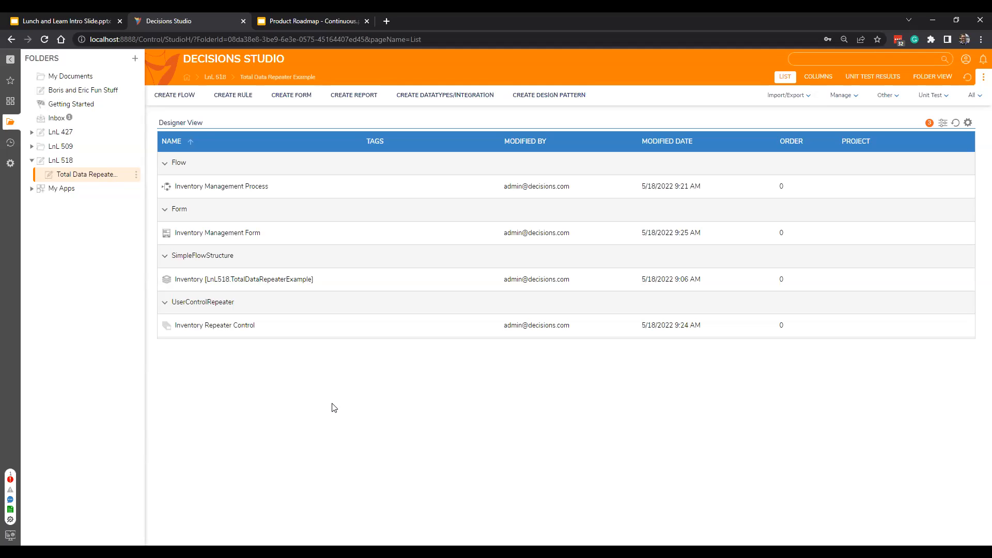
# - Switch to the Product Roadmap presentation in Google Slides and start its slideshow from the Roadmap slide
pyautogui.click(290, 20)
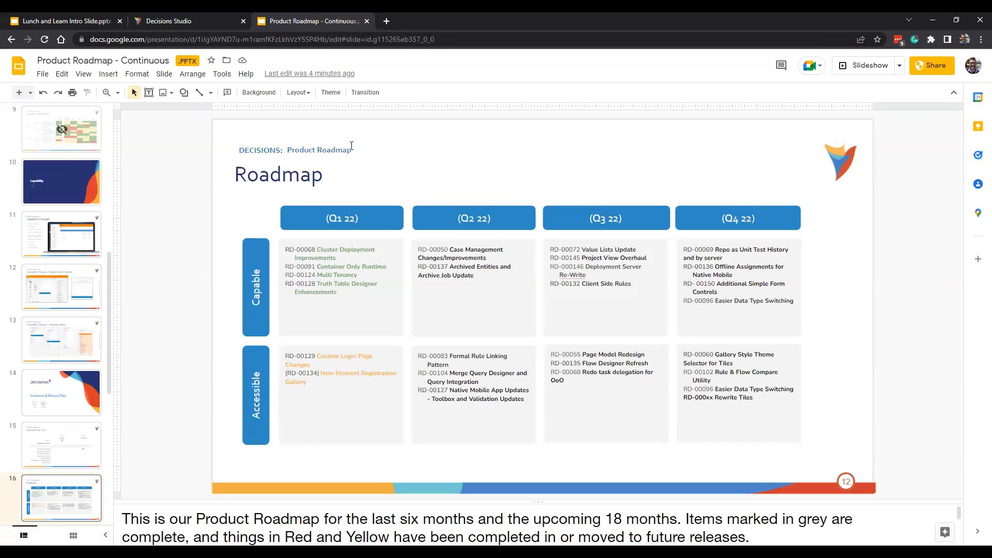
pyautogui.click(862, 71)
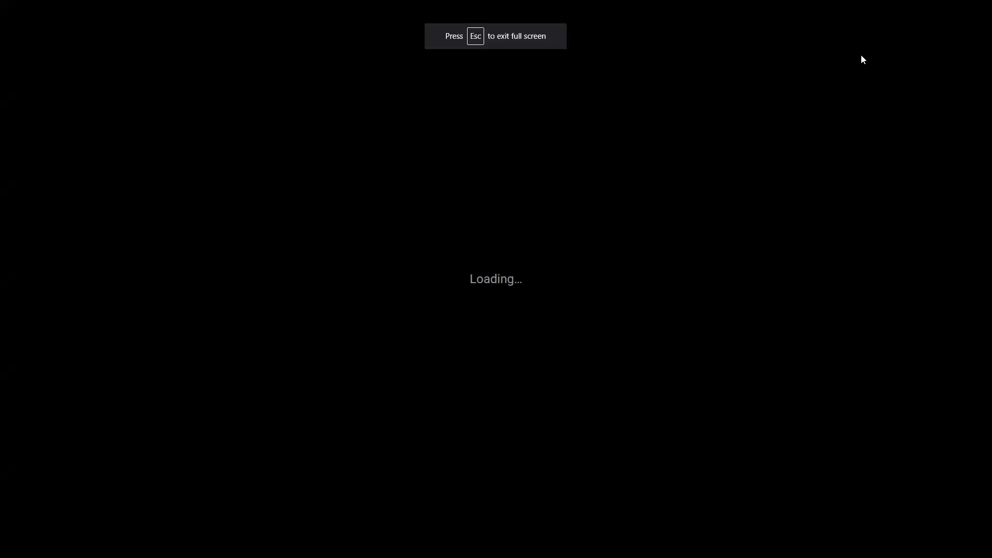